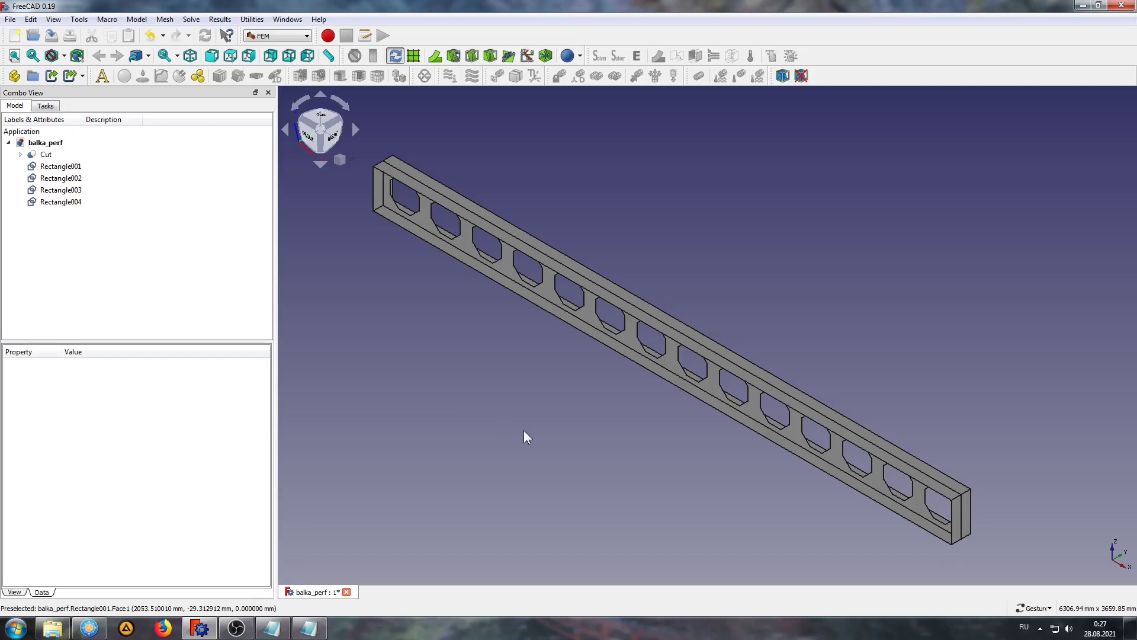
Inspect the beam's top and bottom flanges, left end plate and perforated Cut web
{"action": "left_click", "coordinate": [441, 192]}
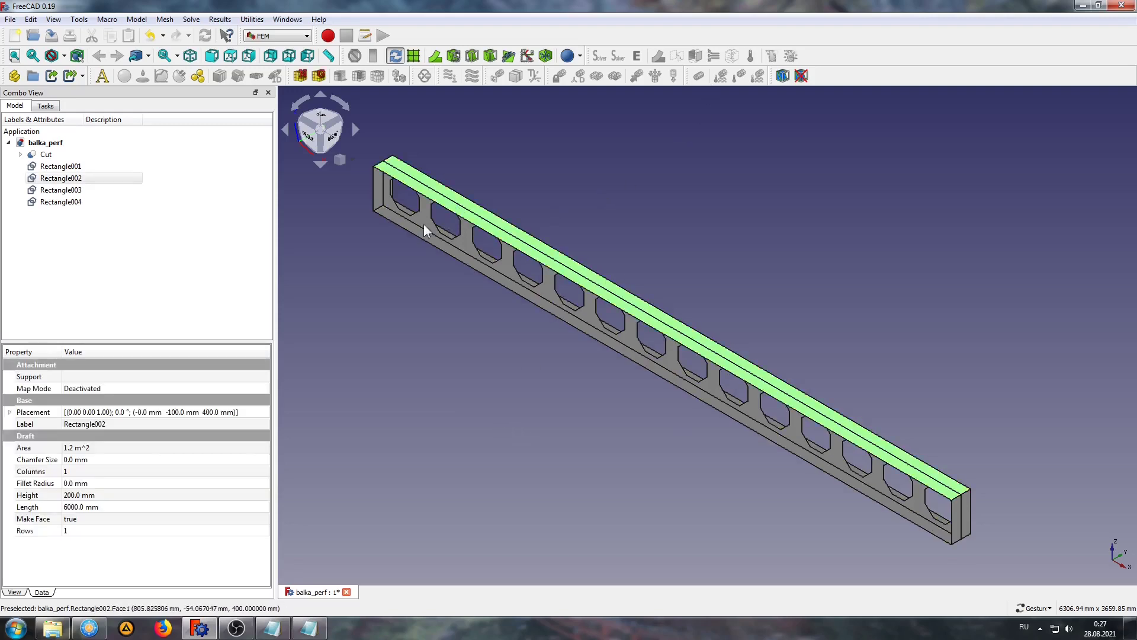
{"action": "left_click", "coordinate": [415, 232]}
{"action": "left_click", "coordinate": [378, 195]}
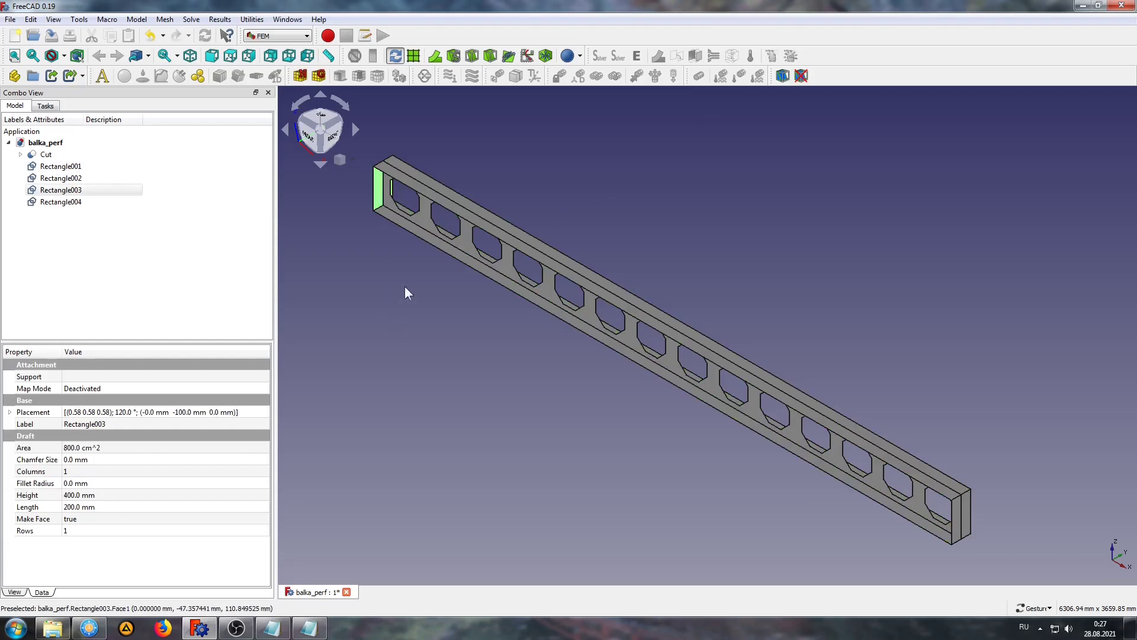
{"action": "left_click", "coordinate": [431, 220]}
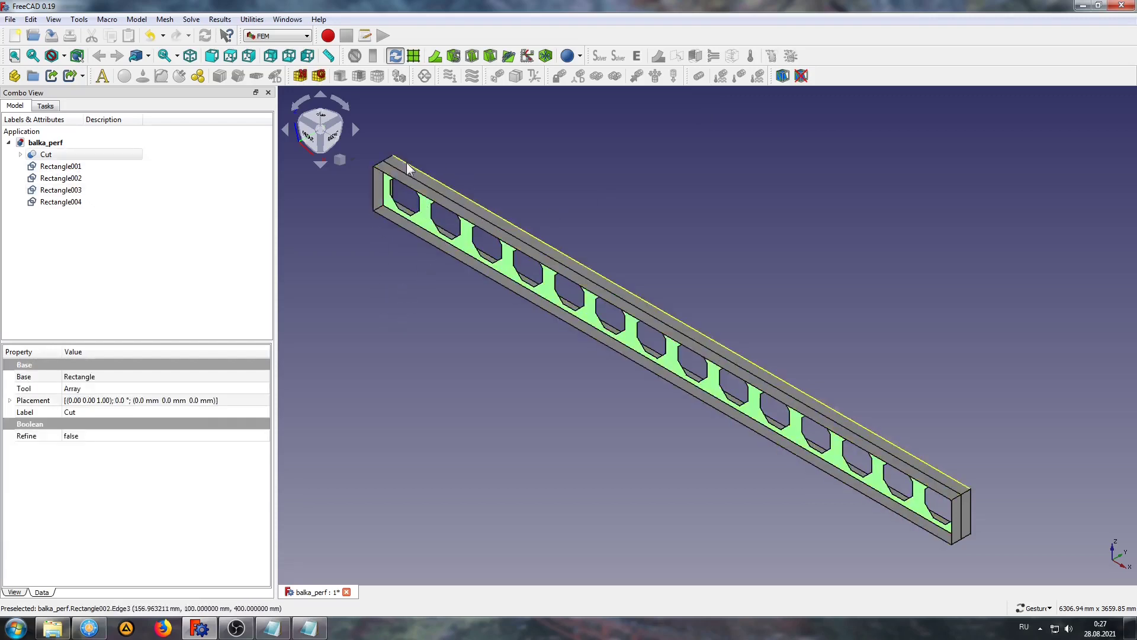
Expand Cut to view its Rectangle and Array, collapse it, and show the workbench list
{"action": "left_click", "coordinate": [20, 154]}
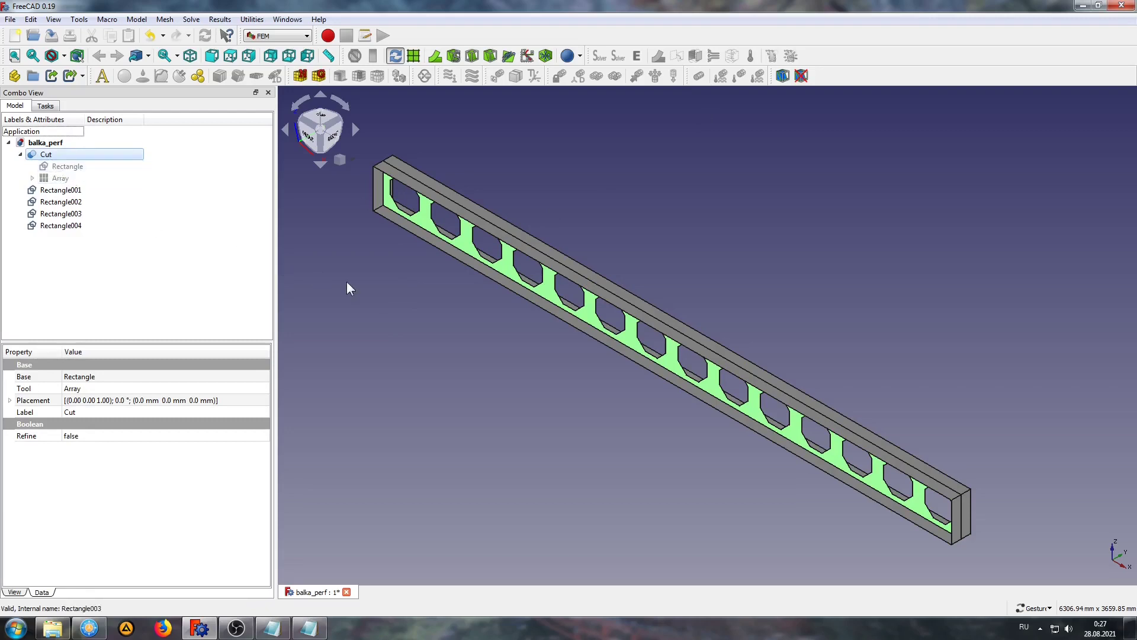
{"action": "left_click", "coordinate": [387, 298]}
{"action": "left_click", "coordinate": [21, 154]}
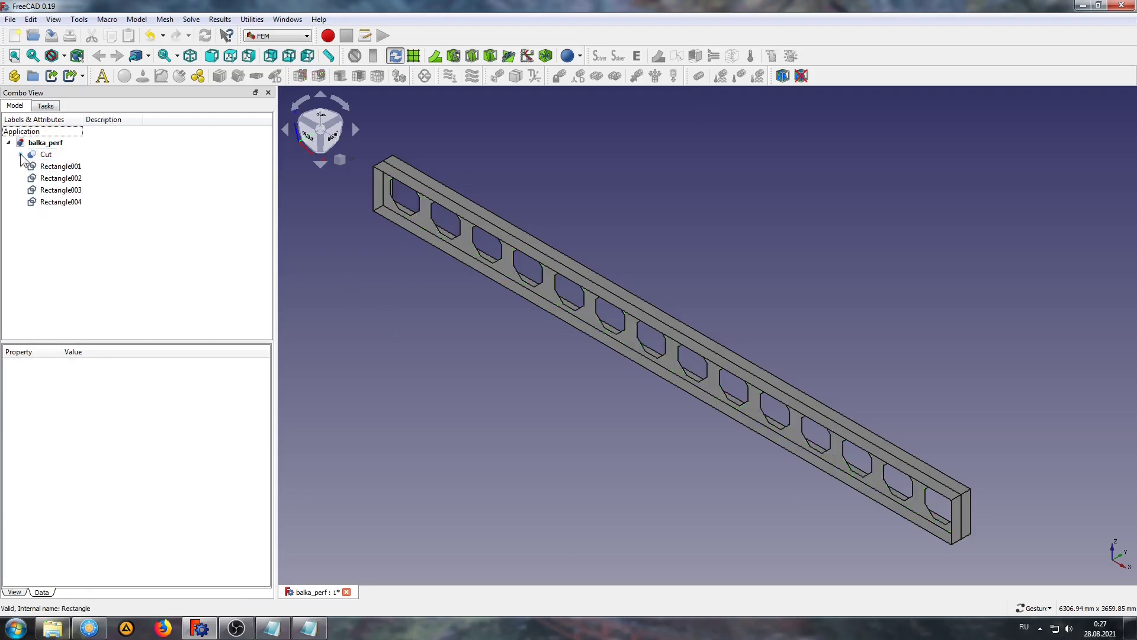
{"action": "left_click", "coordinate": [281, 36]}
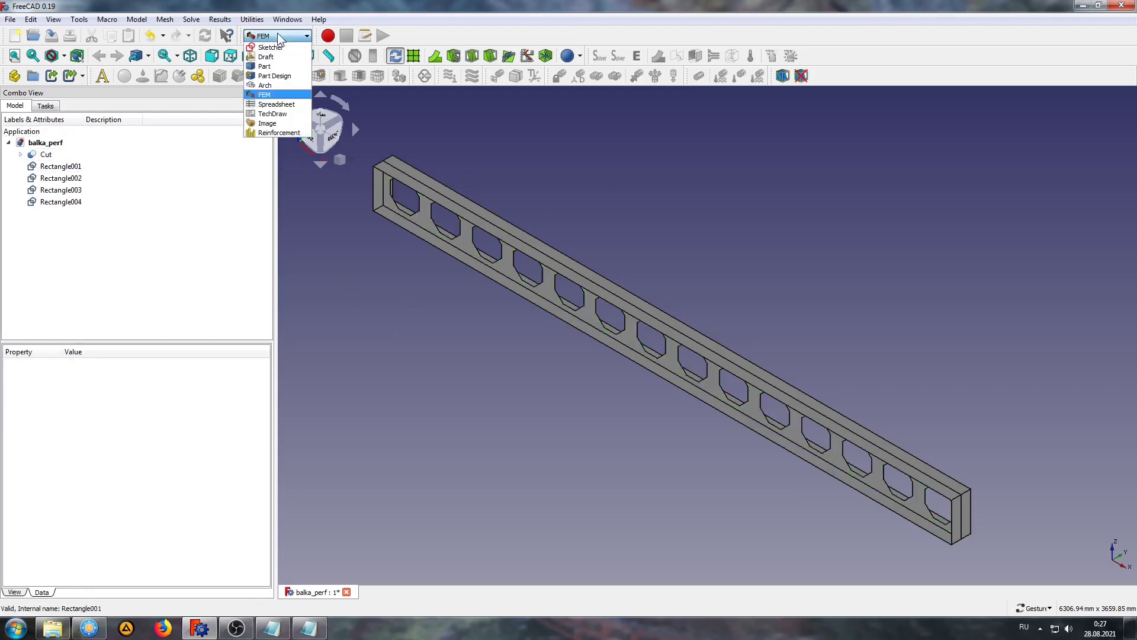
In Part, combine Cut and Rectangle001–004 into a BooleanFragments compound
{"action": "left_click", "coordinate": [265, 67]}
{"action": "left_click_drag", "start_coordinate": [113, 243], "coordinate": [43, 159]}
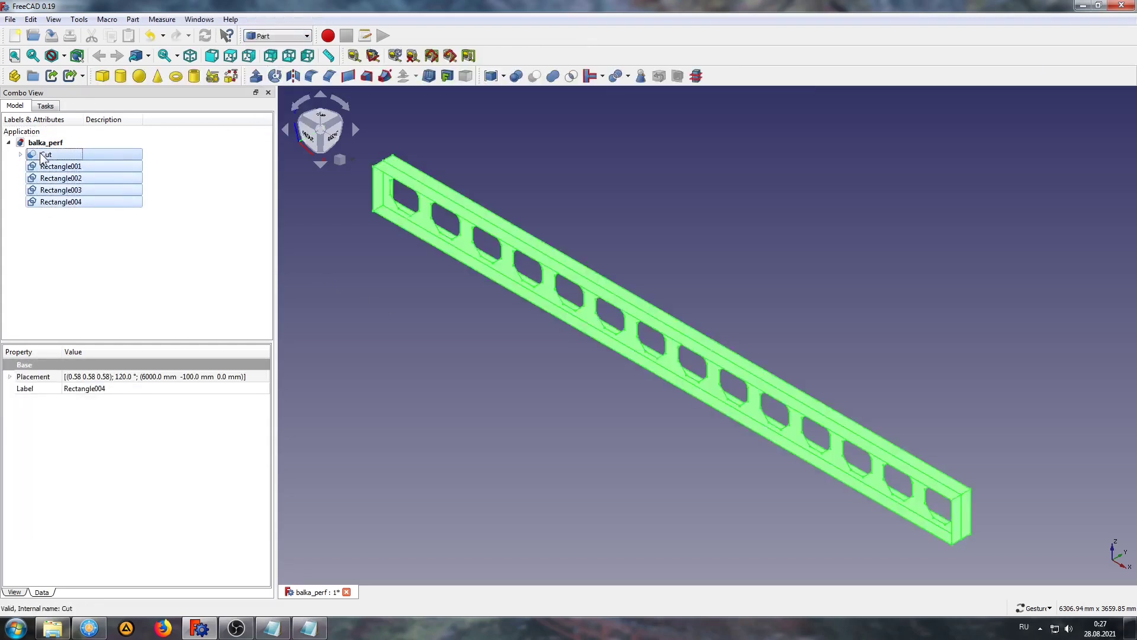
{"action": "left_click", "coordinate": [615, 77]}
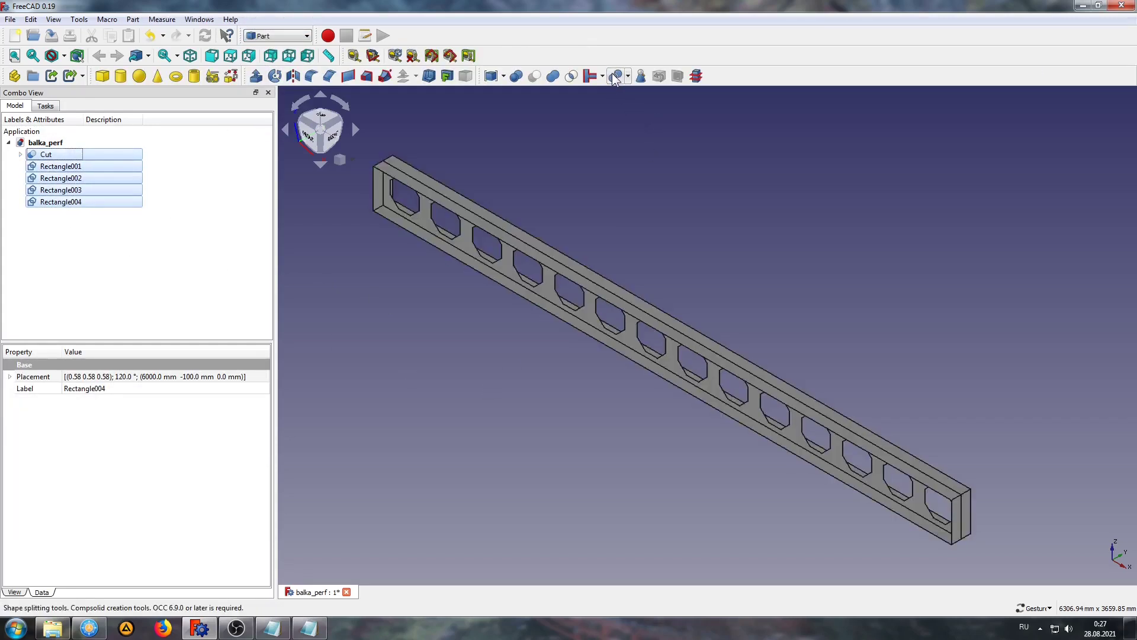
{"action": "key", "text": "0"}
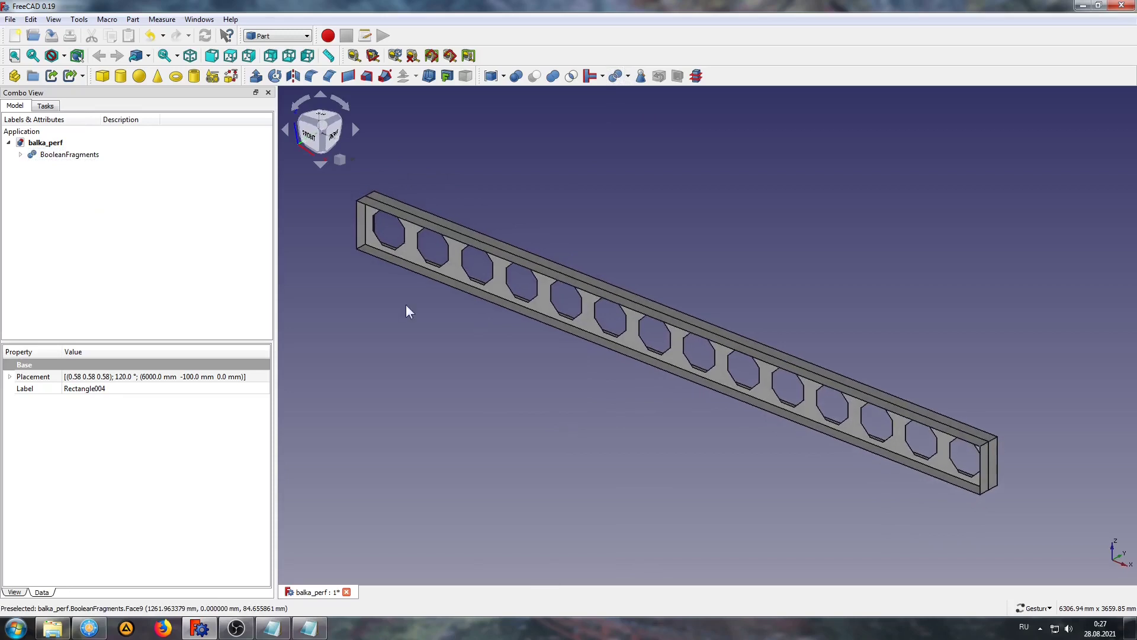
In the FEM workbench, create an analysis with a SolverCcxTools solver
{"action": "left_click", "coordinate": [275, 35]}
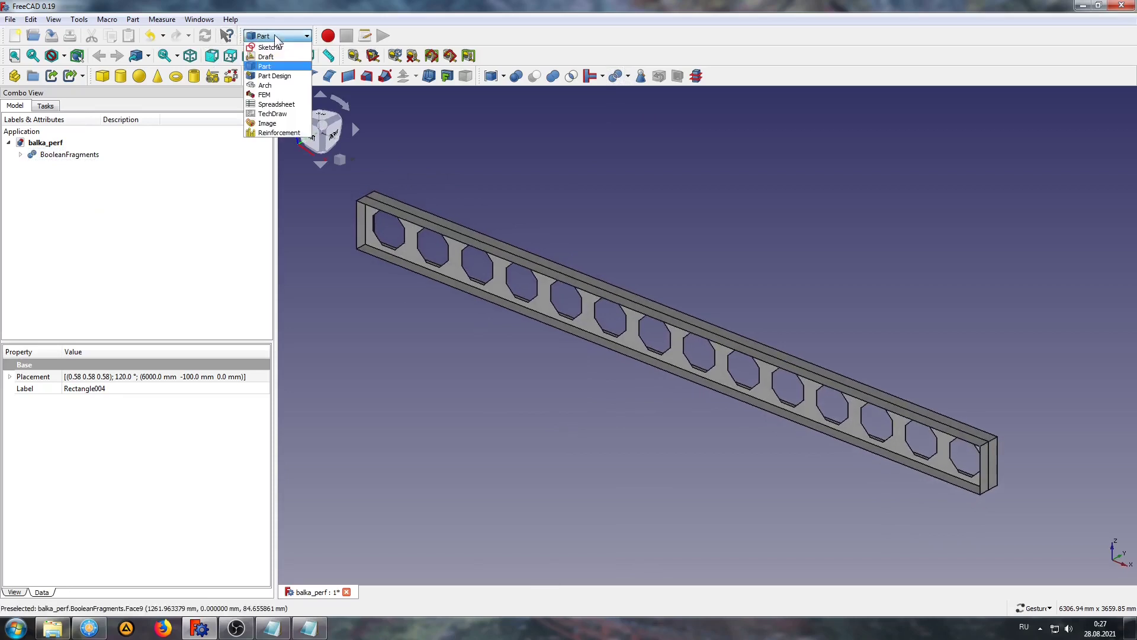
{"action": "left_click", "coordinate": [265, 95]}
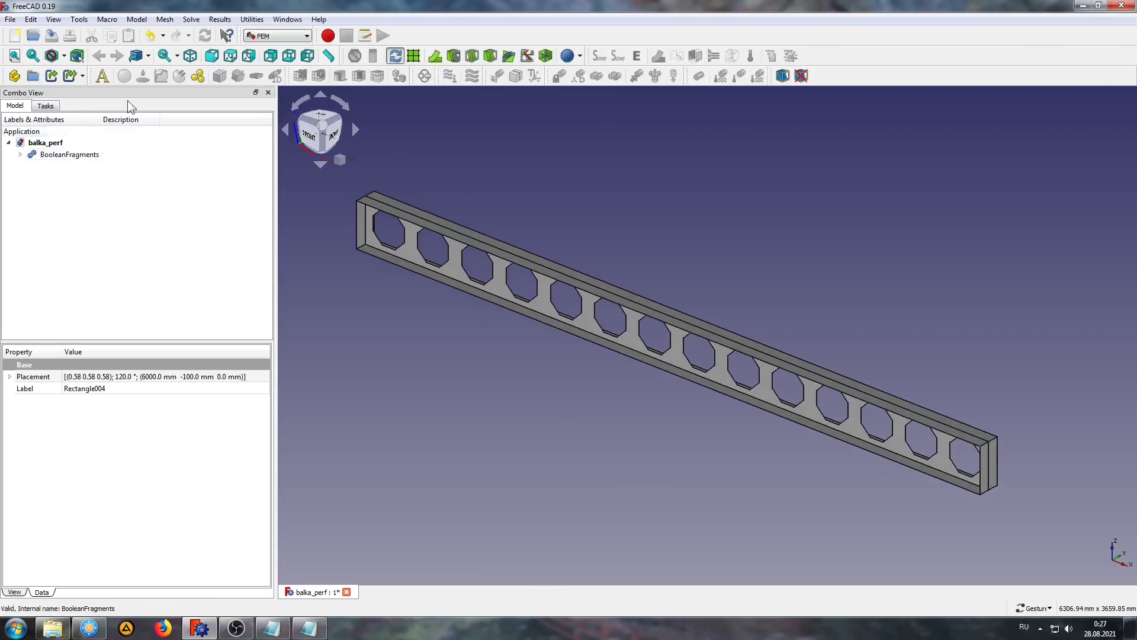
{"action": "left_click", "coordinate": [102, 77]}
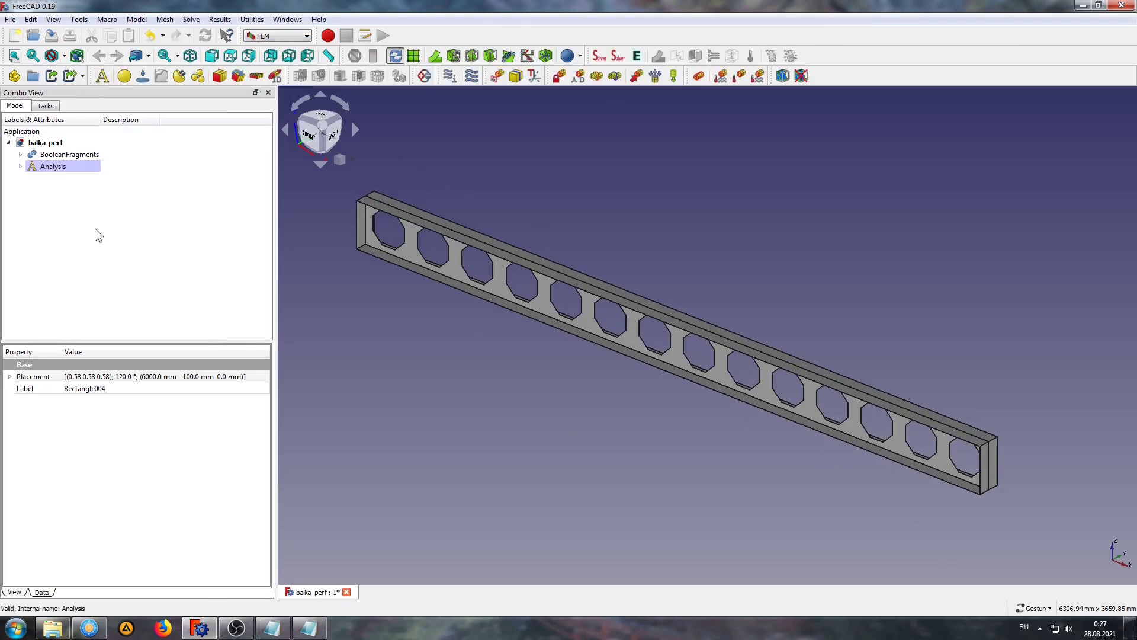
{"action": "left_click", "coordinate": [18, 167]}
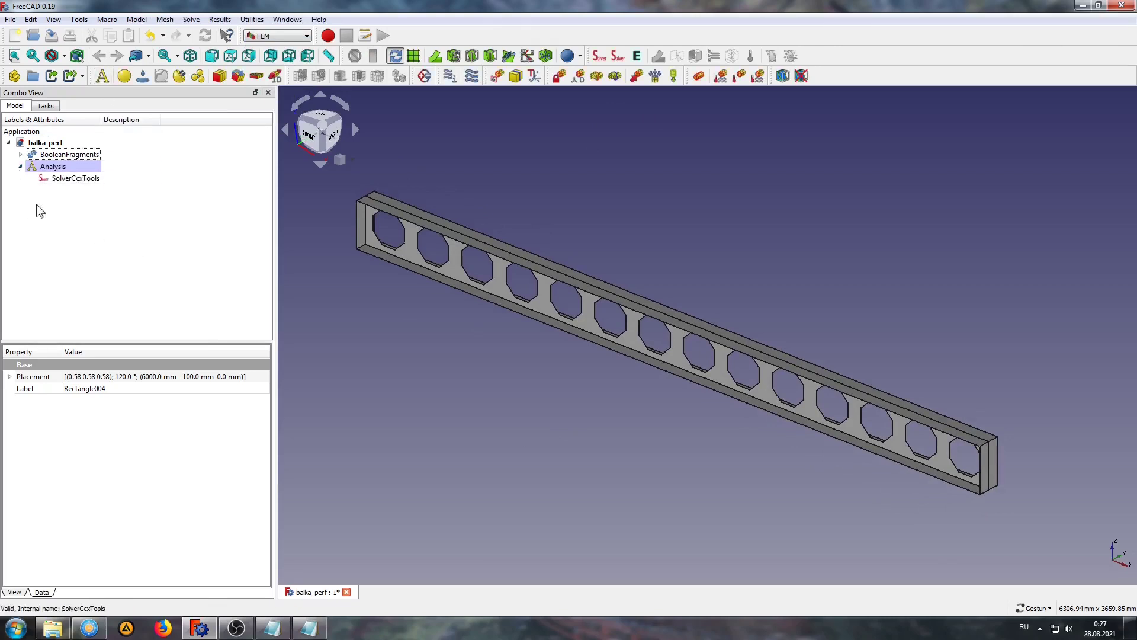
{"action": "left_click", "coordinate": [69, 179]}
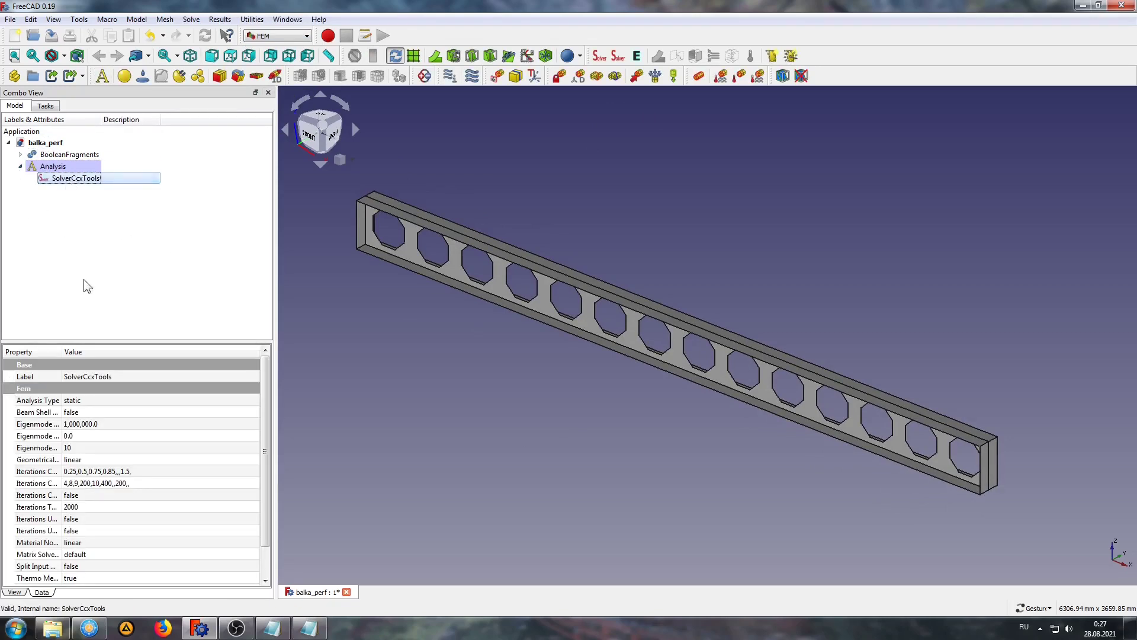
Select the BooleanFragments compound and start a Gmsh FEM mesh from it
{"action": "left_click", "coordinate": [421, 330]}
{"action": "left_click", "coordinate": [69, 154]}
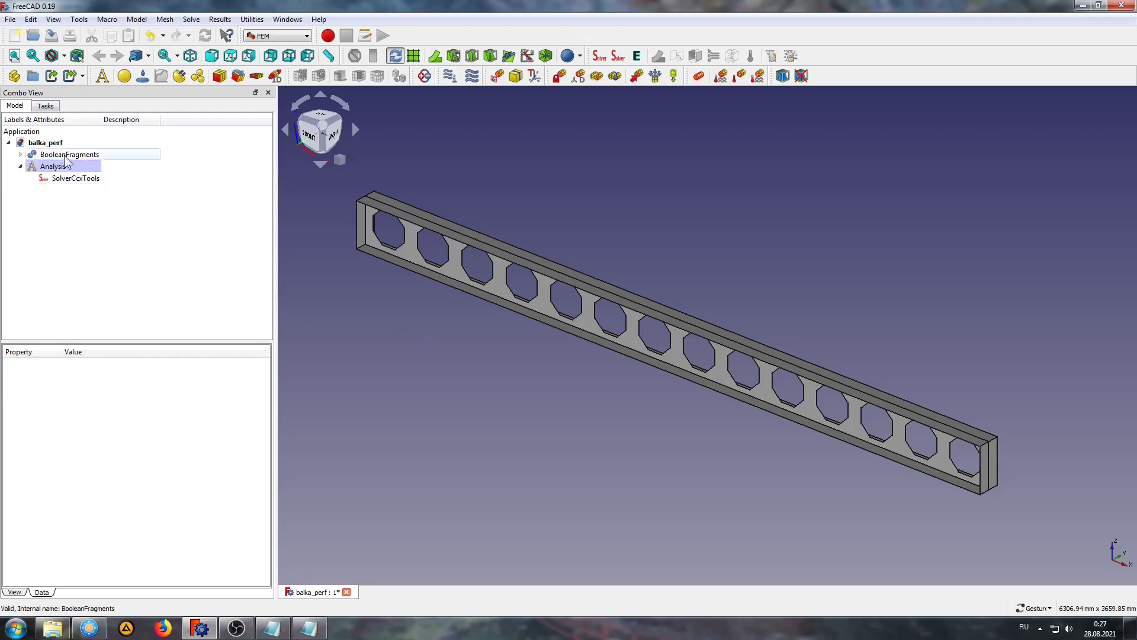
{"action": "left_click", "coordinate": [318, 75]}
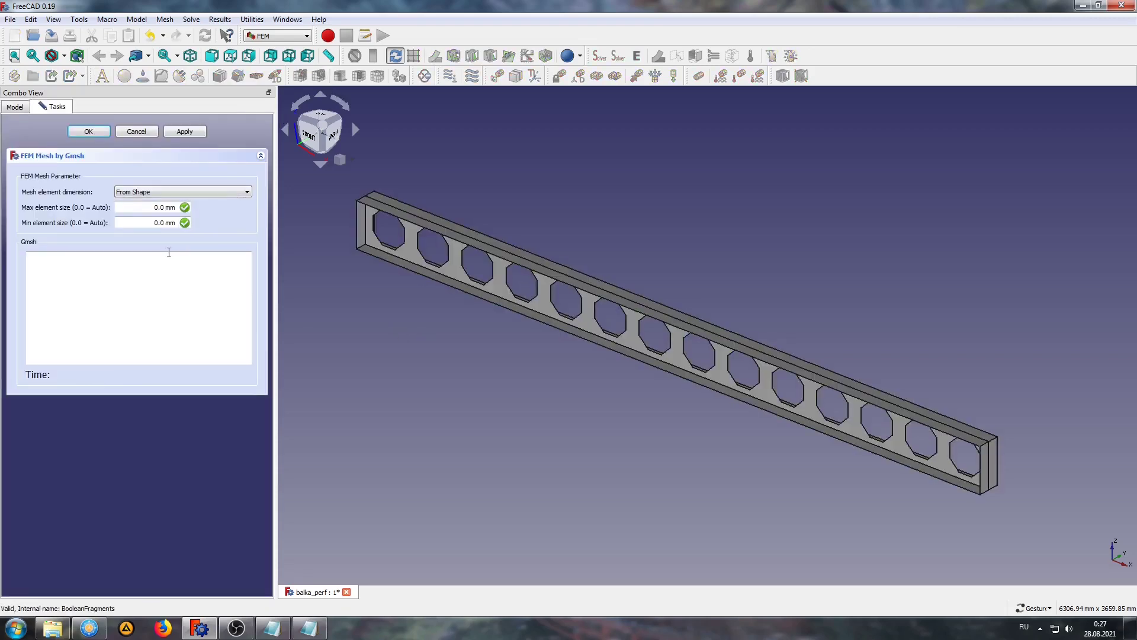
Generate the Gmsh mesh and assign CalculiX-Steel as the solid material
{"action": "left_click", "coordinate": [185, 131]}
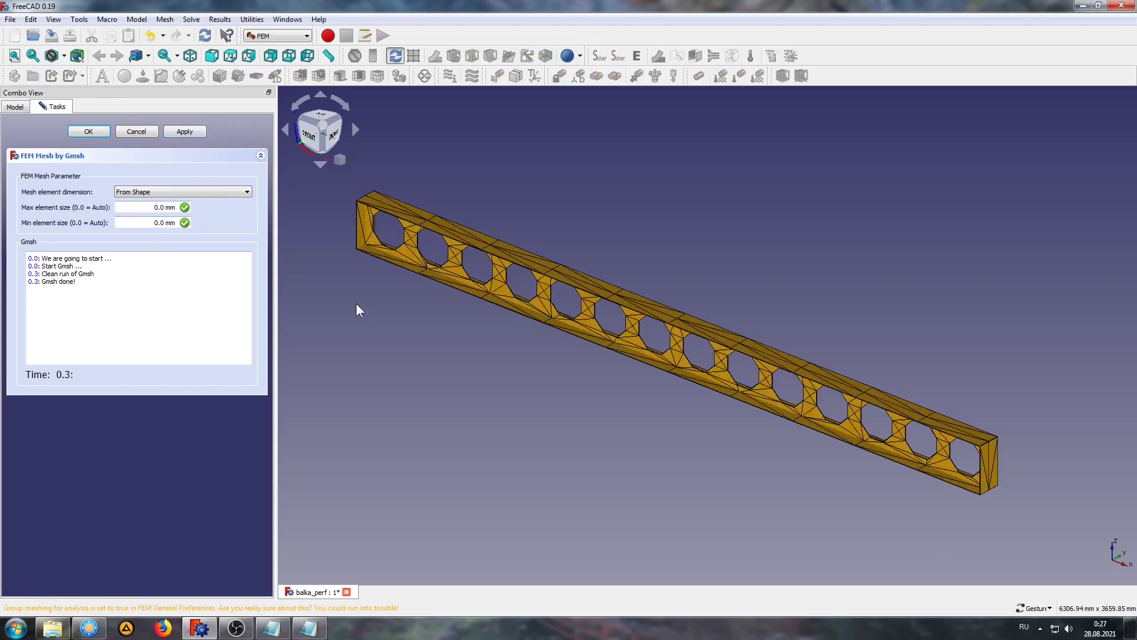
{"action": "left_click", "coordinate": [80, 133]}
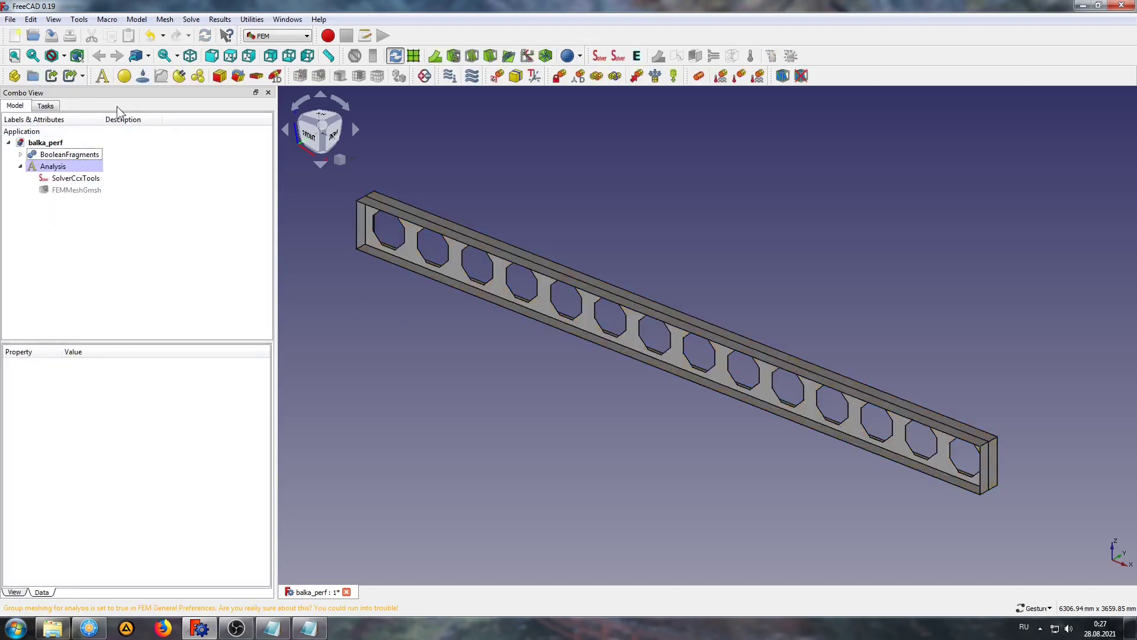
{"action": "left_click", "coordinate": [125, 77]}
{"action": "left_click", "coordinate": [184, 203]}
{"action": "scroll", "coordinate": [175, 224], "scroll_direction": "up", "scroll_amount": 2}
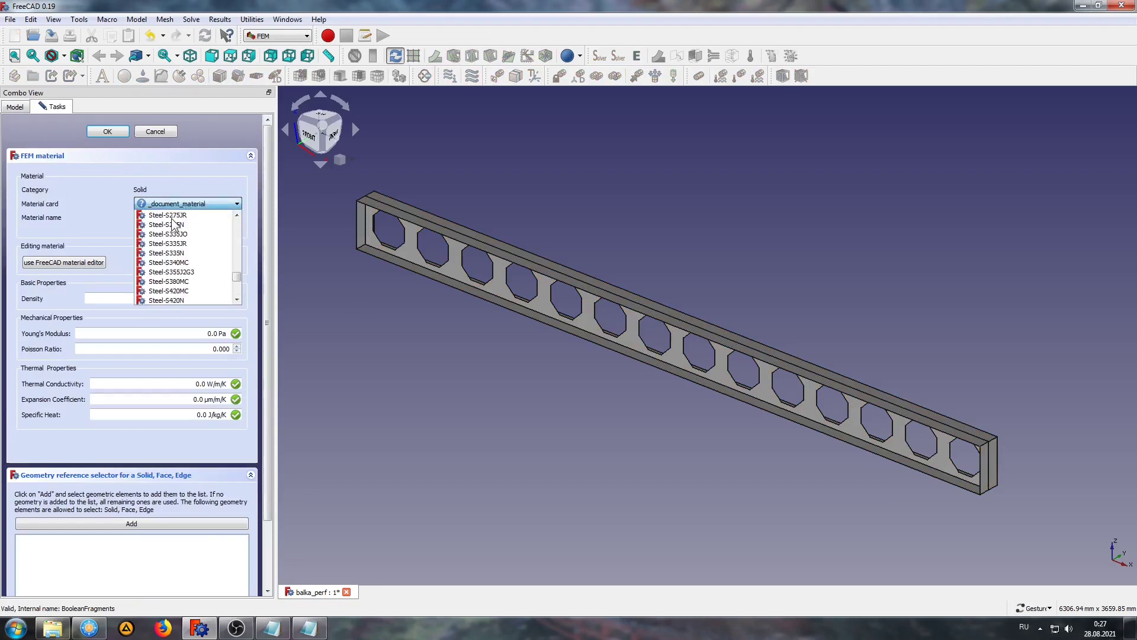
{"action": "scroll", "coordinate": [174, 224], "scroll_direction": "up", "scroll_amount": 2}
{"action": "scroll", "coordinate": [174, 224], "scroll_direction": "up", "scroll_amount": 3}
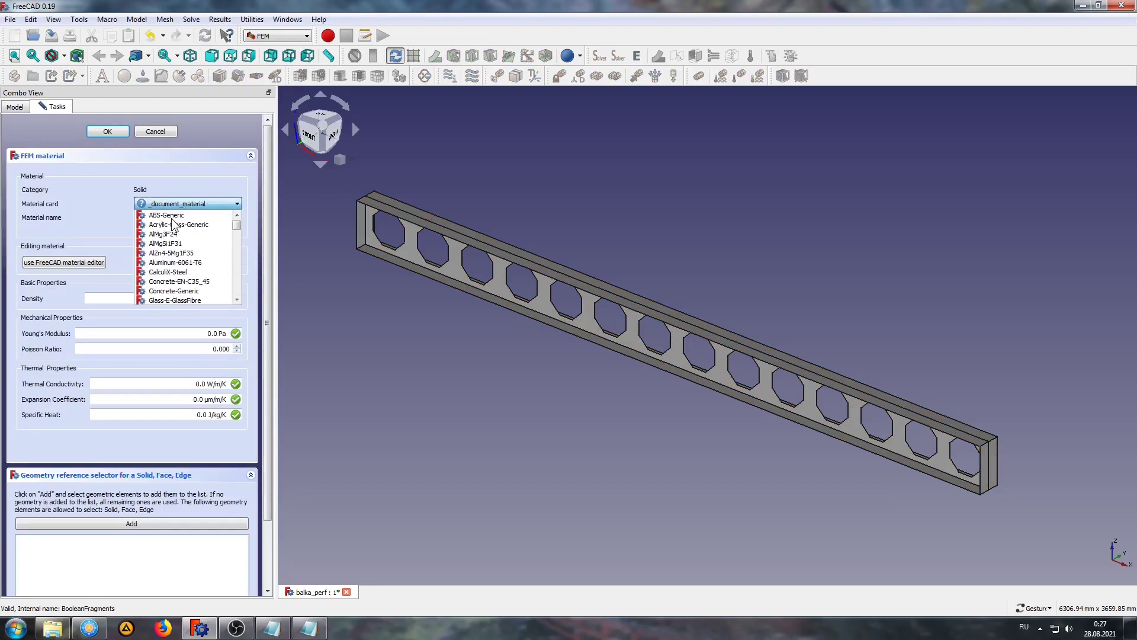
{"action": "left_click", "coordinate": [183, 272]}
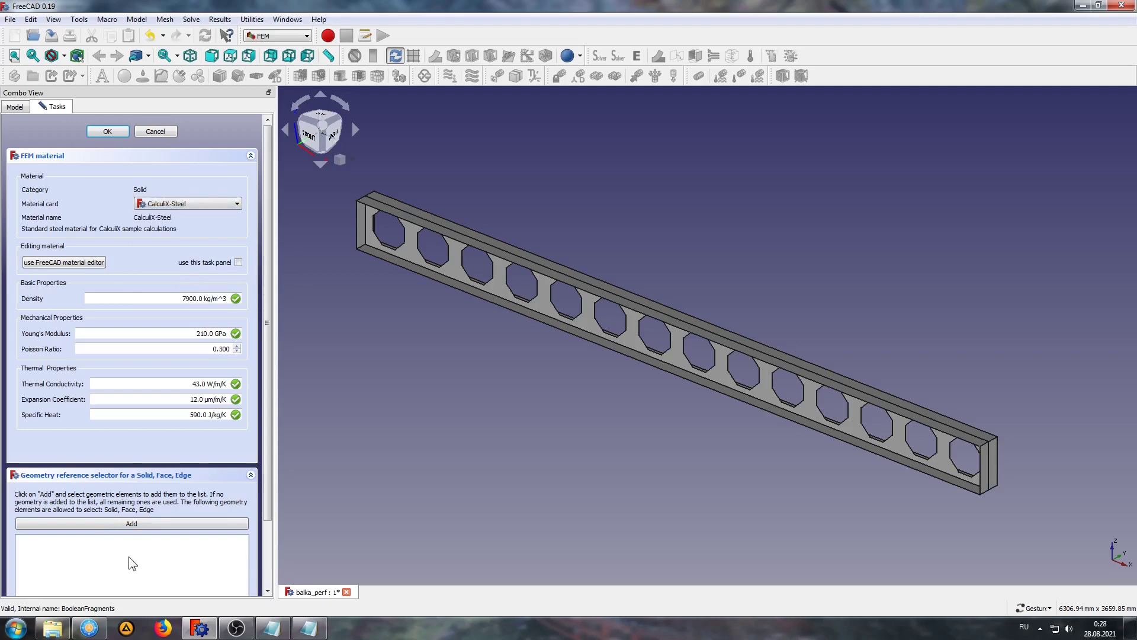
{"action": "left_click", "coordinate": [108, 132]}
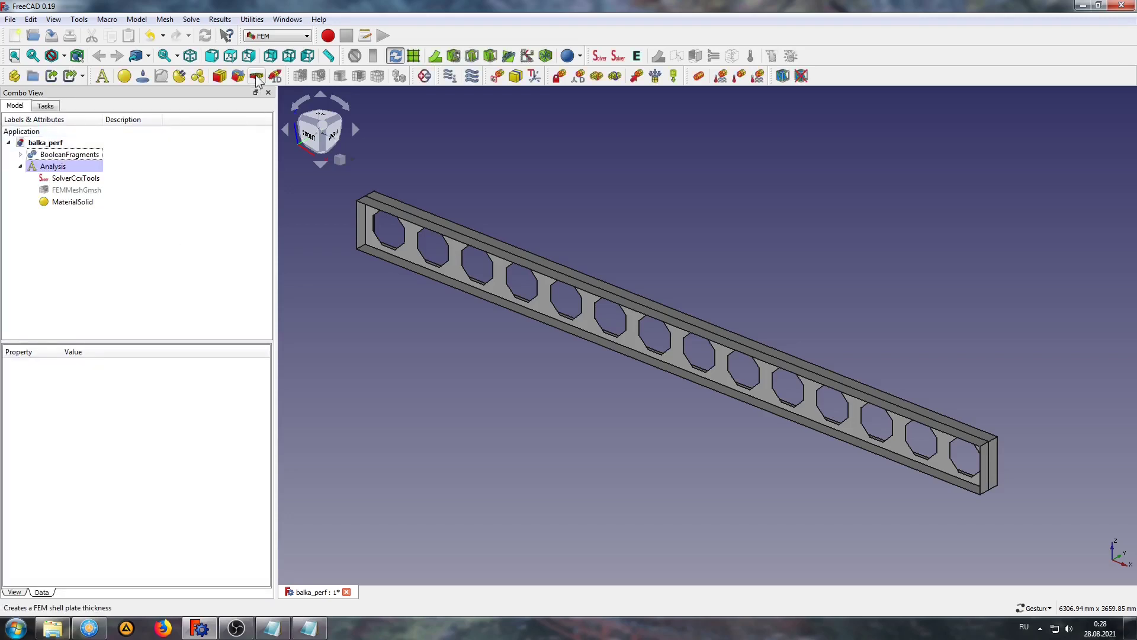
Add a 10 mm shell thickness referencing the perforated web face
{"action": "left_click", "coordinate": [257, 75]}
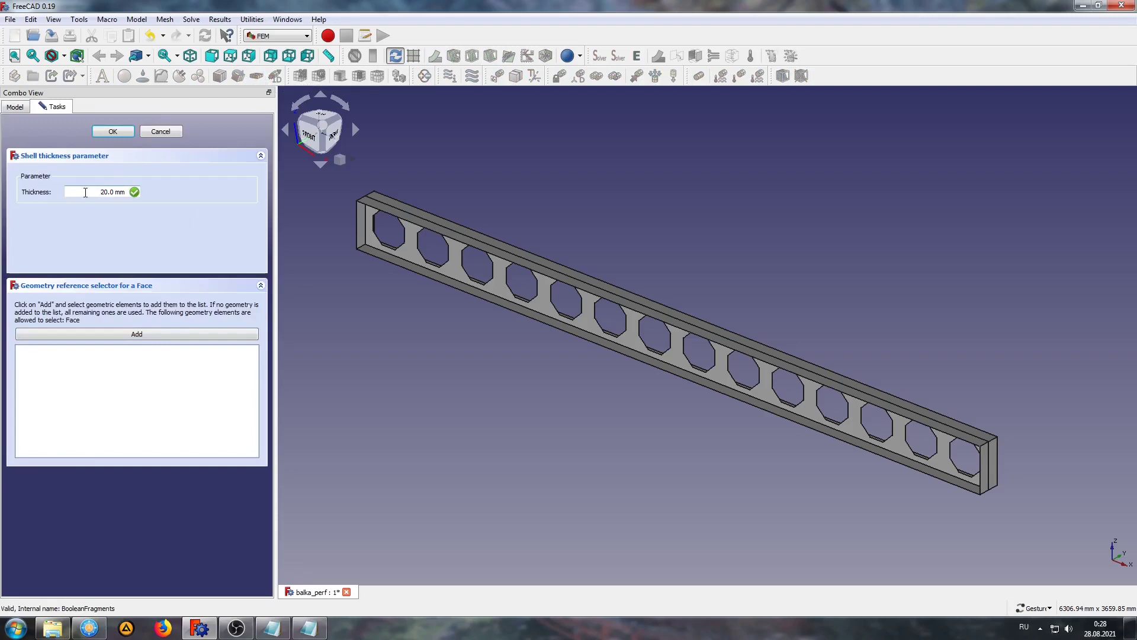
{"action": "left_click", "coordinate": [455, 266]}
{"action": "left_click", "coordinate": [104, 337]}
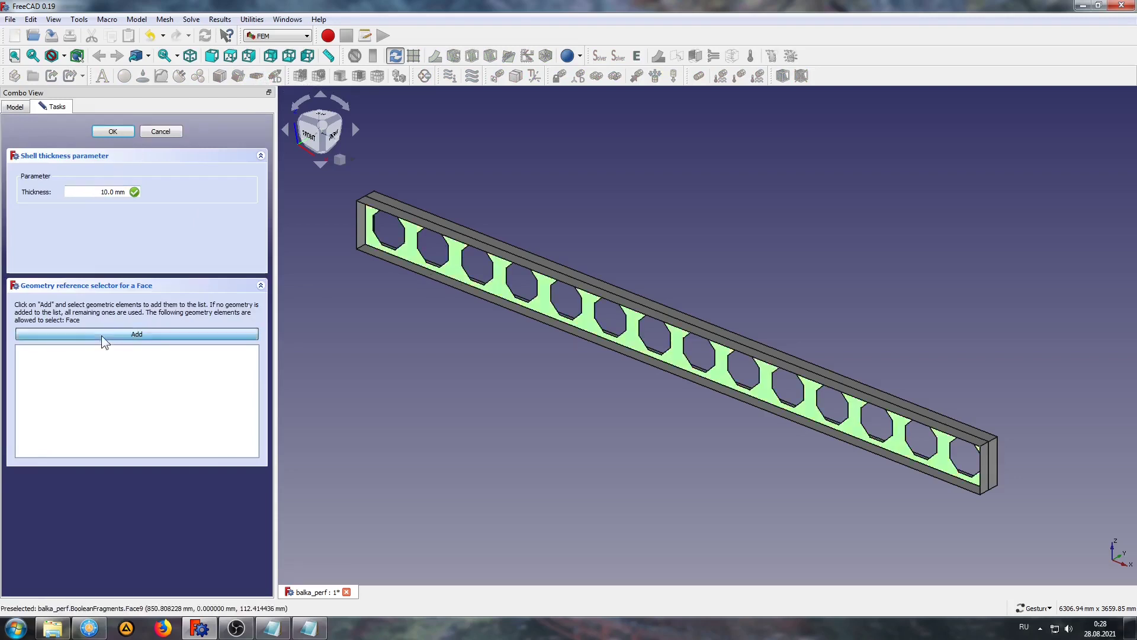
{"action": "left_click", "coordinate": [451, 267]}
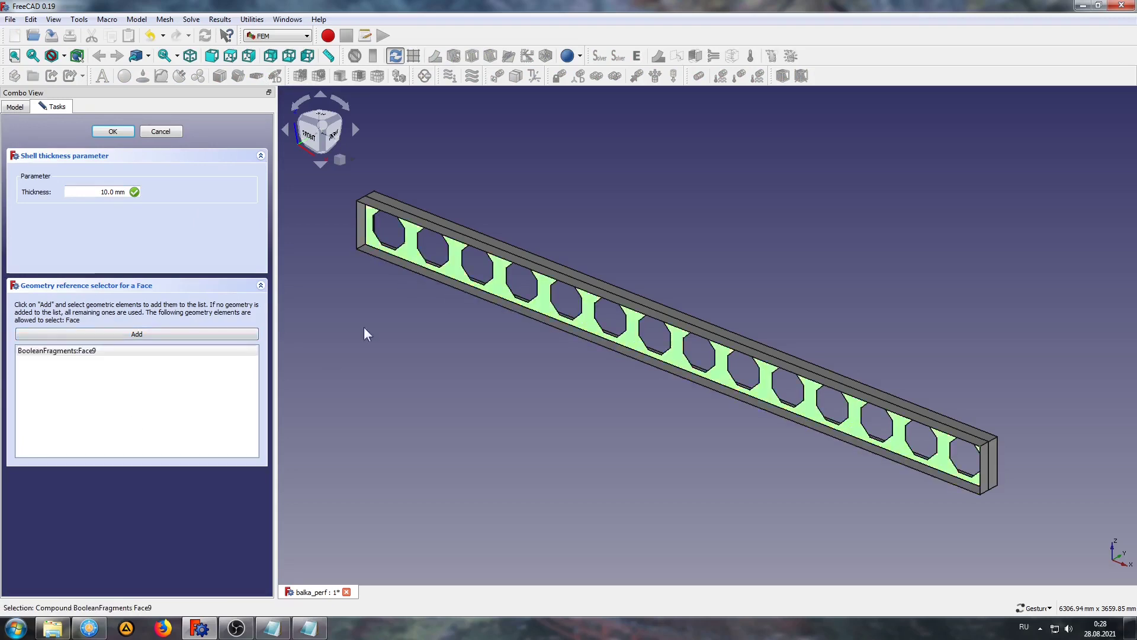
{"action": "left_click", "coordinate": [98, 132]}
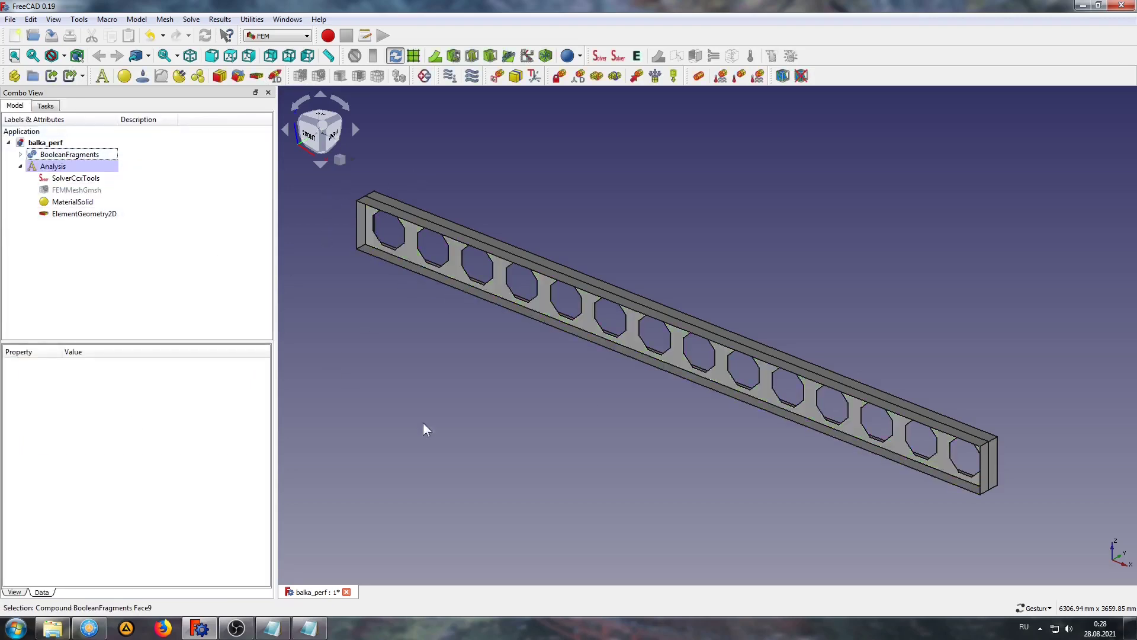
Add a second 20 mm shell thickness with no face reference
{"action": "left_click", "coordinate": [372, 234]}
{"action": "left_click", "coordinate": [959, 520]}
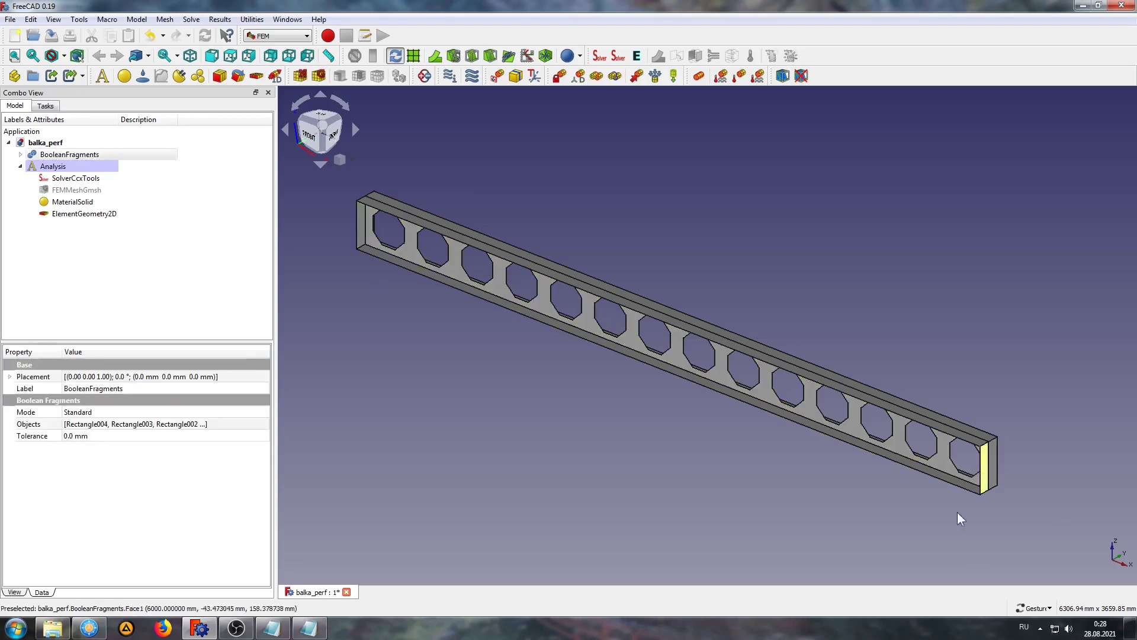
{"action": "left_click", "coordinate": [256, 76]}
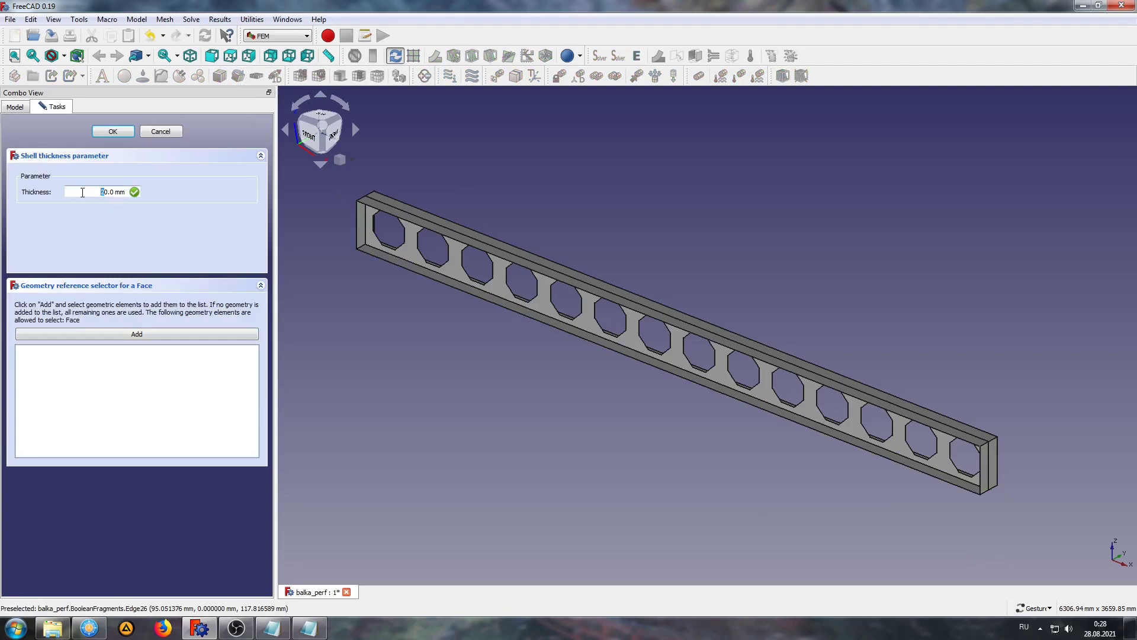
{"action": "type", "text": "30"}
{"action": "left_click", "coordinate": [125, 130]}
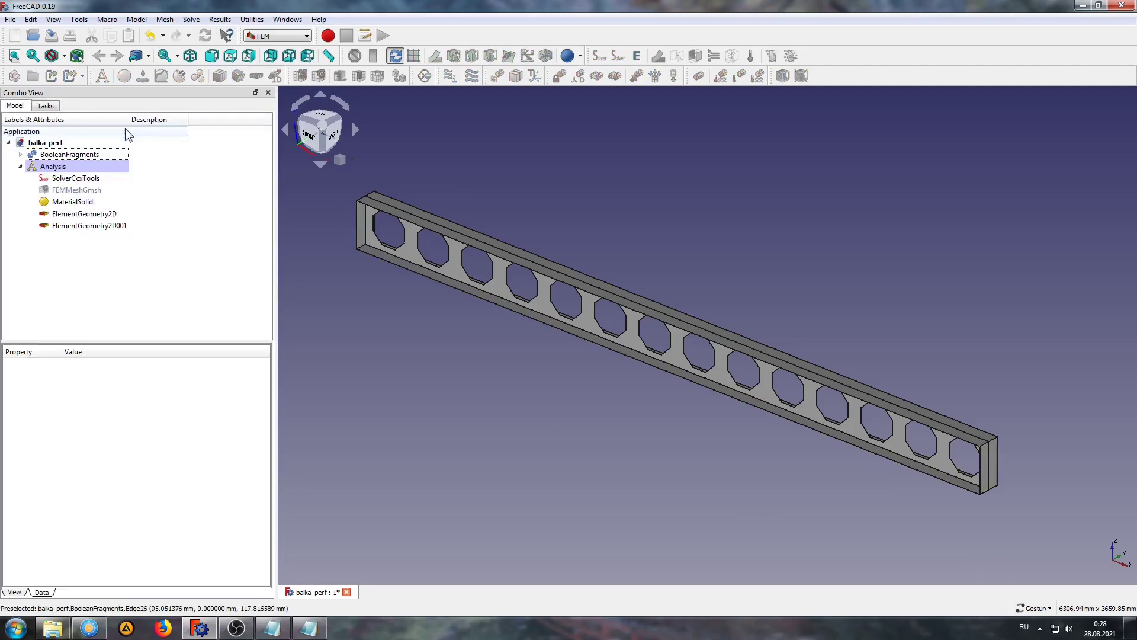
Add a displacement constraint fixing x, y and z on bottom edges Edge14 and Edge11
{"action": "left_click_drag", "start_coordinate": [378, 345], "coordinate": [570, 367]}
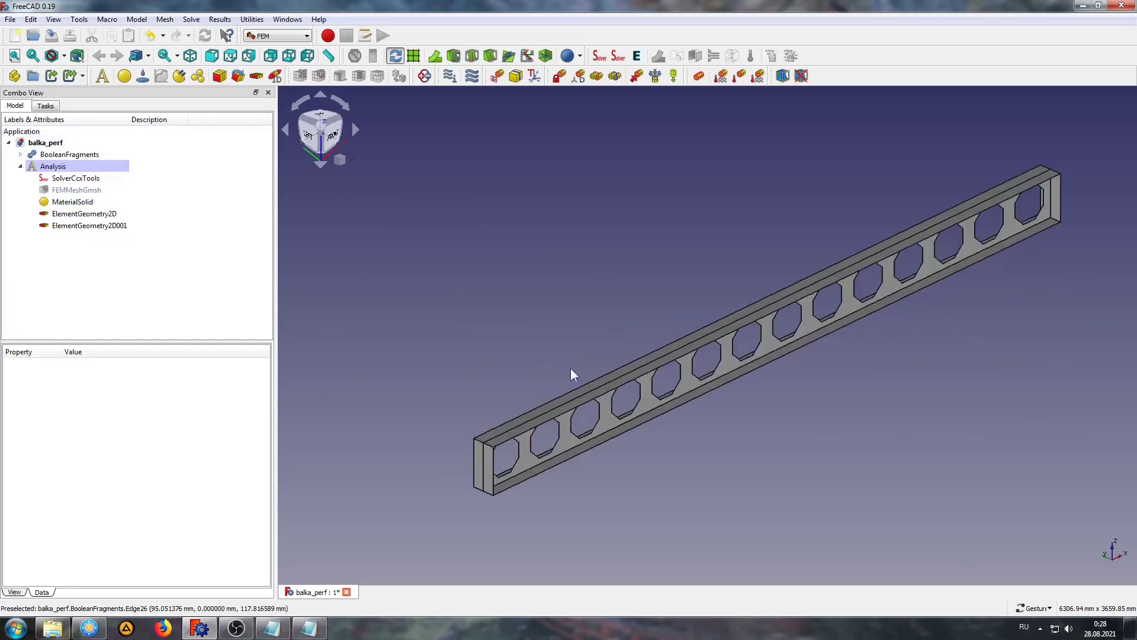
{"action": "scroll", "coordinate": [462, 515], "scroll_direction": "up", "scroll_amount": 3}
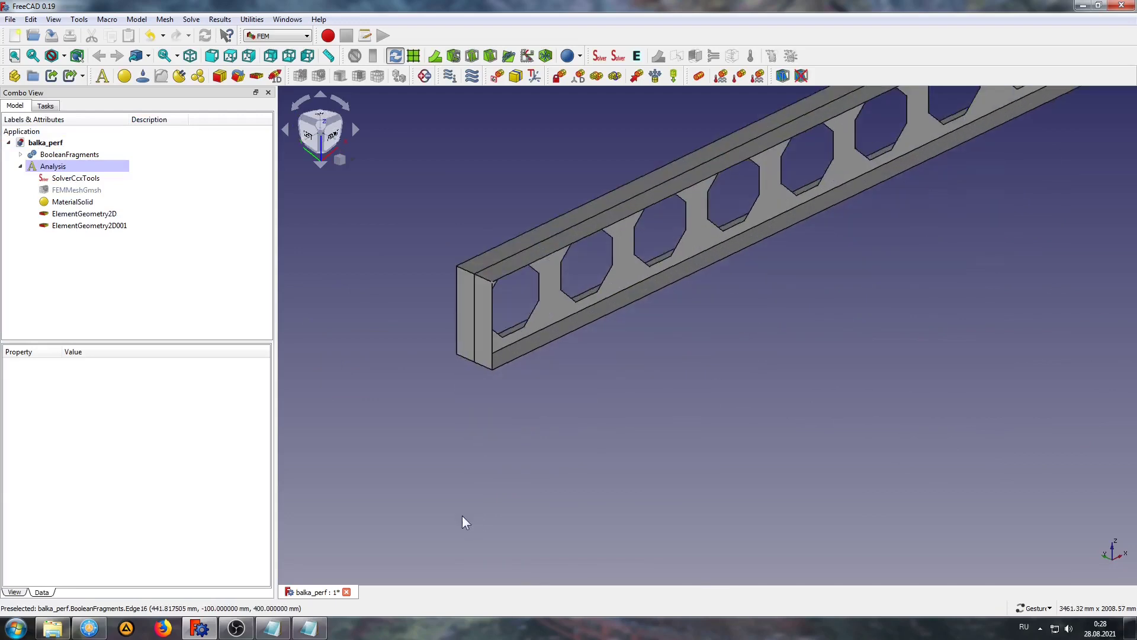
{"action": "left_click", "coordinate": [582, 80]}
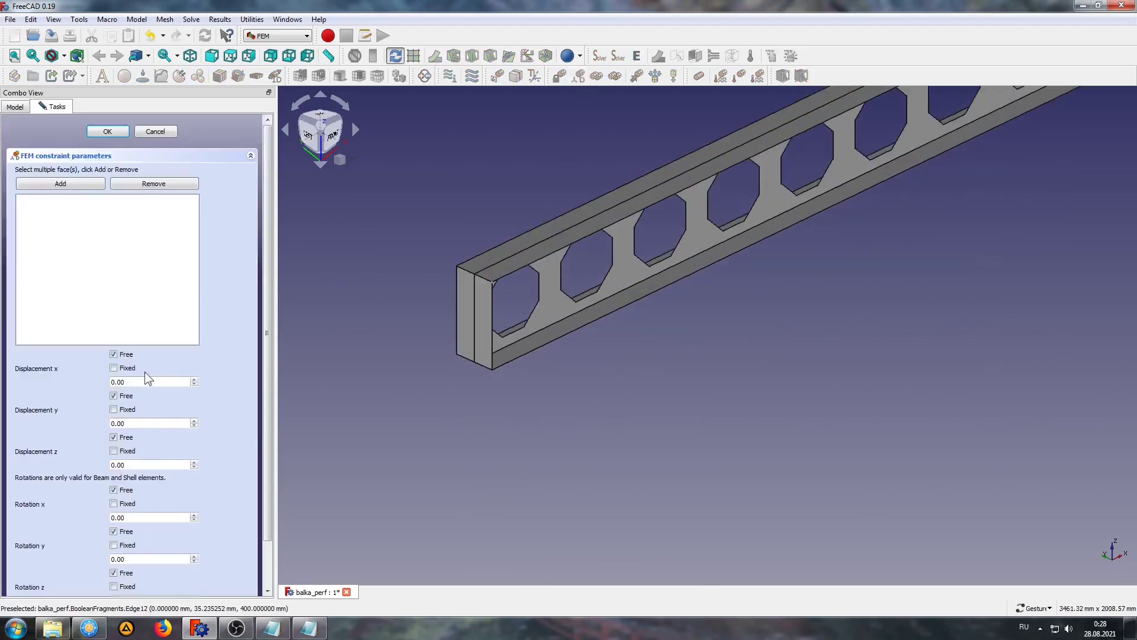
{"action": "left_click", "coordinate": [113, 368]}
{"action": "left_click", "coordinate": [114, 451]}
{"action": "scroll", "coordinate": [470, 350], "scroll_direction": "up", "scroll_amount": 3}
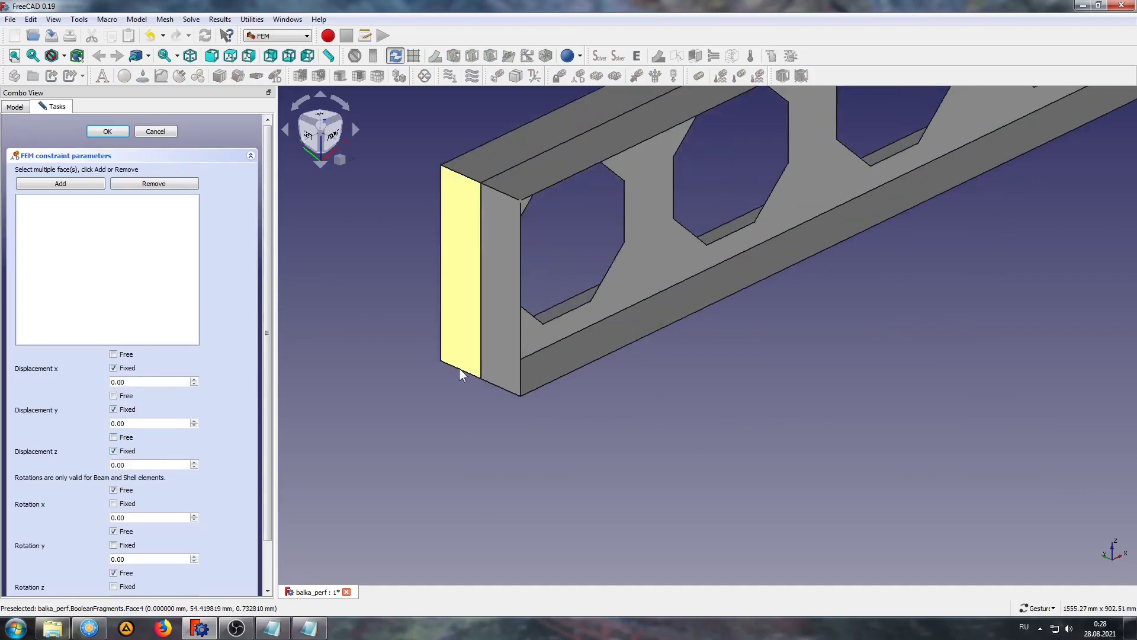
{"action": "left_click", "coordinate": [458, 368]}
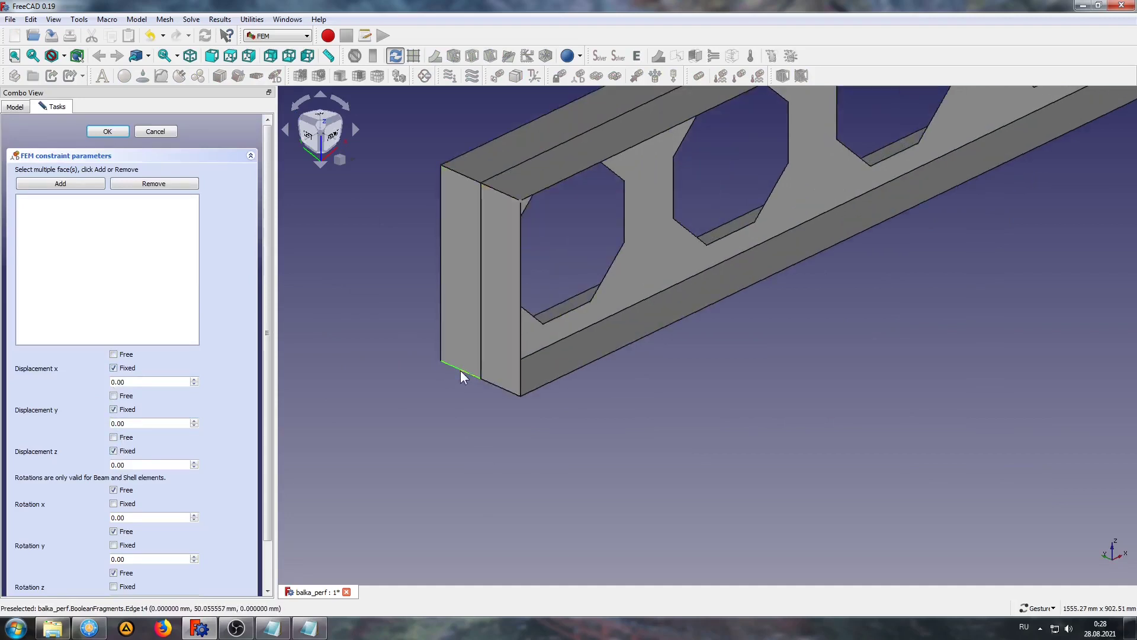
{"action": "left_click", "coordinate": [69, 184]}
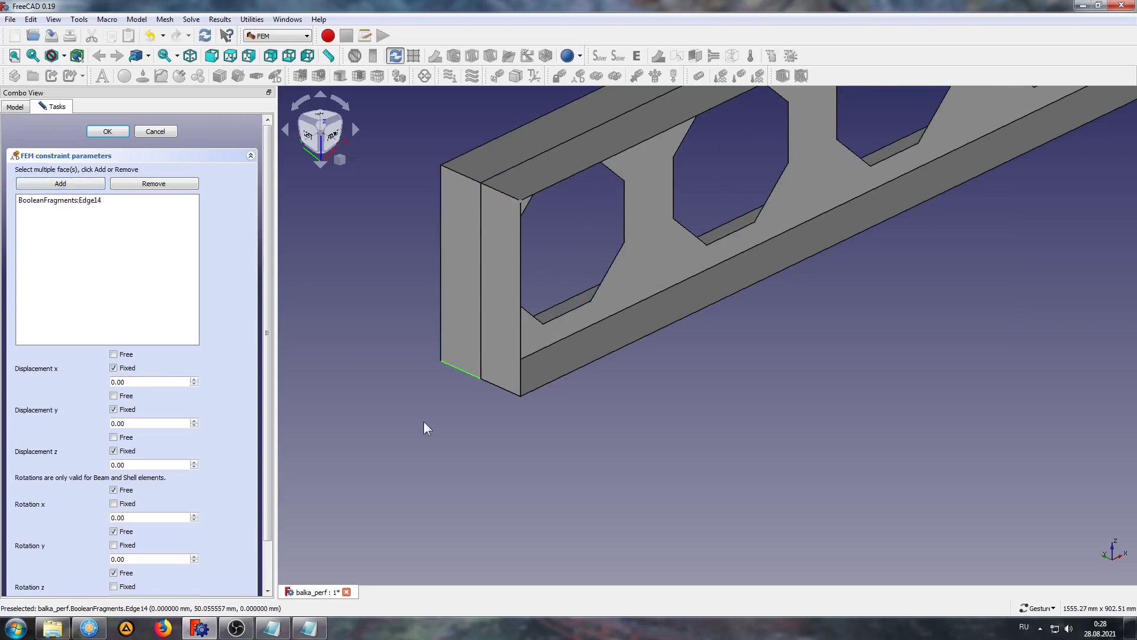
{"action": "left_click", "coordinate": [496, 385]}
{"action": "left_click", "coordinate": [47, 183]}
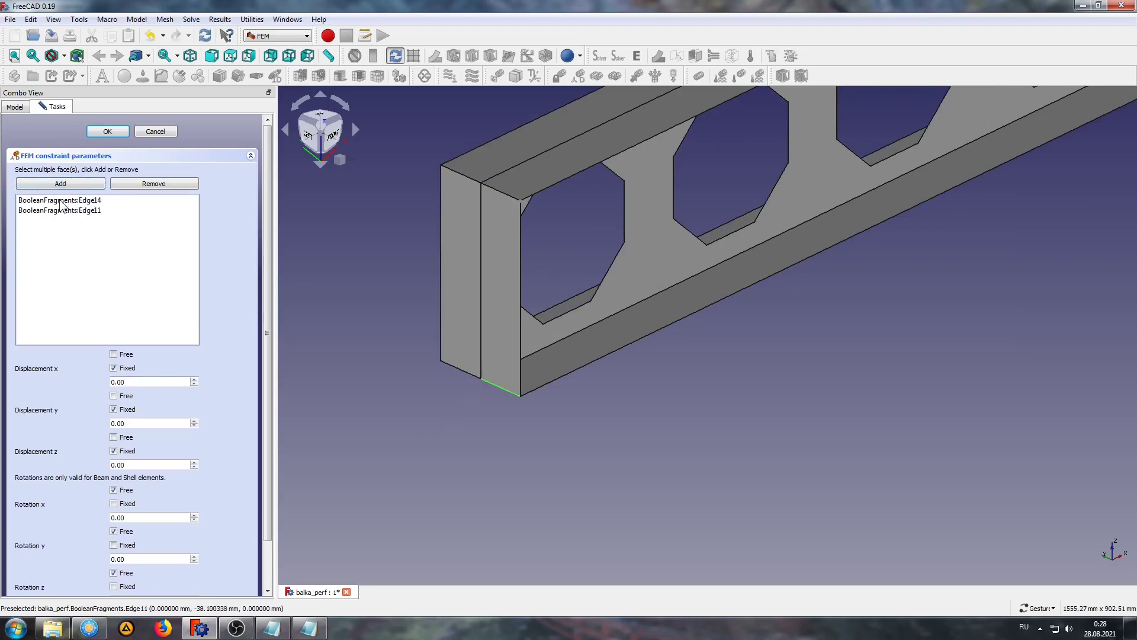
{"action": "left_click", "coordinate": [124, 138]}
Add a second displacement constraint fixing y and z on the opposite end's Edge4 and Edge7
{"action": "scroll", "coordinate": [351, 379], "scroll_direction": "down", "scroll_amount": 5}
{"action": "mouse_move", "coordinate": [380, 399]}
{"action": "left_mouse_down"}
{"action": "mouse_move", "coordinate": [788, 388]}
{"action": "mouse_move", "coordinate": [653, 391]}
{"action": "mouse_move", "coordinate": [1046, 365]}
{"action": "left_mouse_up"}
{"action": "scroll", "coordinate": [863, 361], "scroll_direction": "up", "scroll_amount": 5}
{"action": "right_click_drag", "start_coordinate": [863, 361], "coordinate": [685, 507]}
{"action": "left_click", "coordinate": [577, 75]}
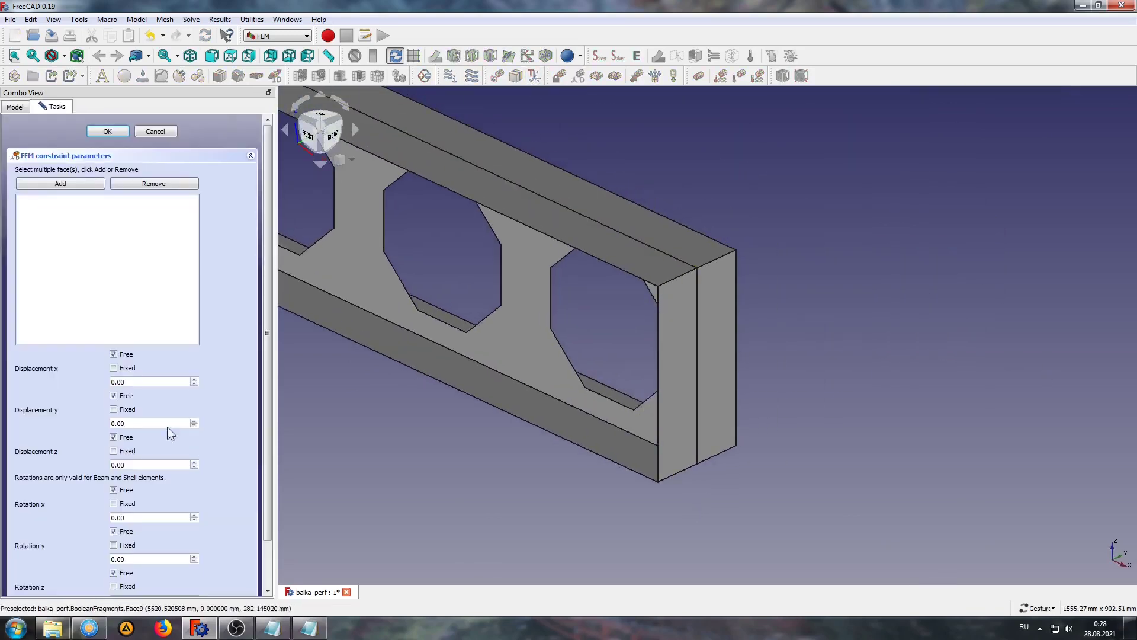
{"action": "left_click", "coordinate": [113, 409]}
{"action": "left_click", "coordinate": [113, 451]}
{"action": "left_click", "coordinate": [678, 473]}
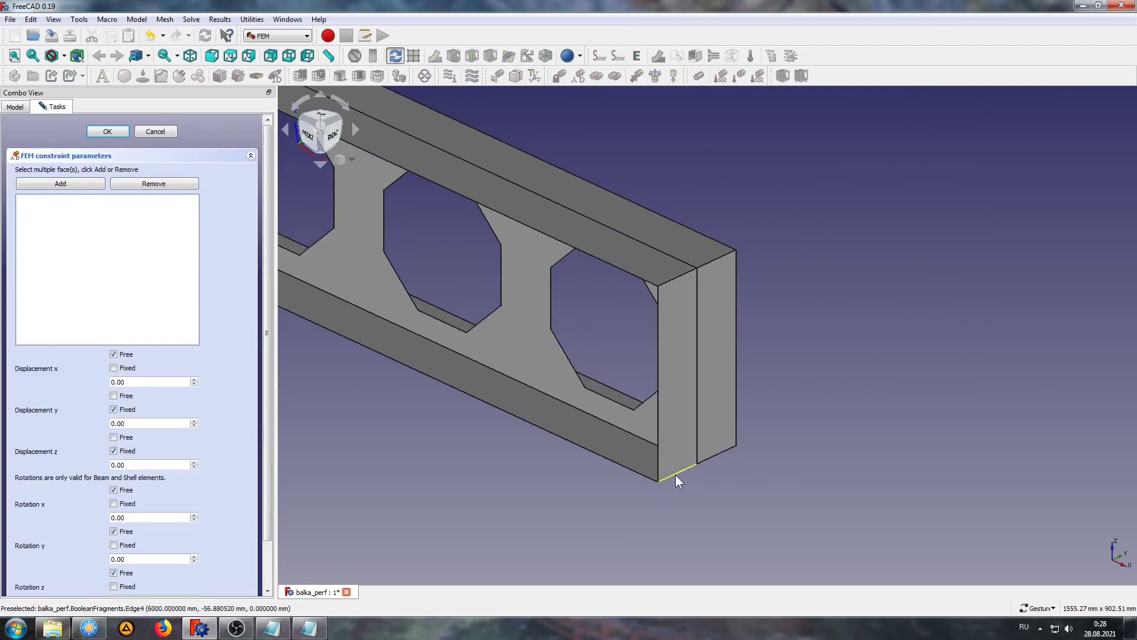
{"action": "left_click", "coordinate": [96, 185]}
{"action": "left_click", "coordinate": [714, 456]}
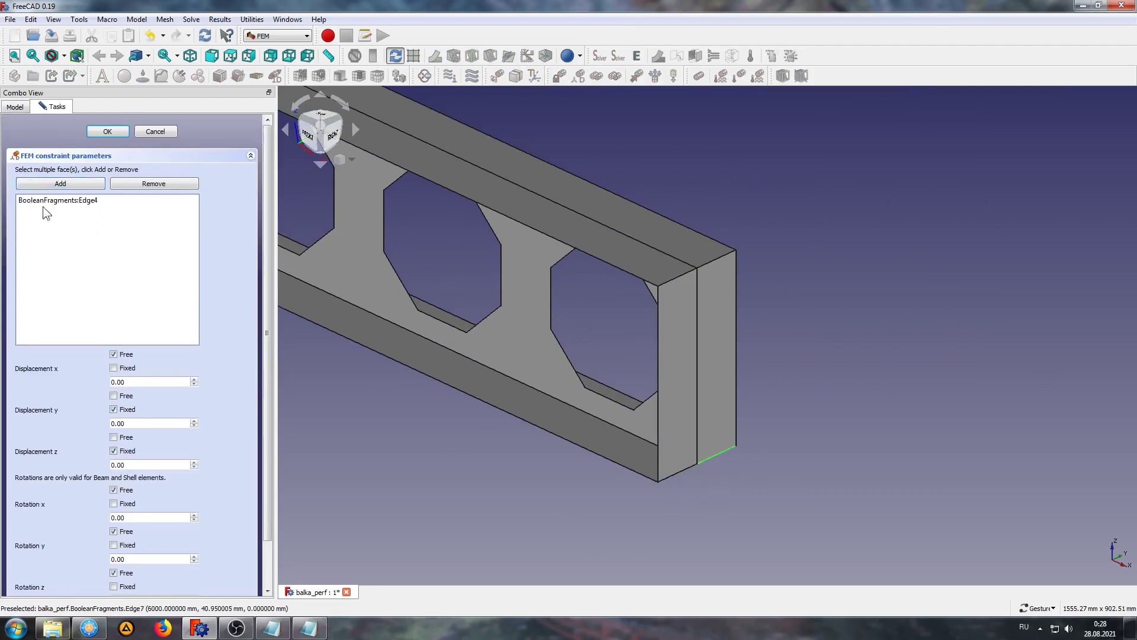
{"action": "left_click", "coordinate": [60, 183]}
{"action": "left_click", "coordinate": [108, 131]}
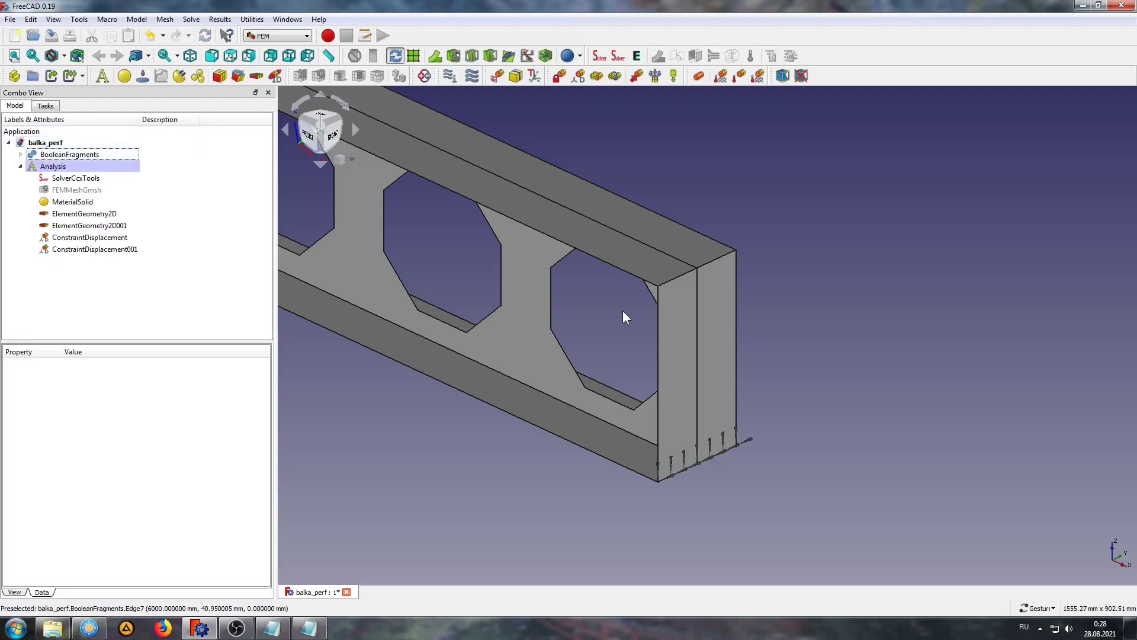
{"action": "scroll", "coordinate": [835, 379], "scroll_direction": "down", "scroll_amount": 5}
{"action": "scroll", "coordinate": [835, 385], "scroll_direction": "down", "scroll_amount": 3}
{"action": "mouse_move", "coordinate": [835, 385]}
{"action": "left_mouse_down"}
{"action": "mouse_move", "coordinate": [588, 472]}
{"action": "mouse_move", "coordinate": [736, 411]}
{"action": "mouse_move", "coordinate": [681, 434]}
{"action": "left_mouse_up"}
{"action": "scroll", "coordinate": [673, 432], "scroll_direction": "up", "scroll_amount": 2}
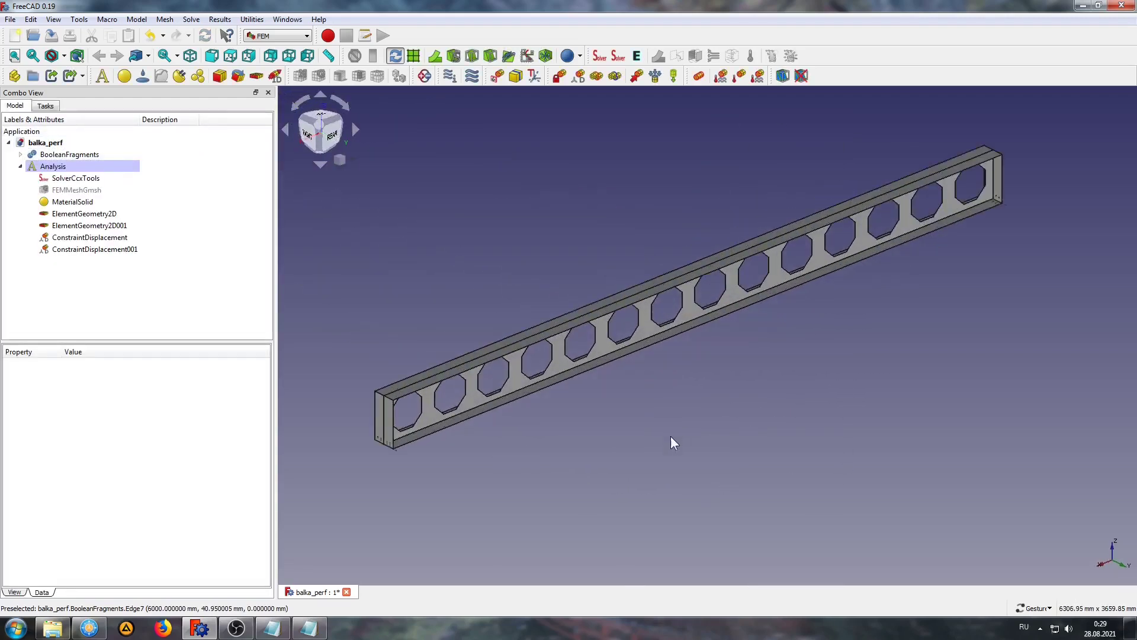
{"action": "right_click_drag", "start_coordinate": [671, 437], "coordinate": [673, 459]}
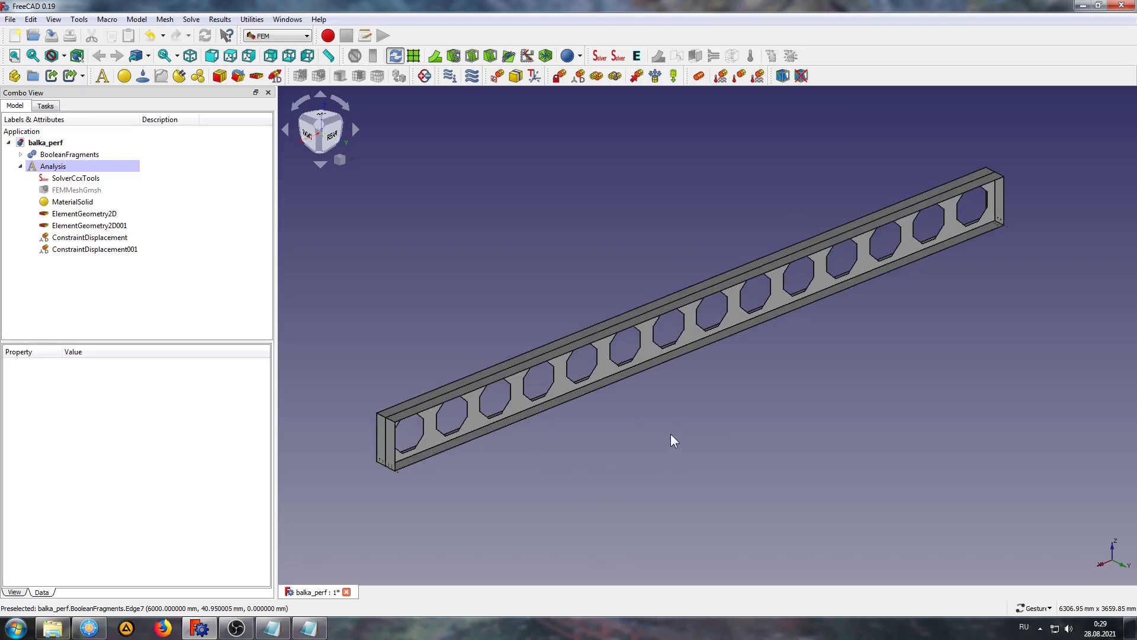
{"action": "left_click", "coordinate": [31, 19]}
{"action": "left_click", "coordinate": [69, 245]}
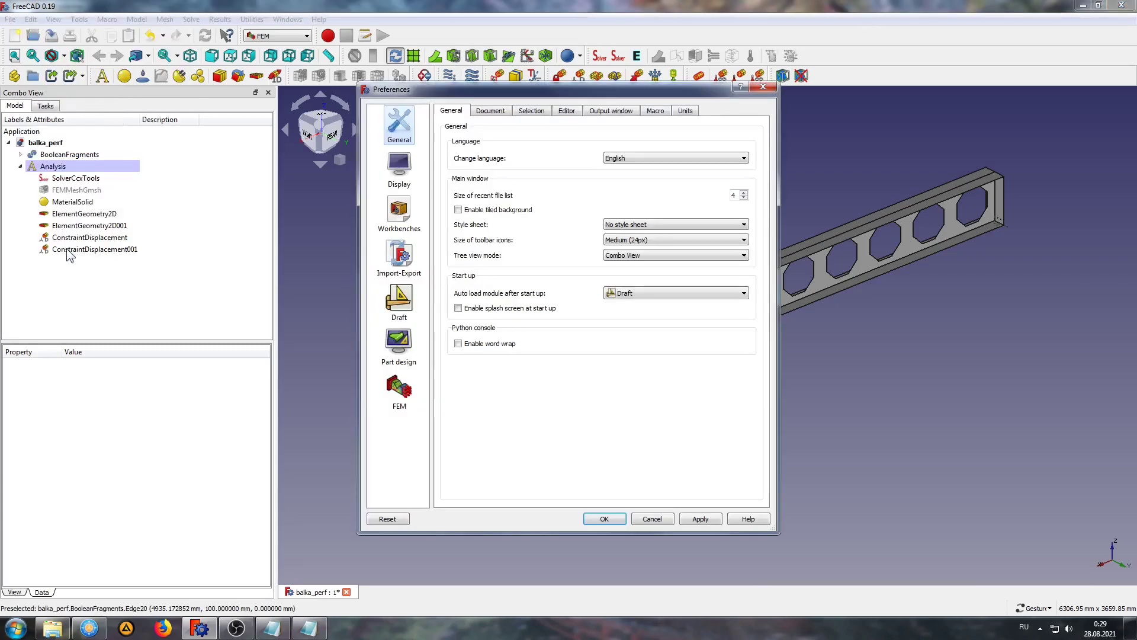
{"action": "left_click", "coordinate": [398, 391]}
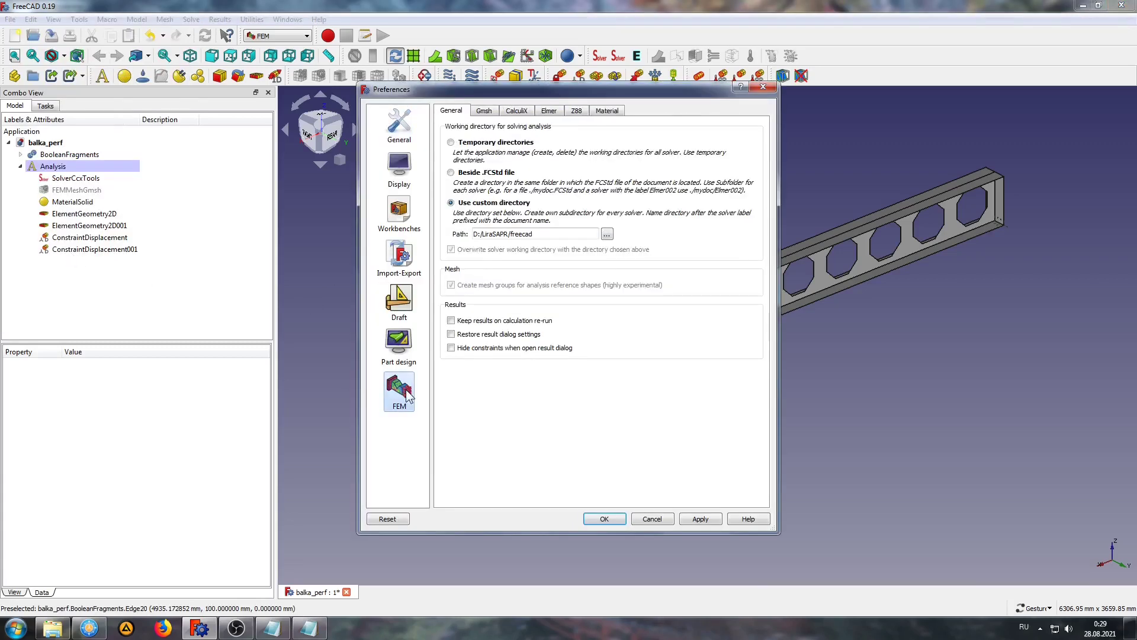
{"action": "left_click", "coordinate": [515, 110]}
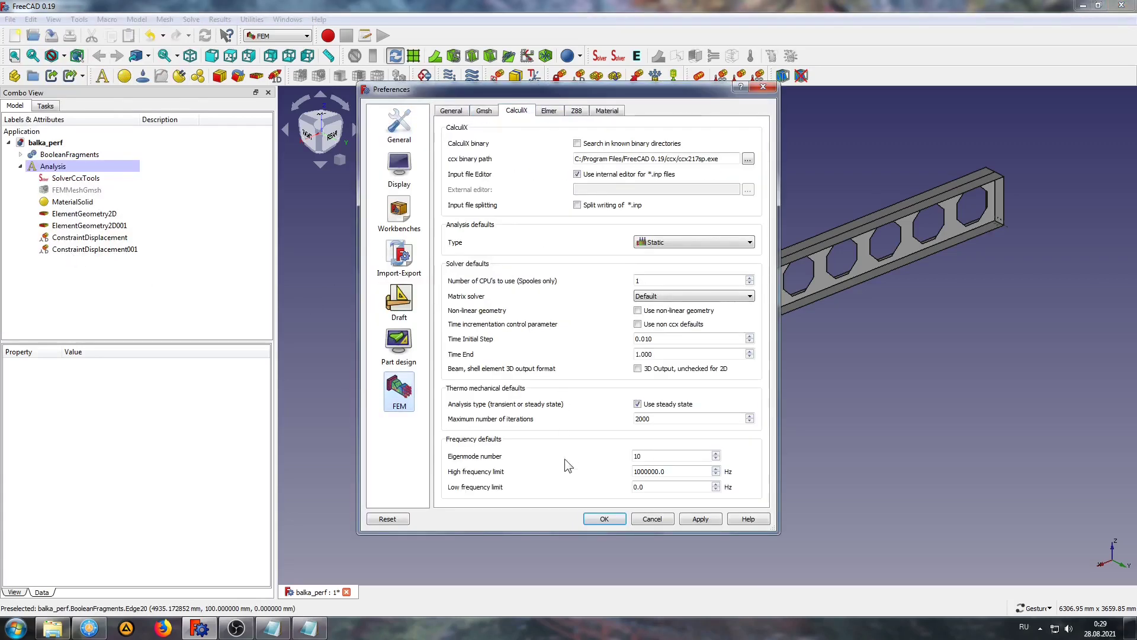
{"action": "left_click", "coordinate": [658, 456]}
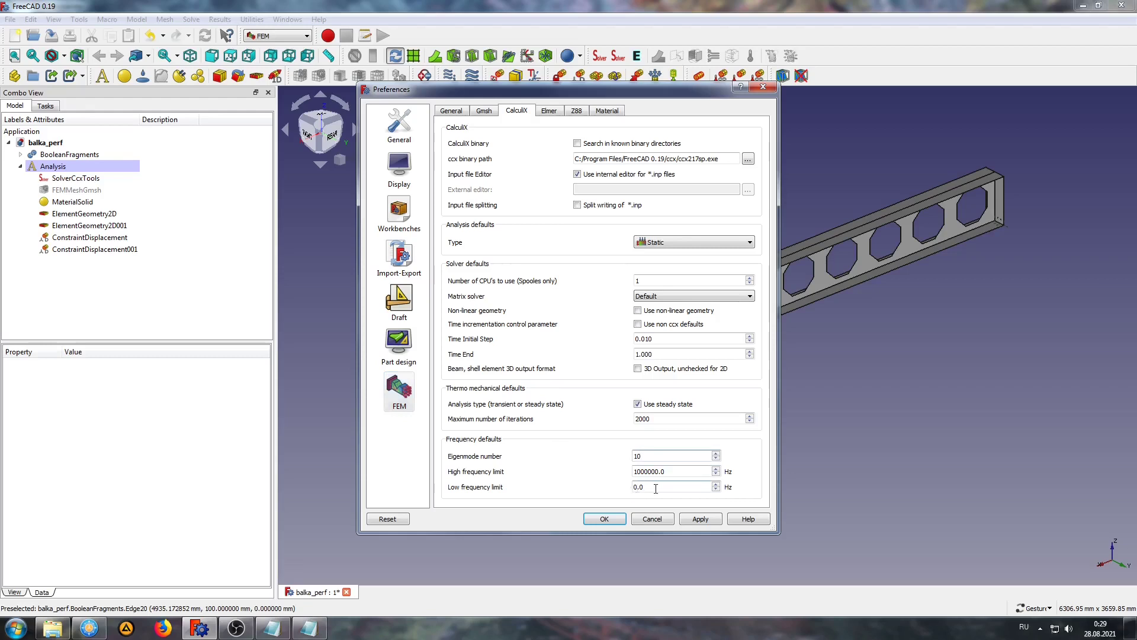
{"action": "left_click", "coordinate": [684, 472]}
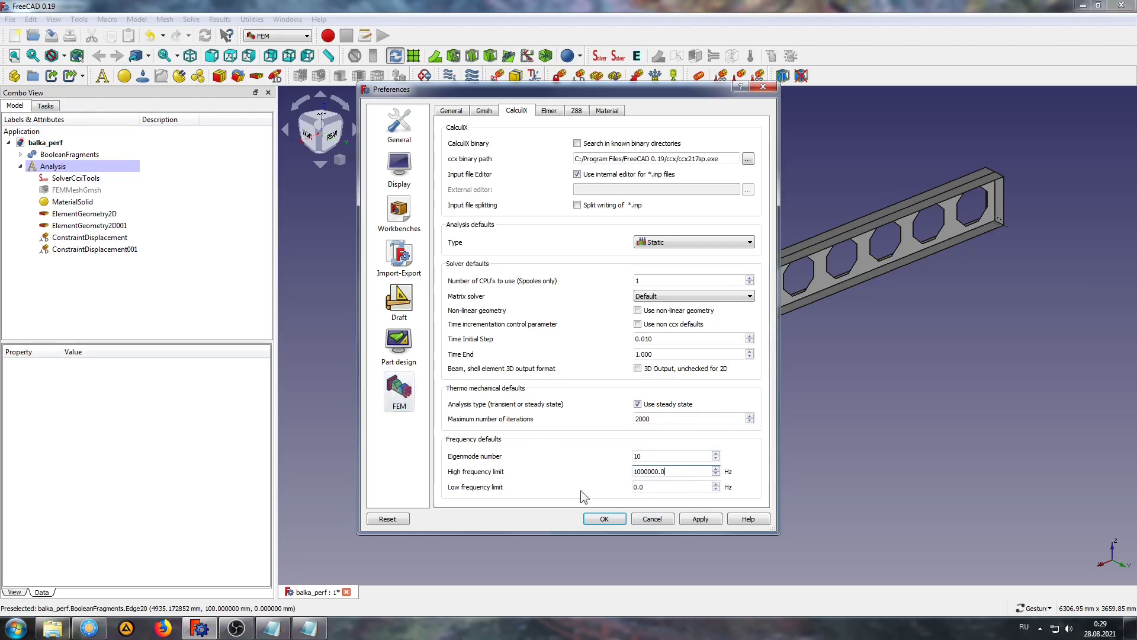
{"action": "left_click", "coordinate": [651, 519]}
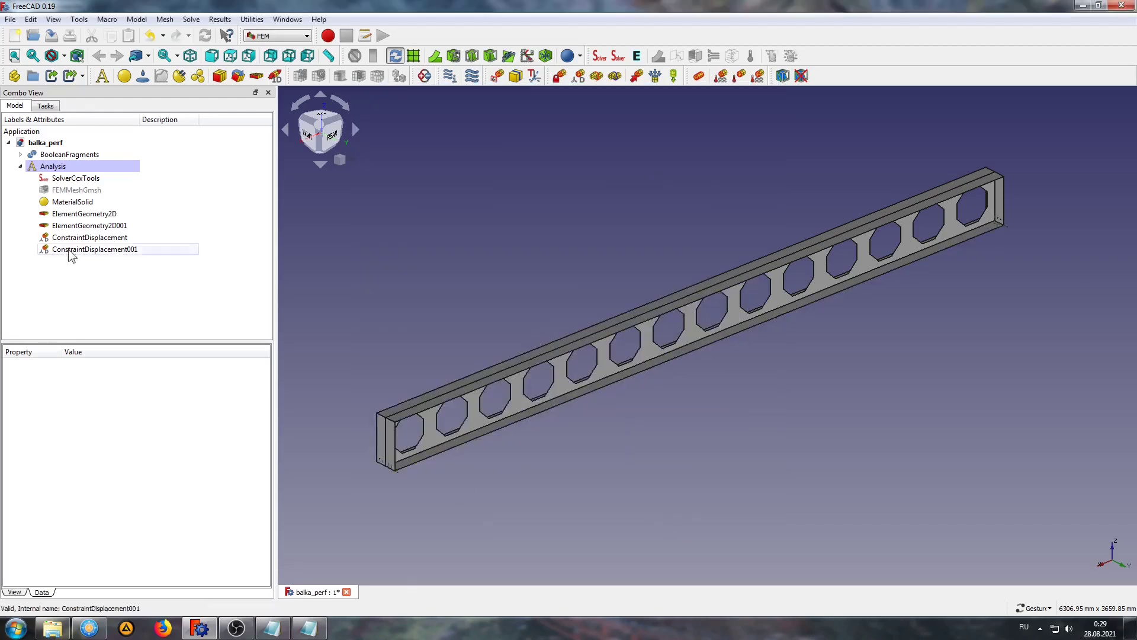
Set the CalculiX solver's Eigenmodes Count to 5
{"action": "left_click", "coordinate": [67, 179]}
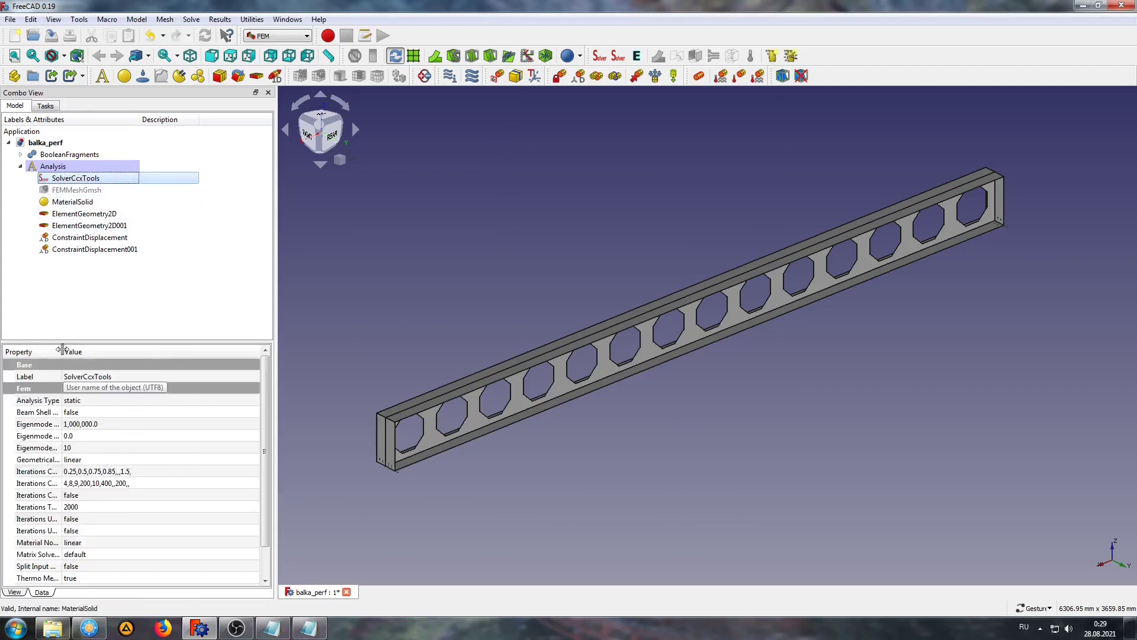
{"action": "left_click_drag", "start_coordinate": [62, 352], "coordinate": [107, 352]}
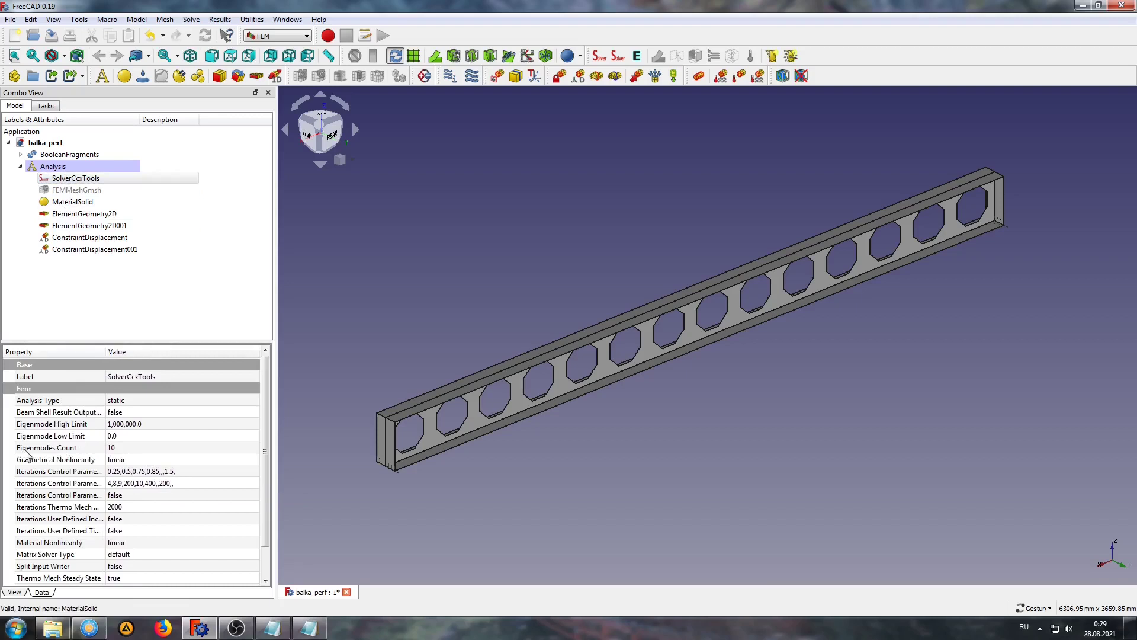
{"action": "left_click", "coordinate": [134, 447]}
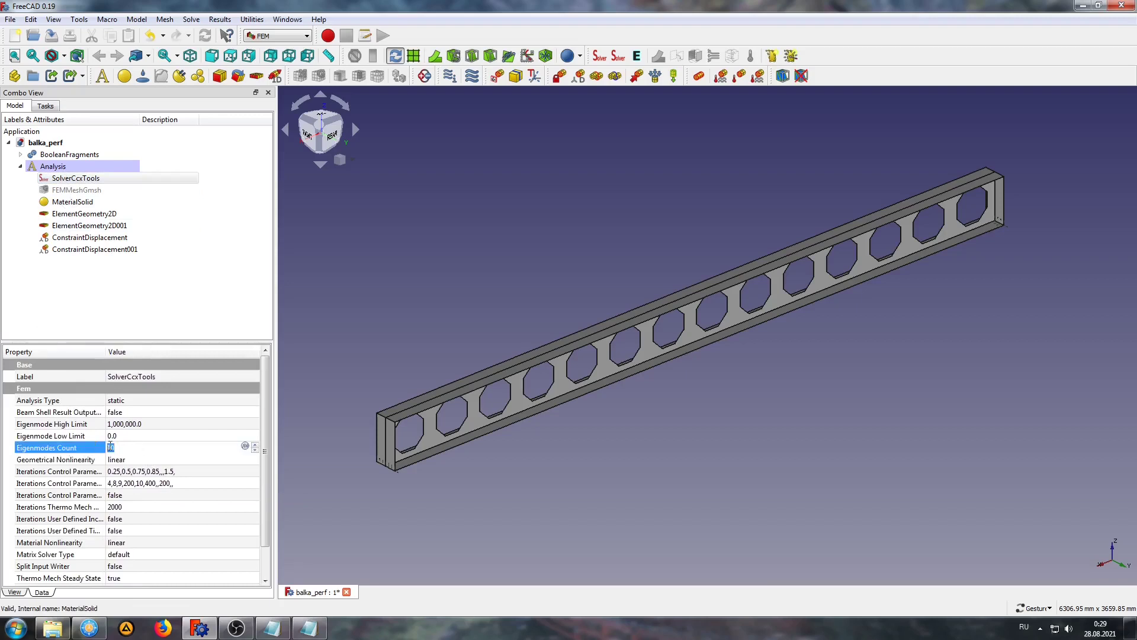
{"action": "type", "text": "5"}
{"action": "left_click", "coordinate": [42, 413]}
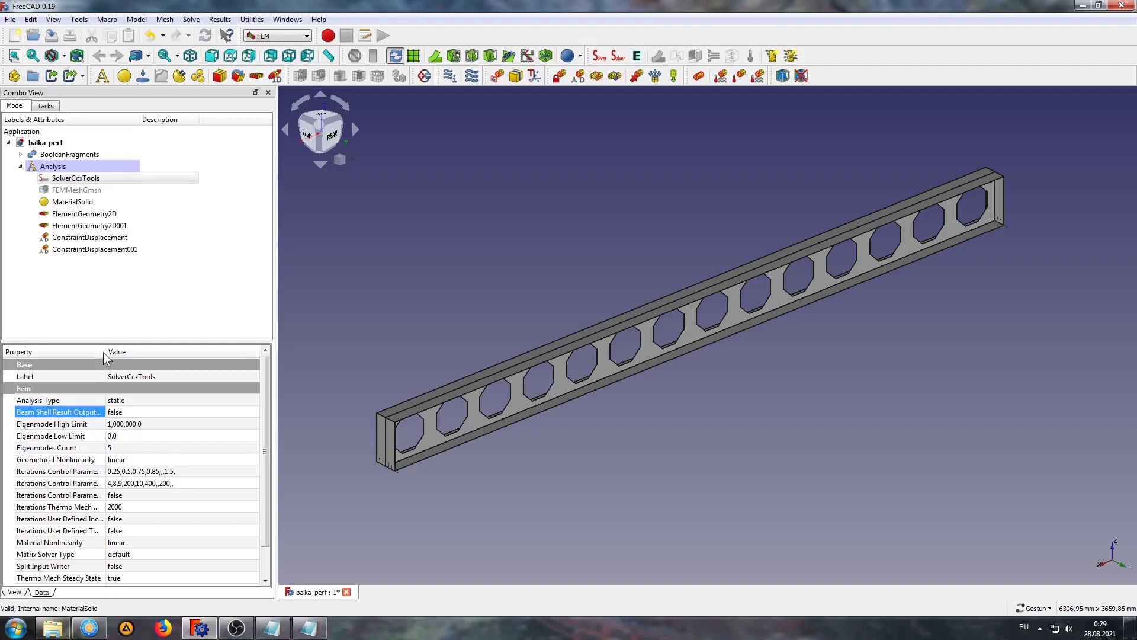
Set Beam Shell Result Output3D to true and open the solver's mechanical analysis panel
{"action": "left_click_drag", "start_coordinate": [105, 353], "coordinate": [123, 355]}
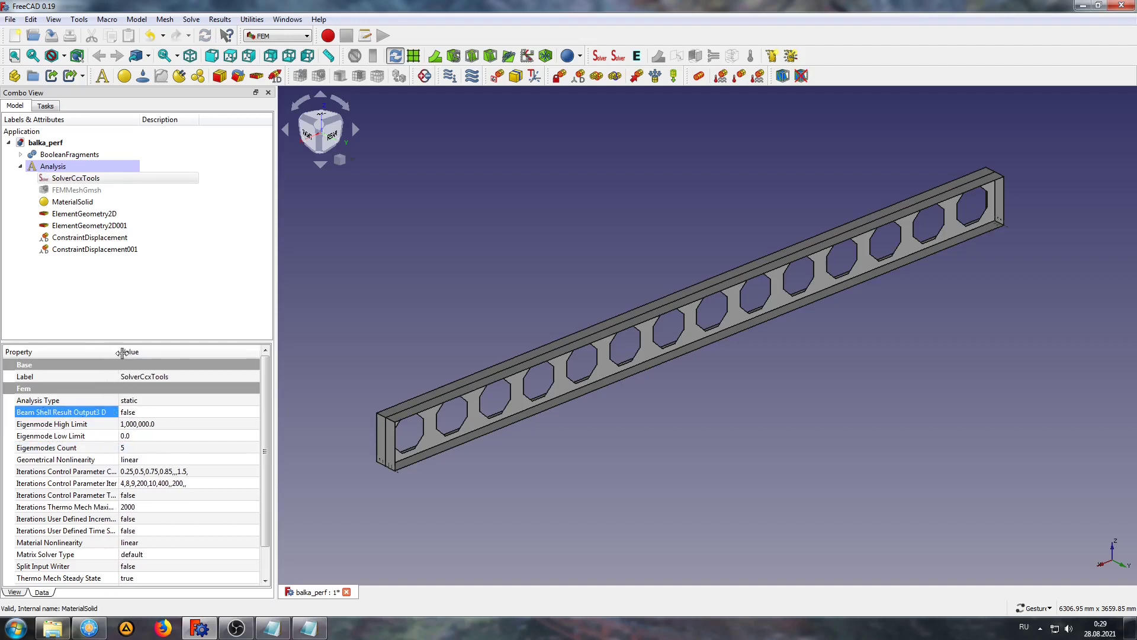
{"action": "double_click", "coordinate": [157, 415]}
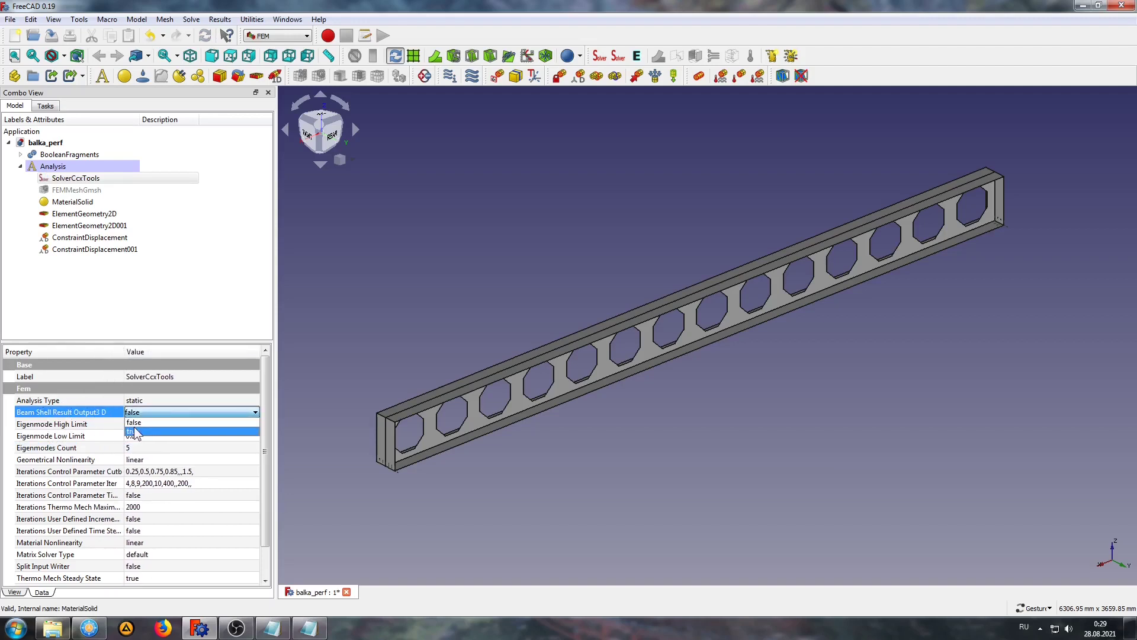
{"action": "left_click", "coordinate": [136, 432]}
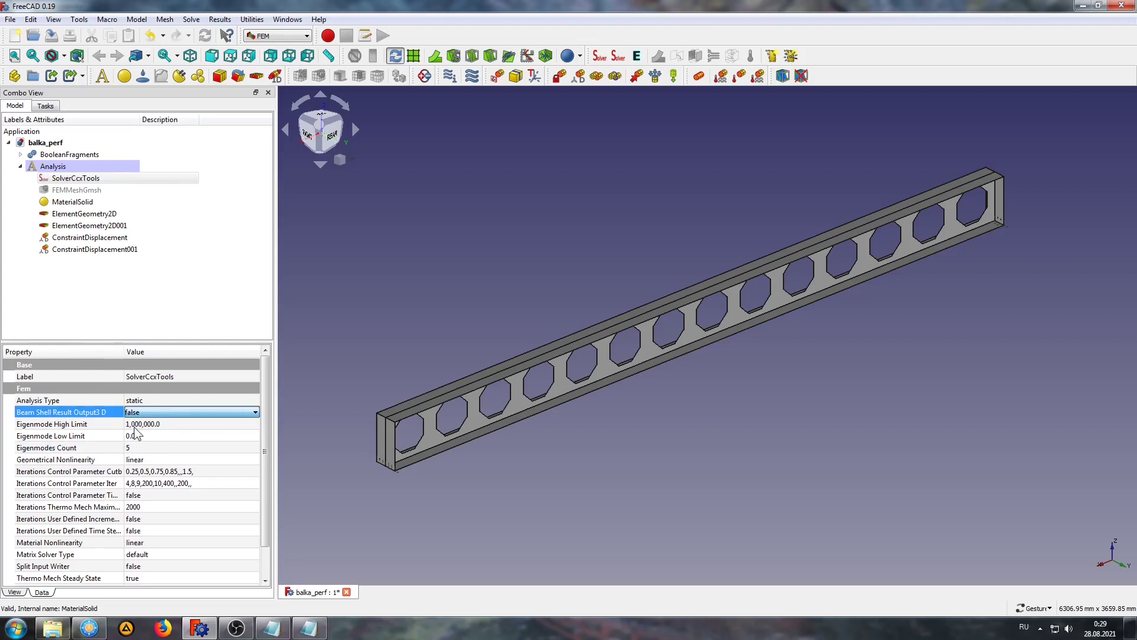
{"action": "left_click", "coordinate": [147, 306]}
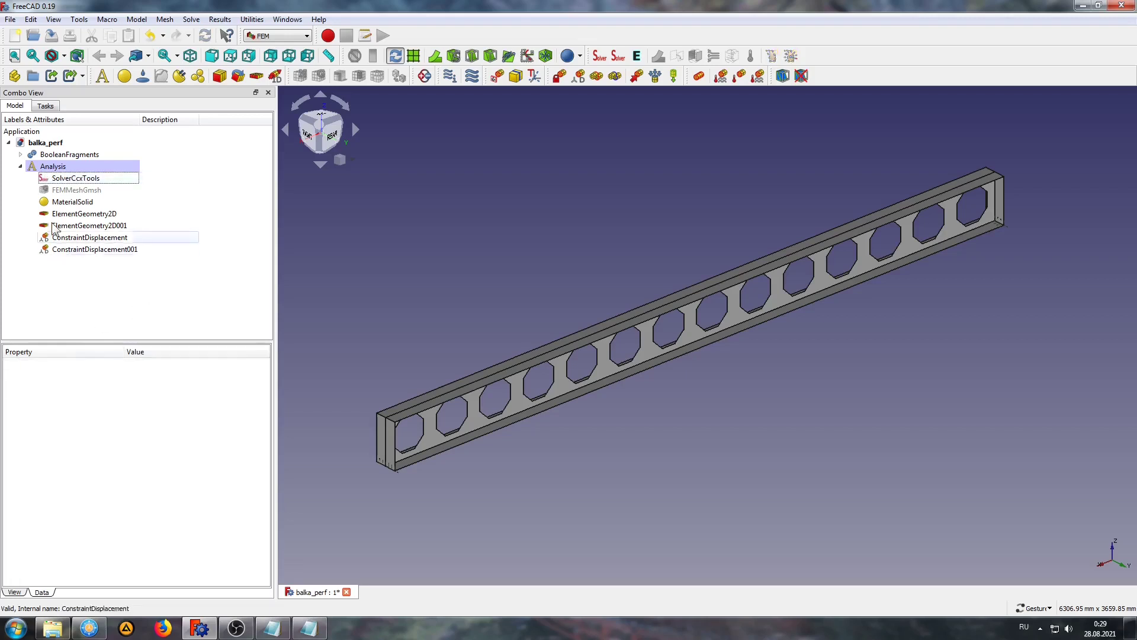
{"action": "double_click", "coordinate": [64, 178]}
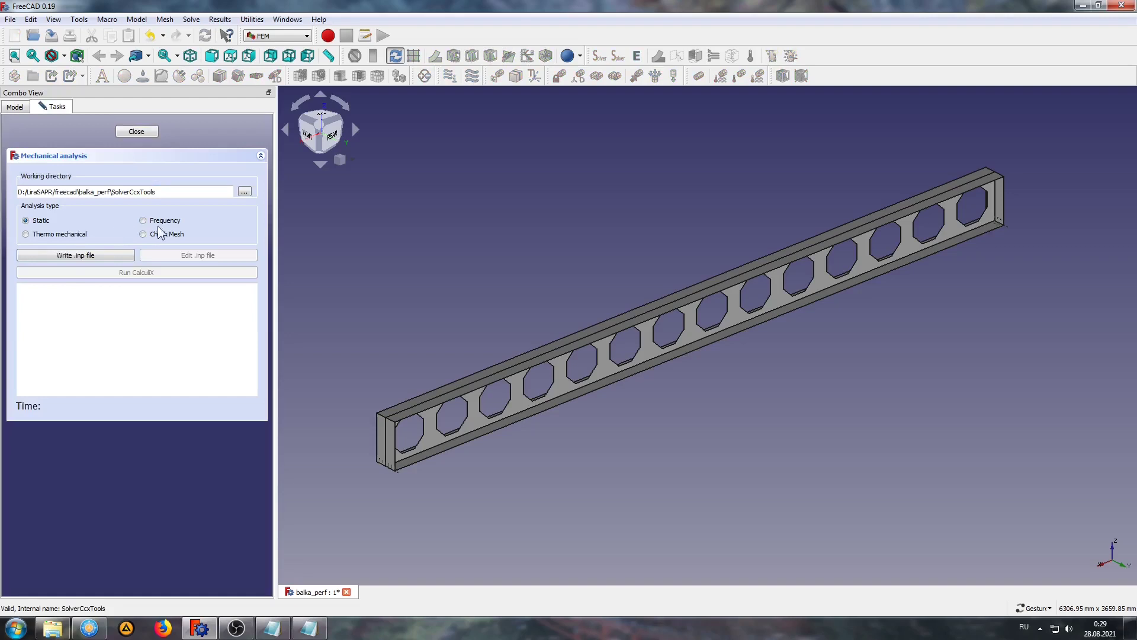
Run a Frequency analysis in CalculiX, producing results for Mode1–Mode5
{"action": "left_click", "coordinate": [143, 221]}
{"action": "left_click", "coordinate": [48, 251]}
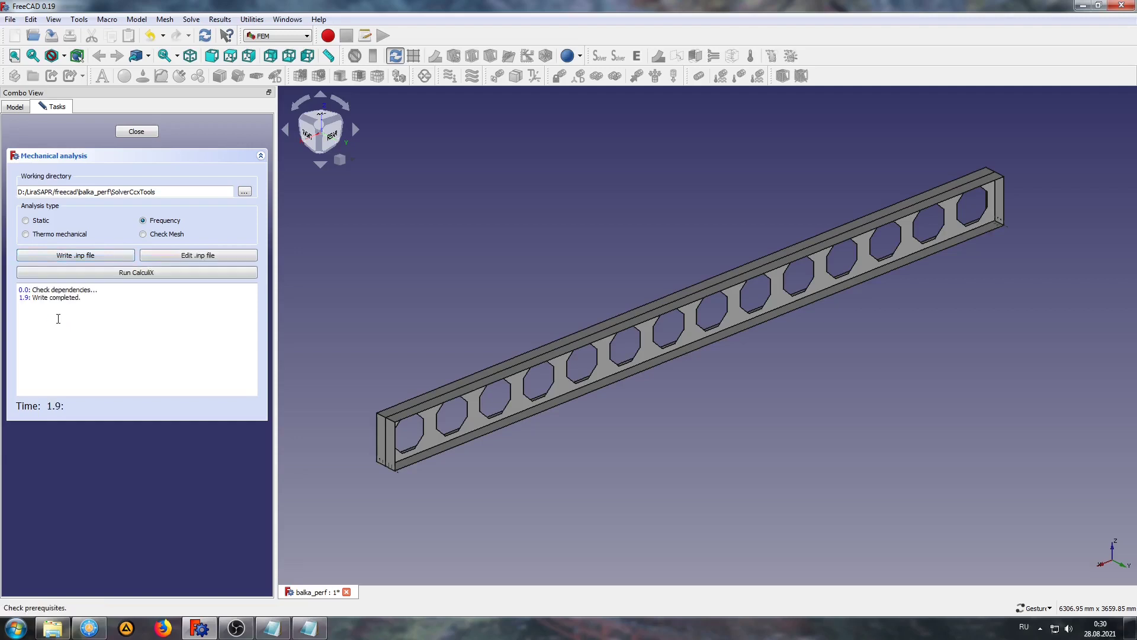
{"action": "left_click", "coordinate": [124, 273]}
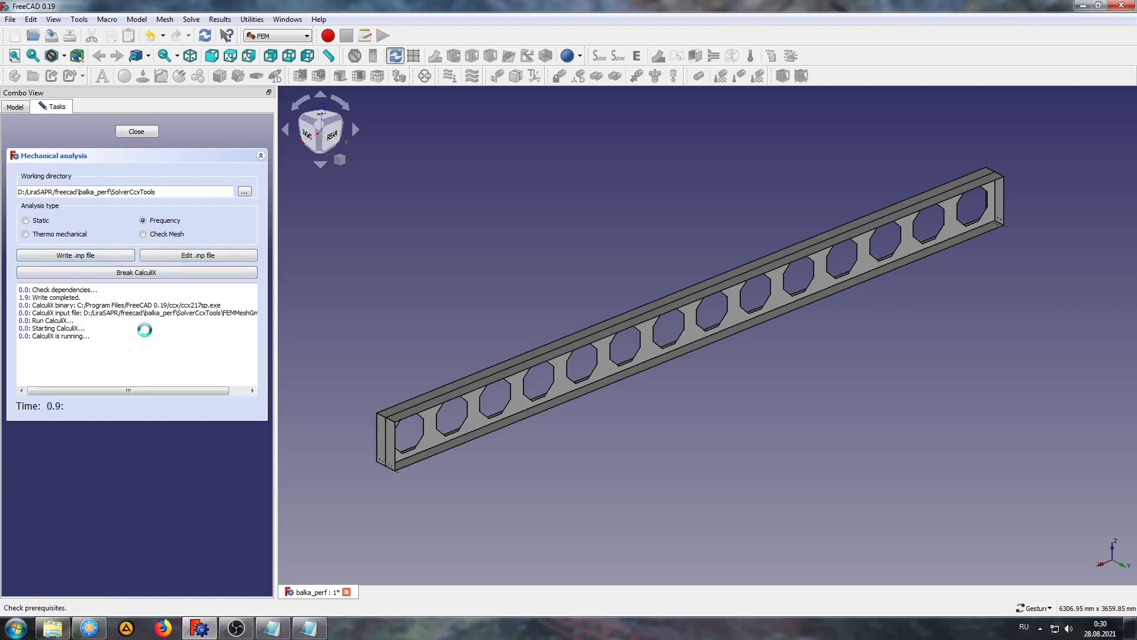
{"action": "left_click", "coordinate": [135, 131]}
{"action": "left_click", "coordinate": [72, 262]}
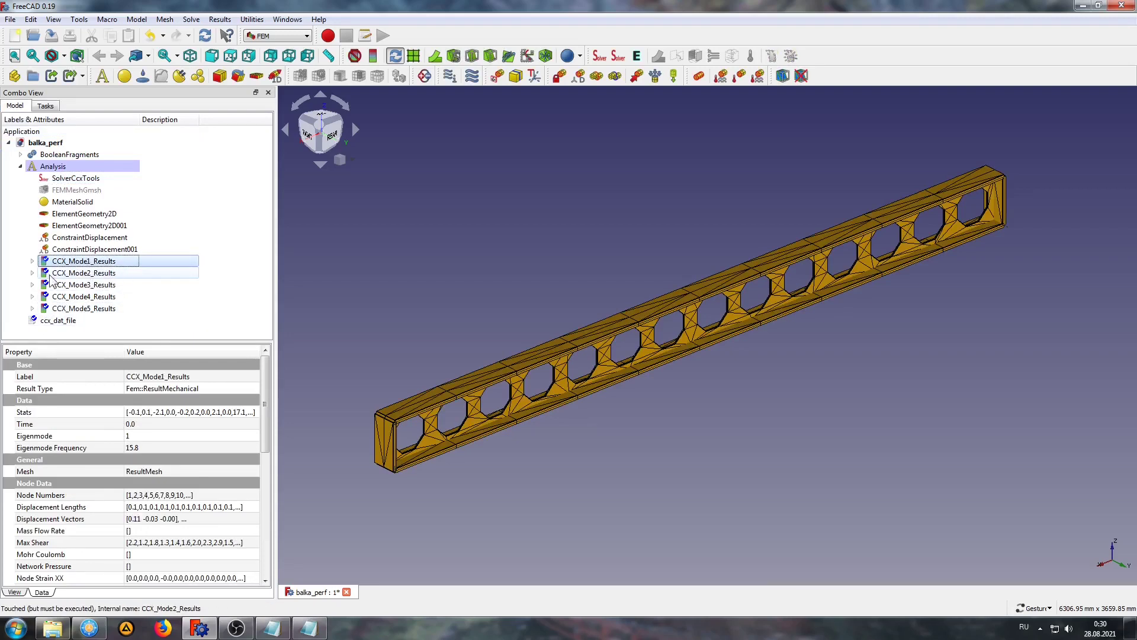
Show Mode 1 as a deformed Displacement Magnitude colour map, slightly exaggerated
{"action": "left_click", "coordinate": [32, 261]}
{"action": "left_click", "coordinate": [81, 274]}
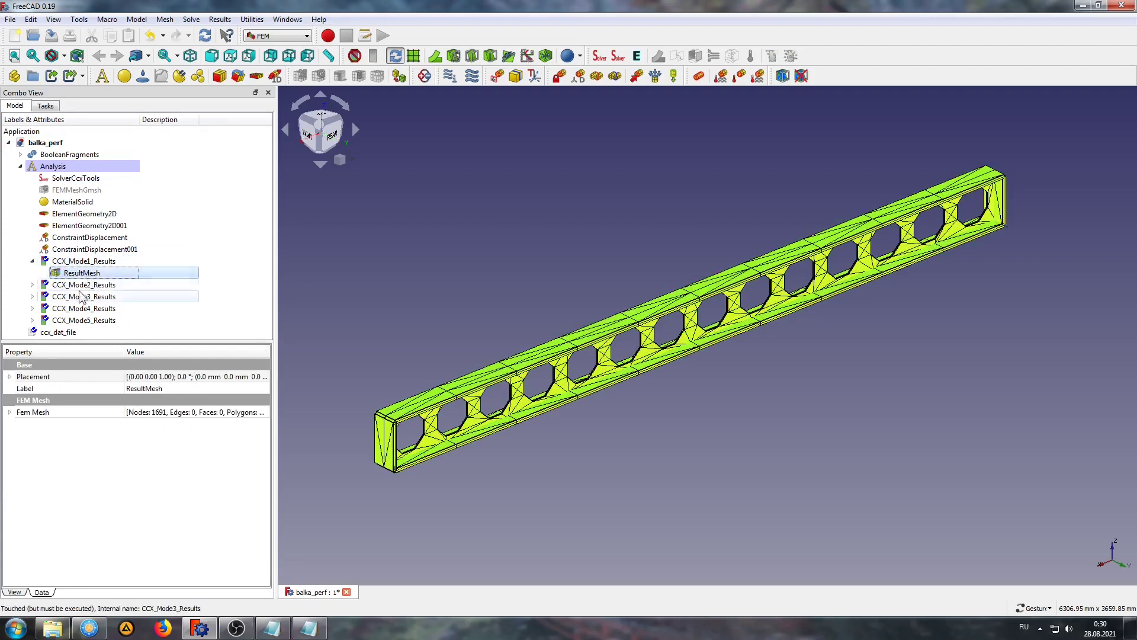
{"action": "double_click", "coordinate": [70, 260]}
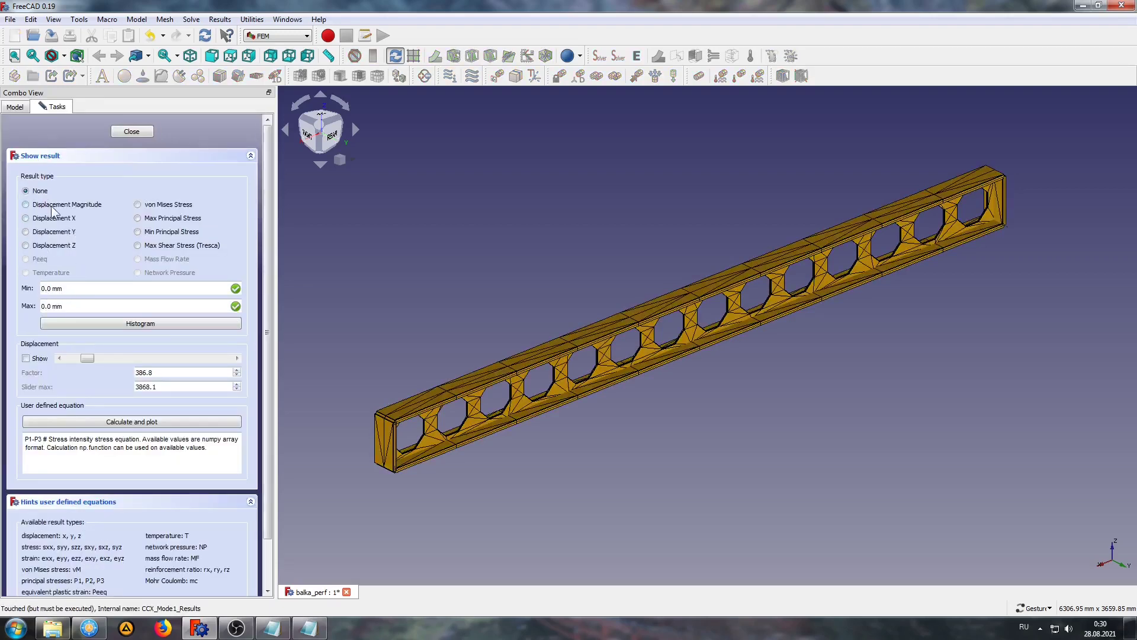
{"action": "left_click", "coordinate": [25, 205]}
{"action": "left_click", "coordinate": [26, 358]}
{"action": "left_click_drag", "start_coordinate": [91, 359], "coordinate": [97, 359]}
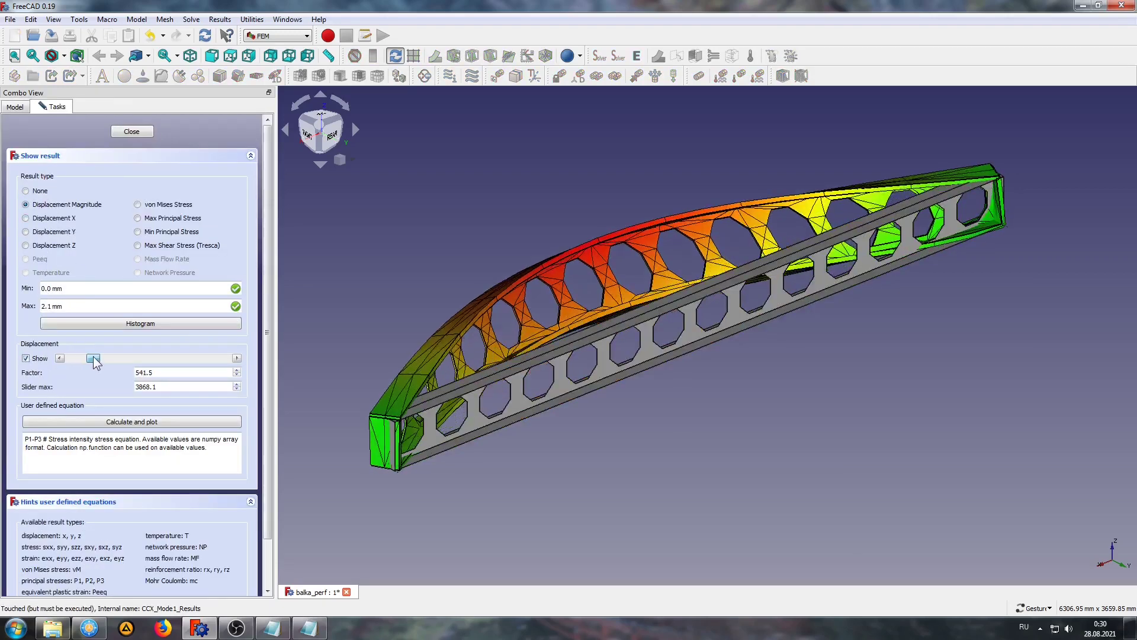
{"action": "mouse_move", "coordinate": [480, 270]}
{"action": "left_mouse_down"}
{"action": "mouse_move", "coordinate": [506, 304]}
{"action": "mouse_move", "coordinate": [110, 137]}
{"action": "left_mouse_up"}
Show Mode 2 as a deformed Displacement Magnitude colour map with a larger scale factor
{"action": "left_click", "coordinate": [110, 136]}
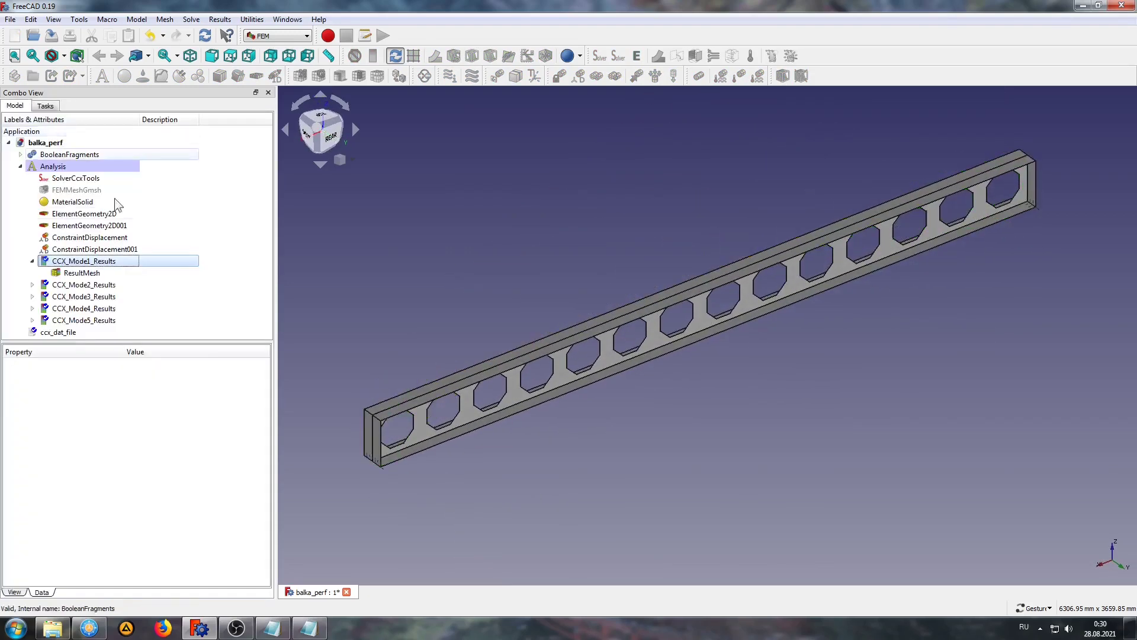
{"action": "left_click", "coordinate": [118, 259]}
{"action": "double_click", "coordinate": [77, 284]}
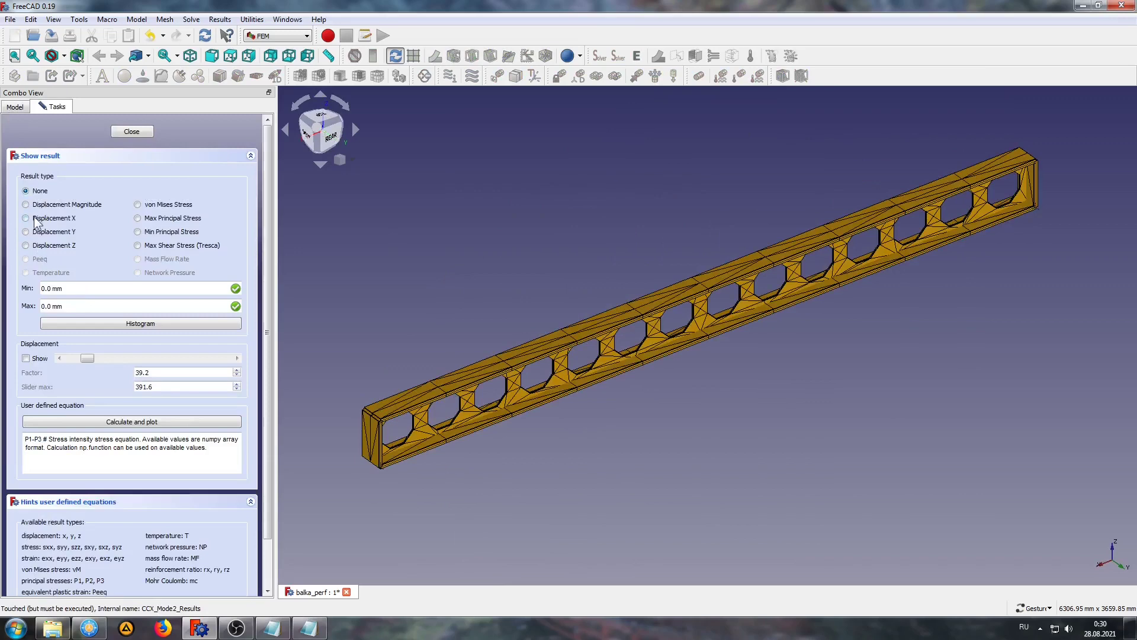
{"action": "left_click", "coordinate": [25, 204]}
{"action": "left_click", "coordinate": [25, 359]}
{"action": "left_click_drag", "start_coordinate": [87, 358], "coordinate": [142, 359]}
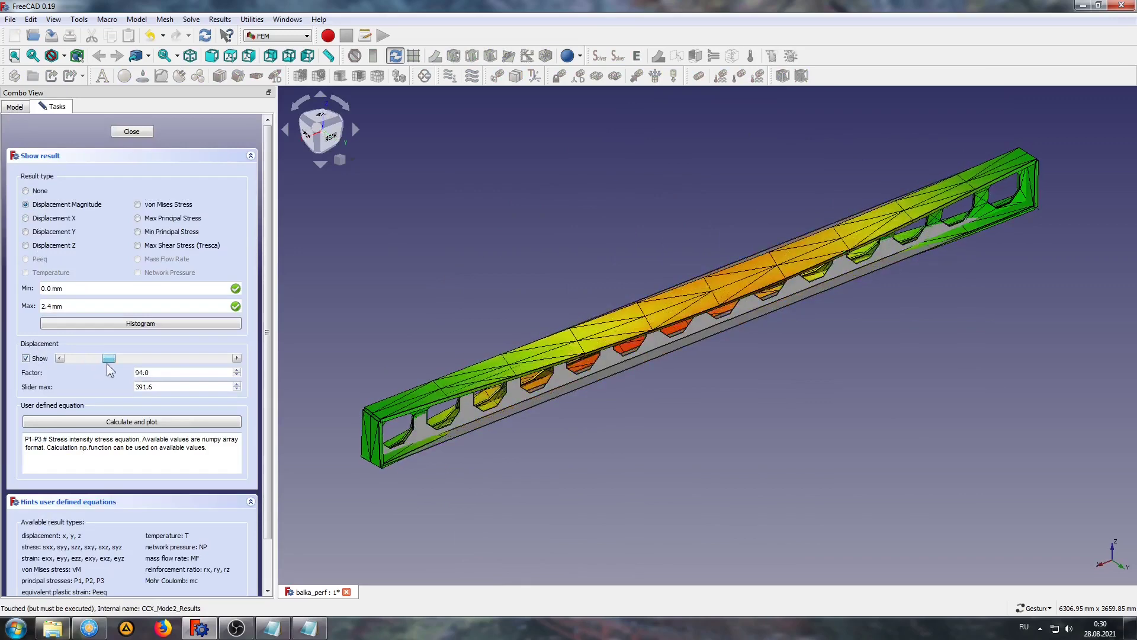
{"action": "mouse_move", "coordinate": [681, 355]}
{"action": "left_mouse_down"}
{"action": "mouse_move", "coordinate": [579, 345]}
{"action": "mouse_move", "coordinate": [724, 375]}
{"action": "mouse_move", "coordinate": [802, 427]}
{"action": "mouse_move", "coordinate": [562, 325]}
{"action": "mouse_move", "coordinate": [331, 196]}
{"action": "left_mouse_up"}
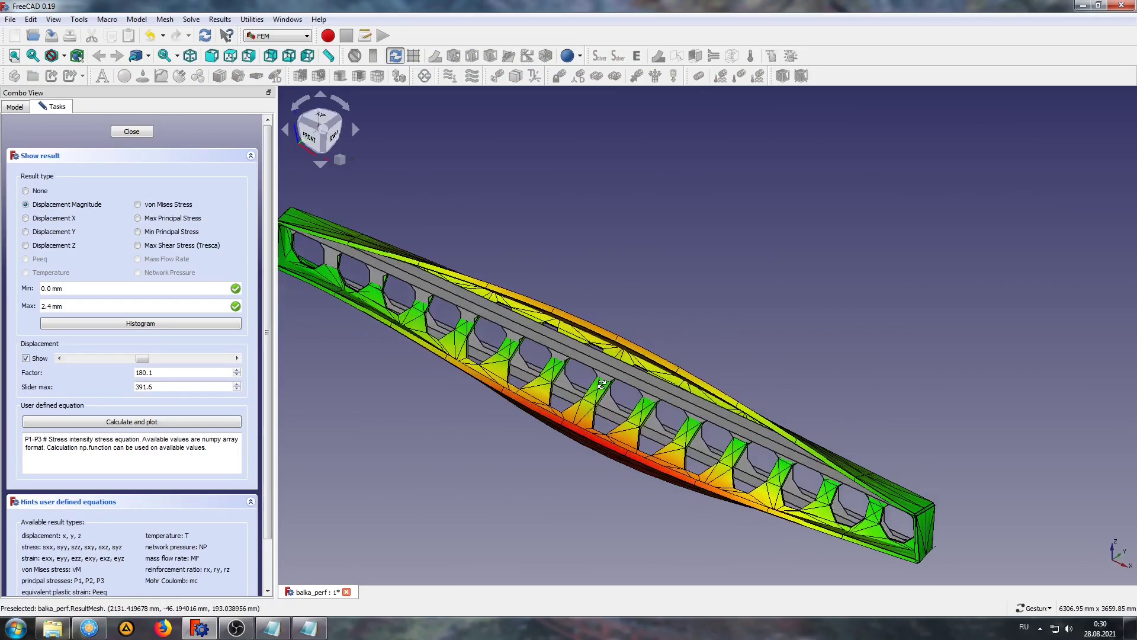
{"action": "left_click", "coordinate": [140, 130]}
{"action": "left_click", "coordinate": [95, 285]}
View Mode 3 as an exaggerated, deformed Displacement Magnitude colour map
{"action": "double_click", "coordinate": [101, 297]}
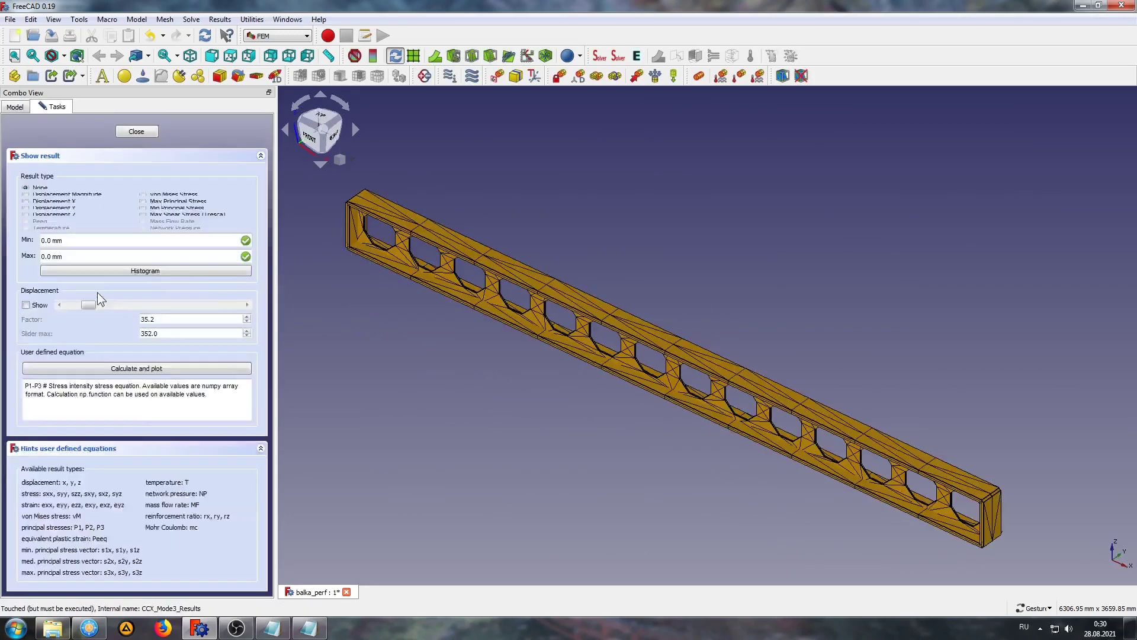
{"action": "left_click", "coordinate": [26, 358]}
{"action": "left_click_drag", "start_coordinate": [87, 358], "coordinate": [134, 358]}
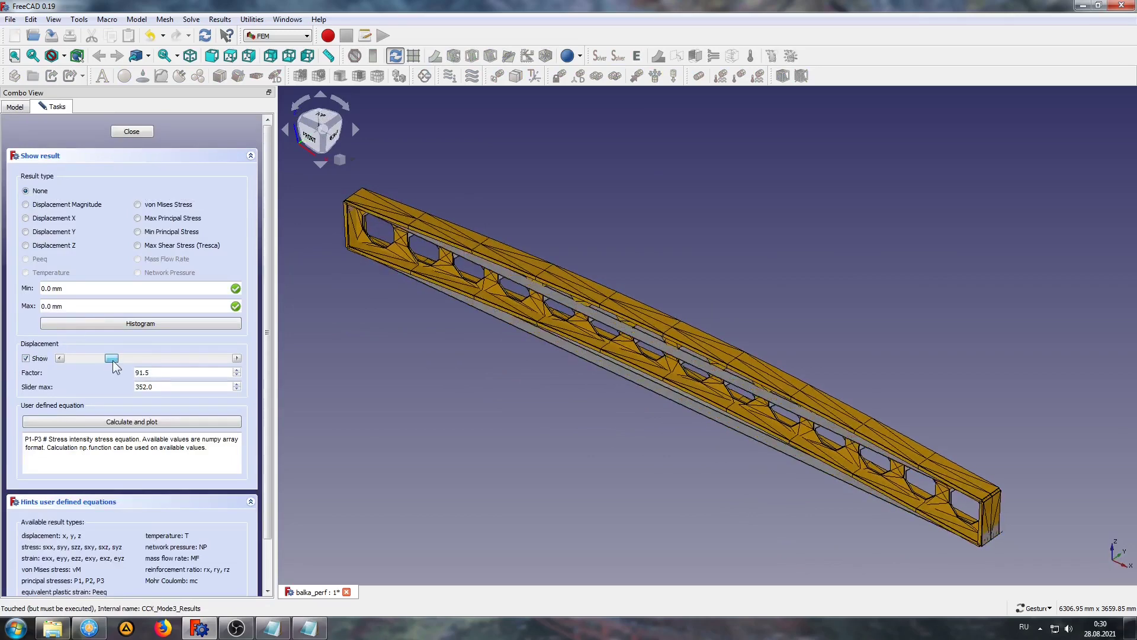
{"action": "left_click", "coordinate": [50, 205]}
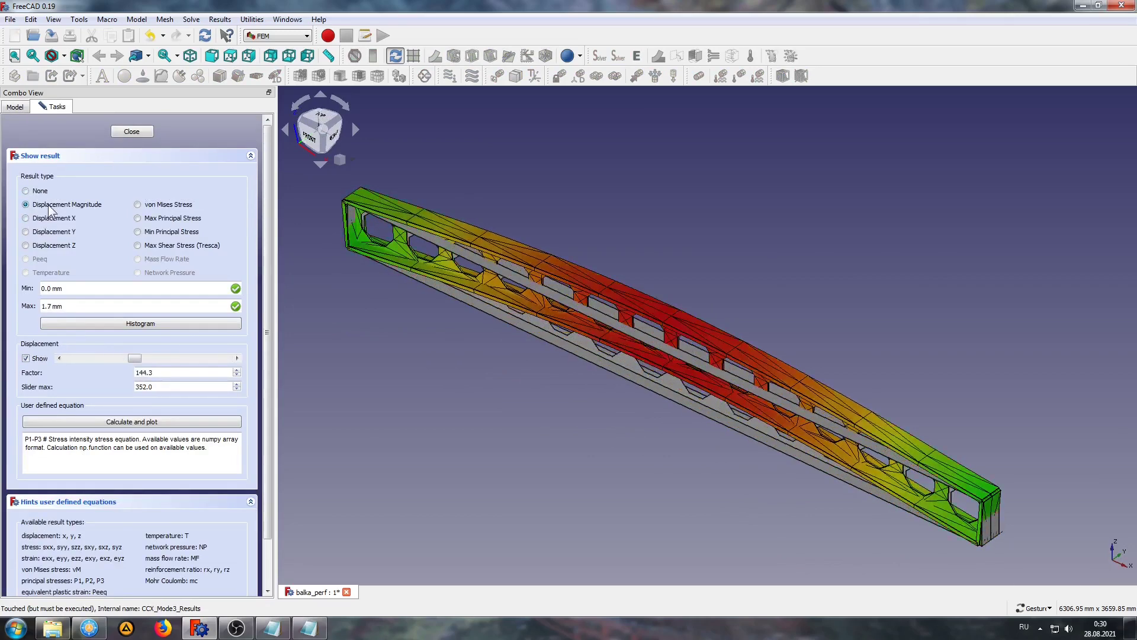
{"action": "left_click_drag", "start_coordinate": [622, 308], "coordinate": [580, 359]}
{"action": "key", "text": "0"}
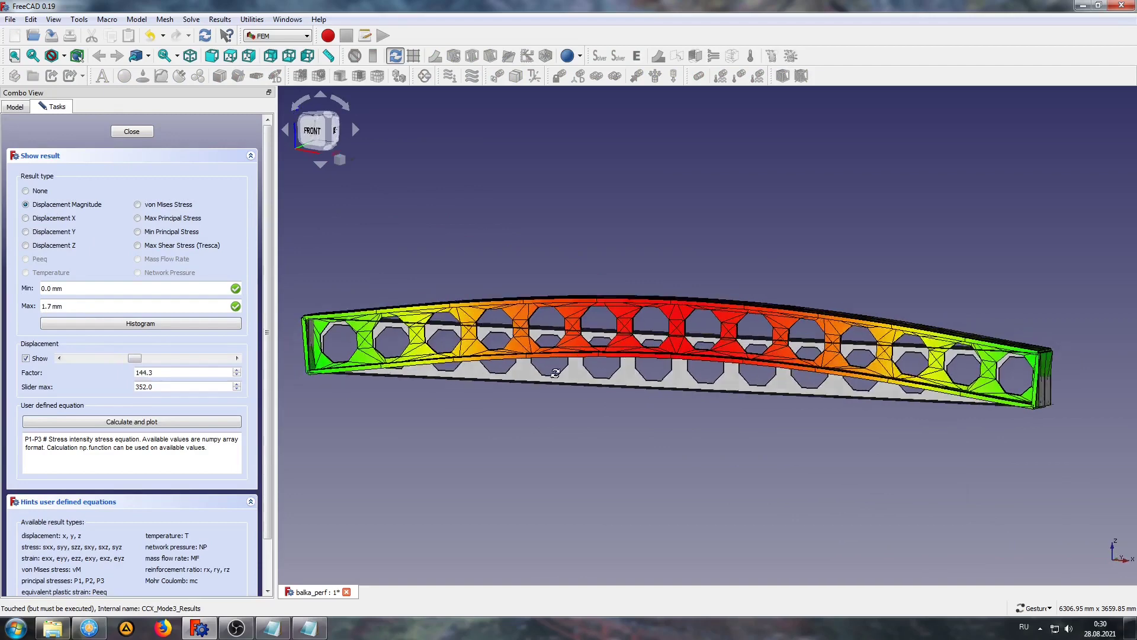
{"action": "left_click", "coordinate": [131, 131]}
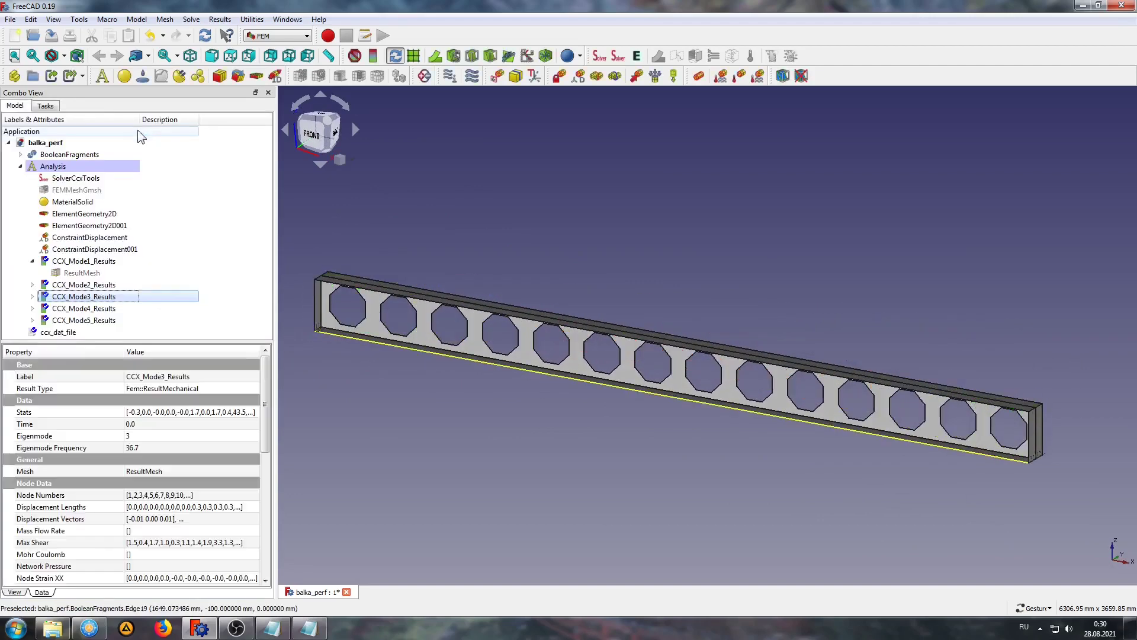
View Mode 4 deformed and coloured by displacement magnitude at maximum scale factor
{"action": "double_click", "coordinate": [84, 308]}
{"action": "left_click", "coordinate": [26, 358]}
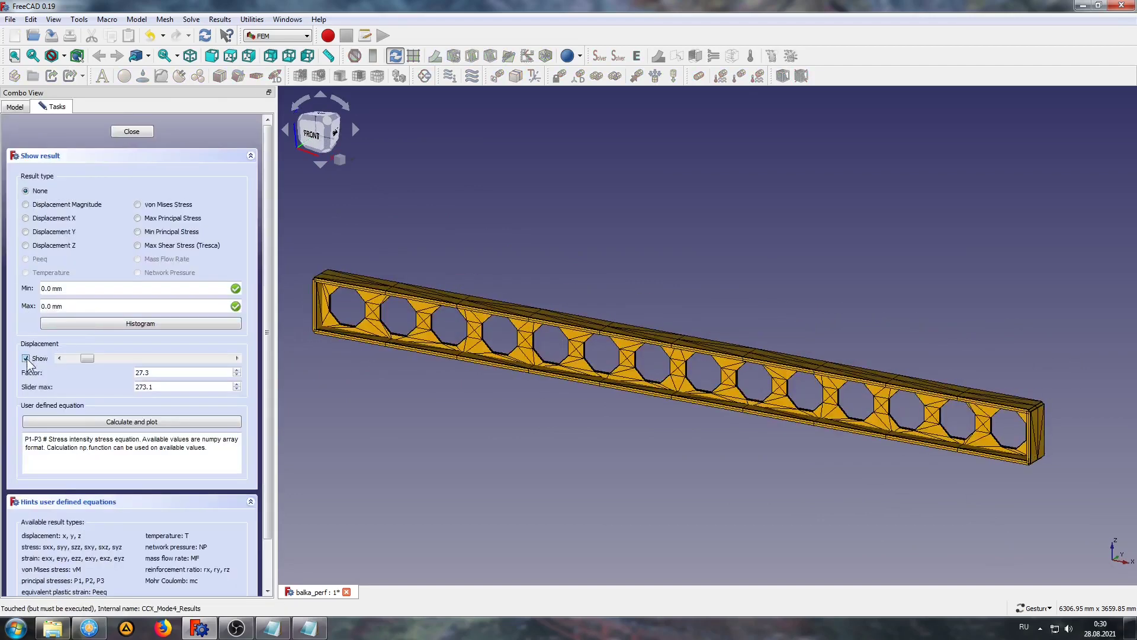
{"action": "left_click", "coordinate": [56, 205]}
{"action": "left_click_drag", "start_coordinate": [87, 358], "coordinate": [224, 358]}
{"action": "mouse_move", "coordinate": [593, 267]}
{"action": "left_mouse_down"}
{"action": "mouse_move", "coordinate": [625, 331]}
{"action": "mouse_move", "coordinate": [616, 296]}
{"action": "left_mouse_up"}
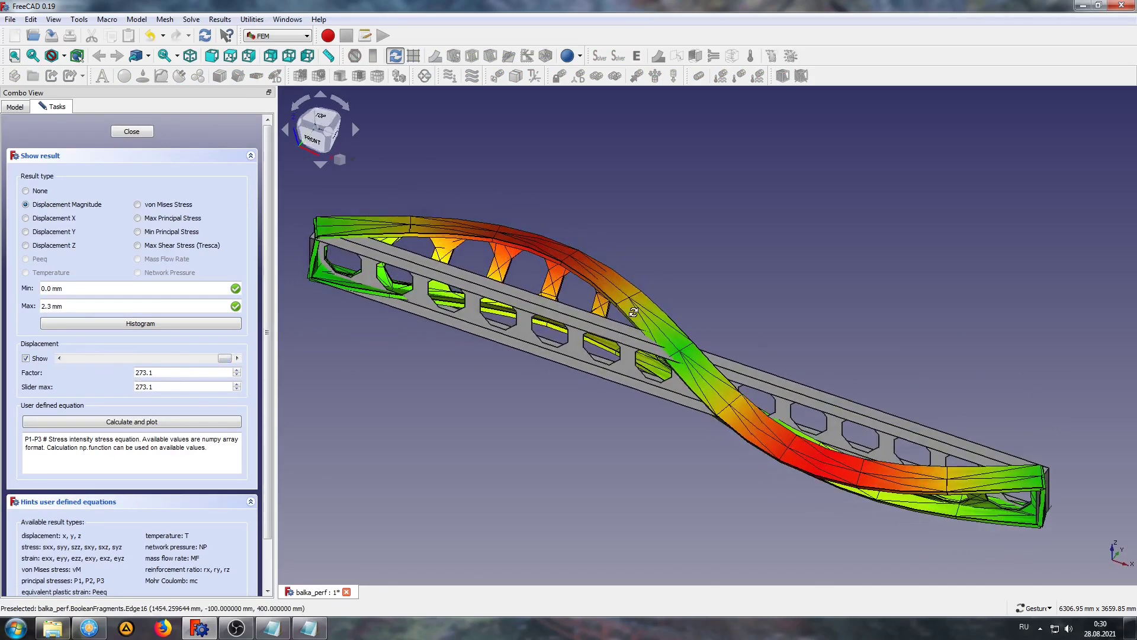
{"action": "left_click", "coordinate": [135, 132]}
View Mode 5 as an exaggerated, deformed Displacement Magnitude colour map
{"action": "double_click", "coordinate": [148, 317]}
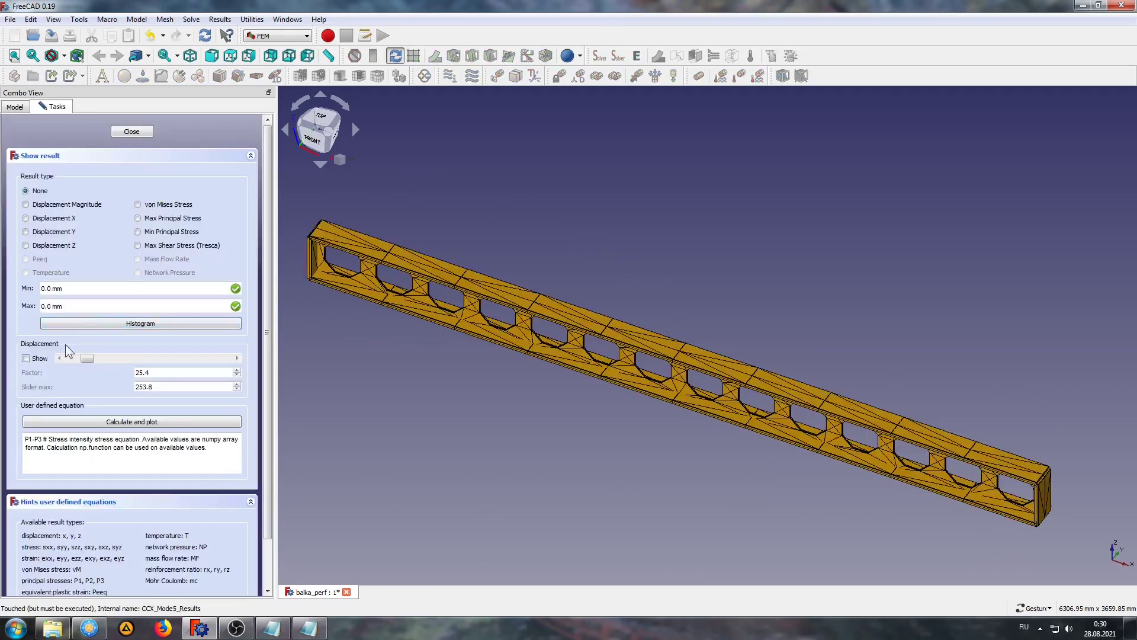
{"action": "left_click", "coordinate": [26, 358]}
{"action": "left_click_drag", "start_coordinate": [87, 358], "coordinate": [200, 373]}
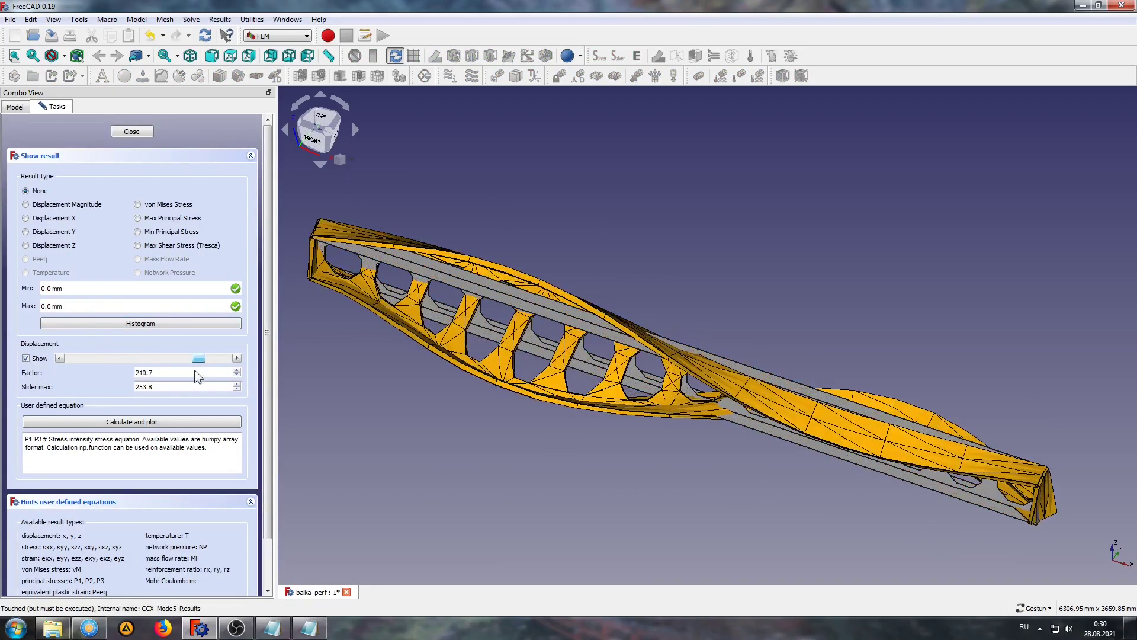
{"action": "left_click", "coordinate": [63, 204]}
{"action": "key", "text": "1"}
{"action": "mouse_move", "coordinate": [594, 298]}
{"action": "left_mouse_down"}
{"action": "mouse_move", "coordinate": [581, 356]}
{"action": "mouse_move", "coordinate": [556, 332]}
{"action": "left_mouse_up"}
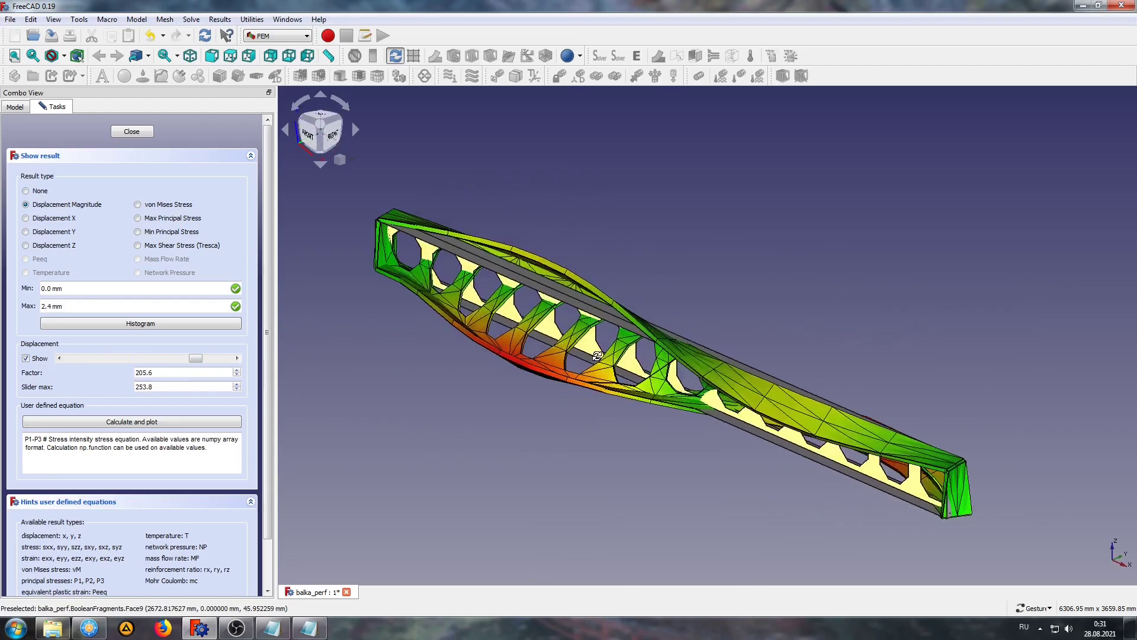
{"action": "left_click", "coordinate": [132, 131]}
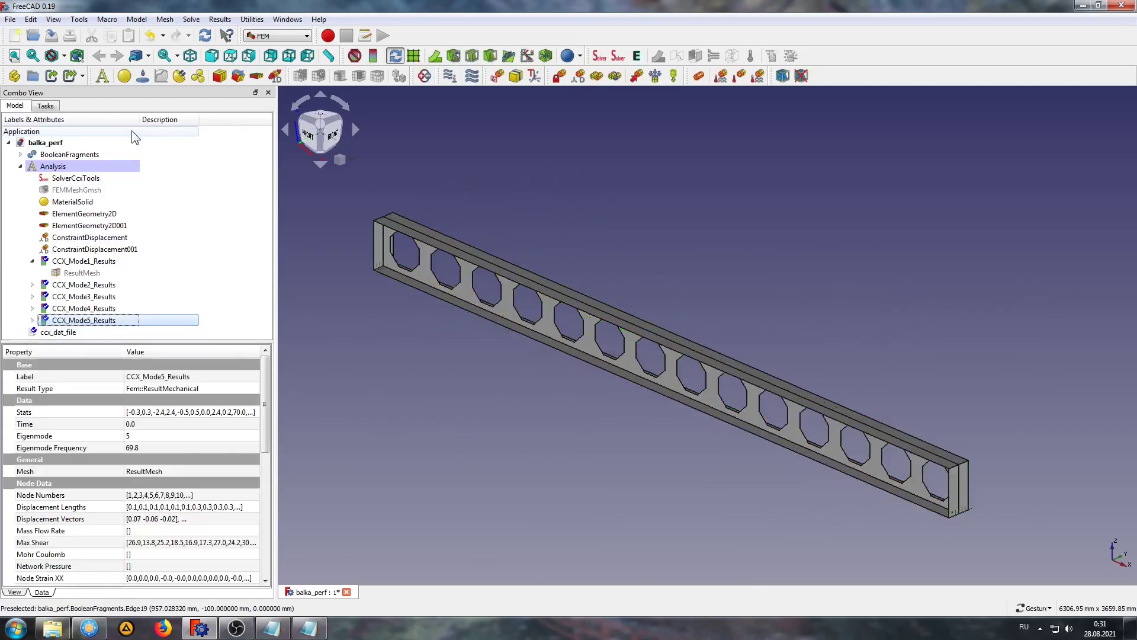
{"action": "left_click", "coordinate": [31, 262]}
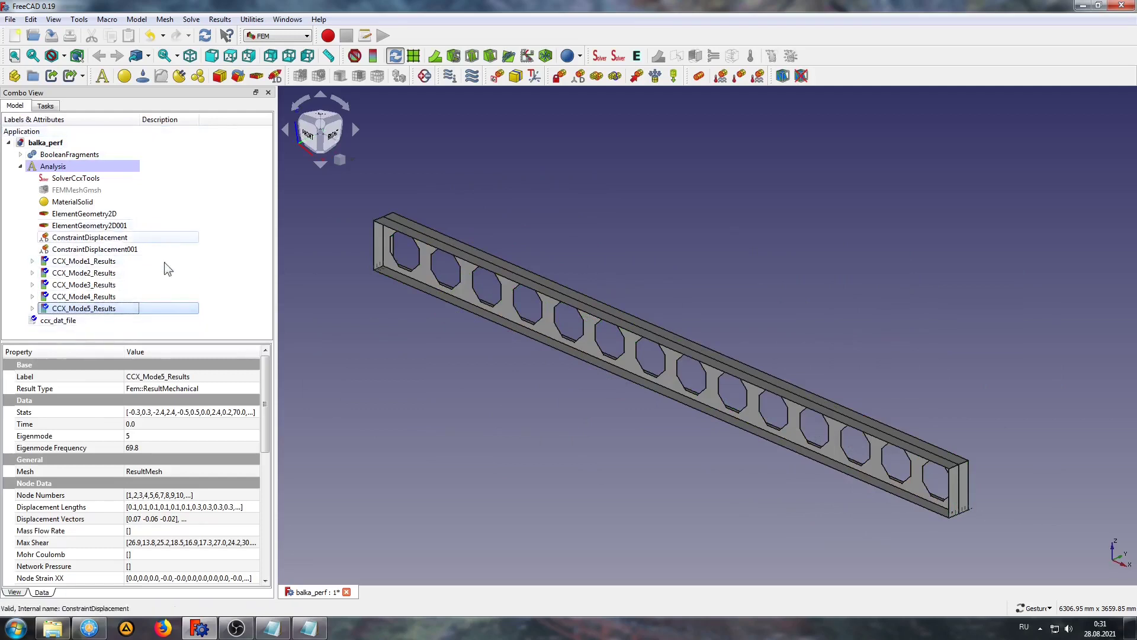
{"action": "left_click", "coordinate": [49, 323]}
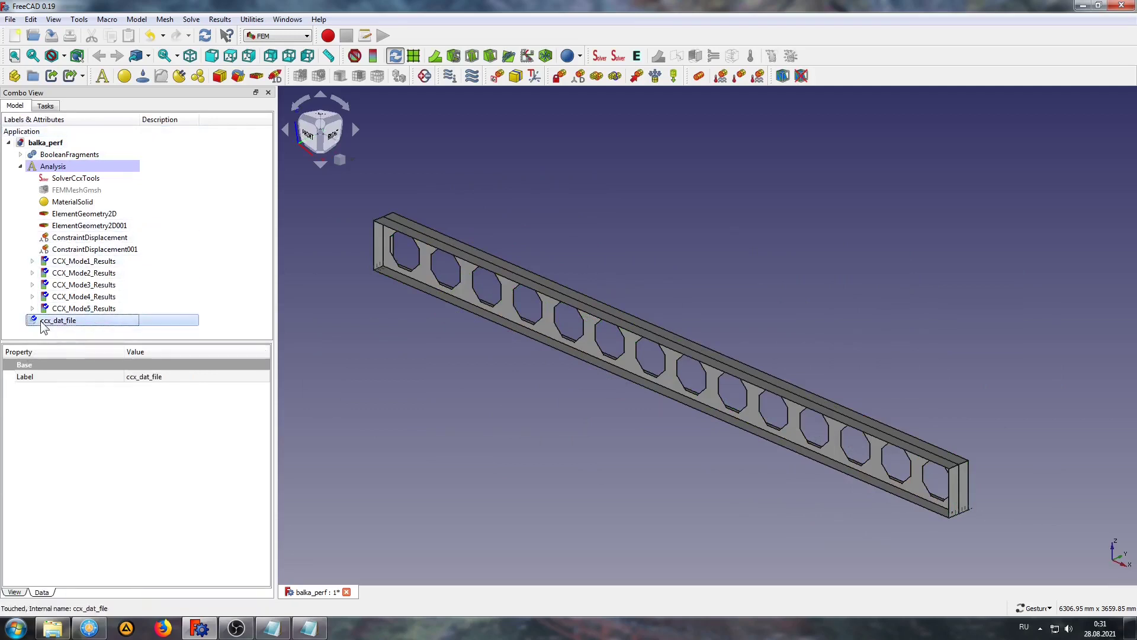
{"action": "double_click", "coordinate": [48, 321]}
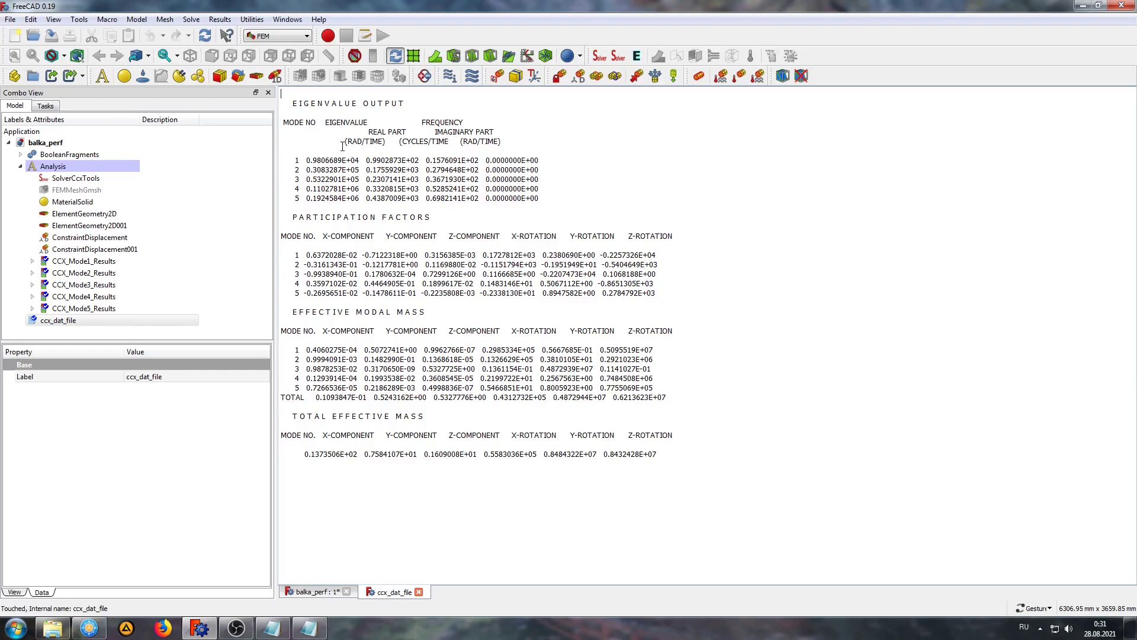
{"action": "left_click_drag", "start_coordinate": [300, 161], "coordinate": [479, 159]}
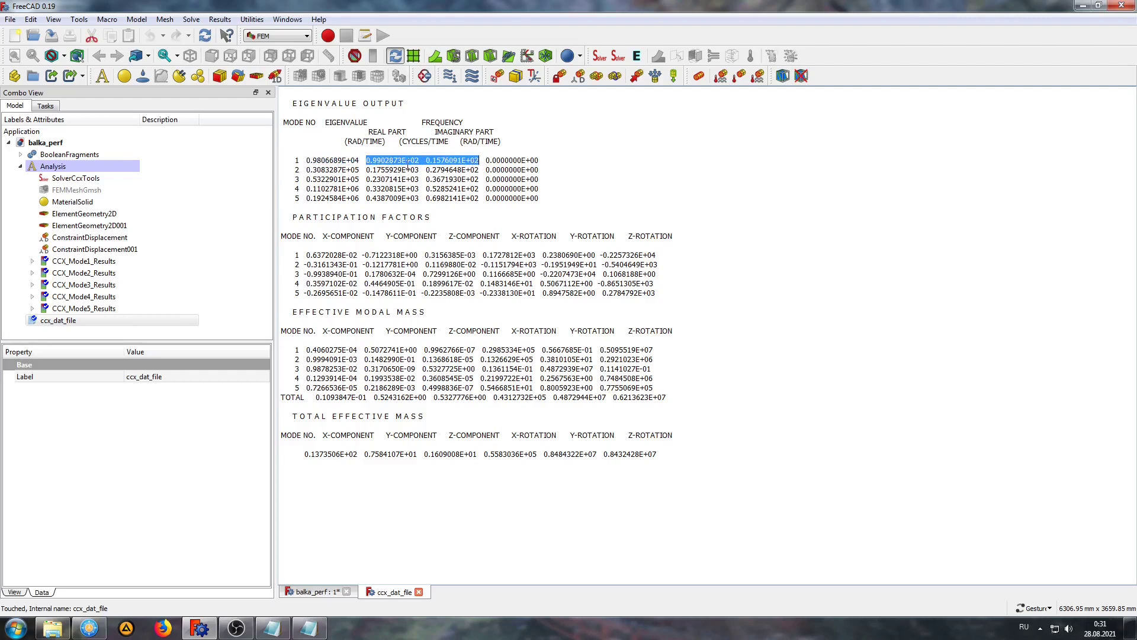
{"action": "left_click", "coordinate": [369, 160]}
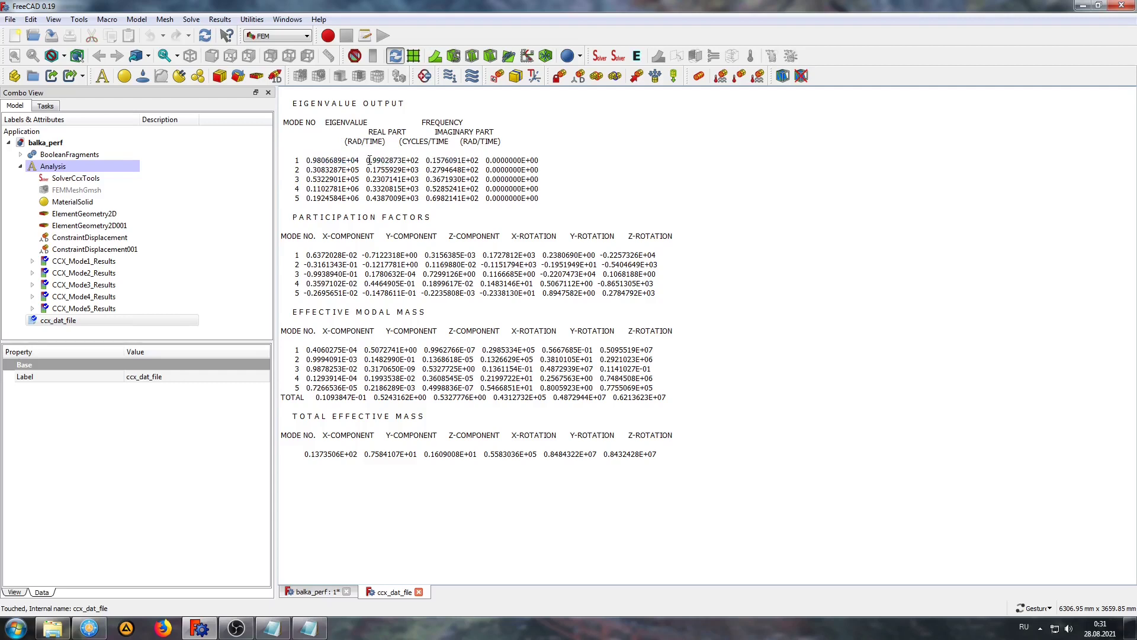
{"action": "left_click_drag", "start_coordinate": [366, 160], "coordinate": [481, 160]}
{"action": "left_click_drag", "start_coordinate": [290, 217], "coordinate": [440, 220]}
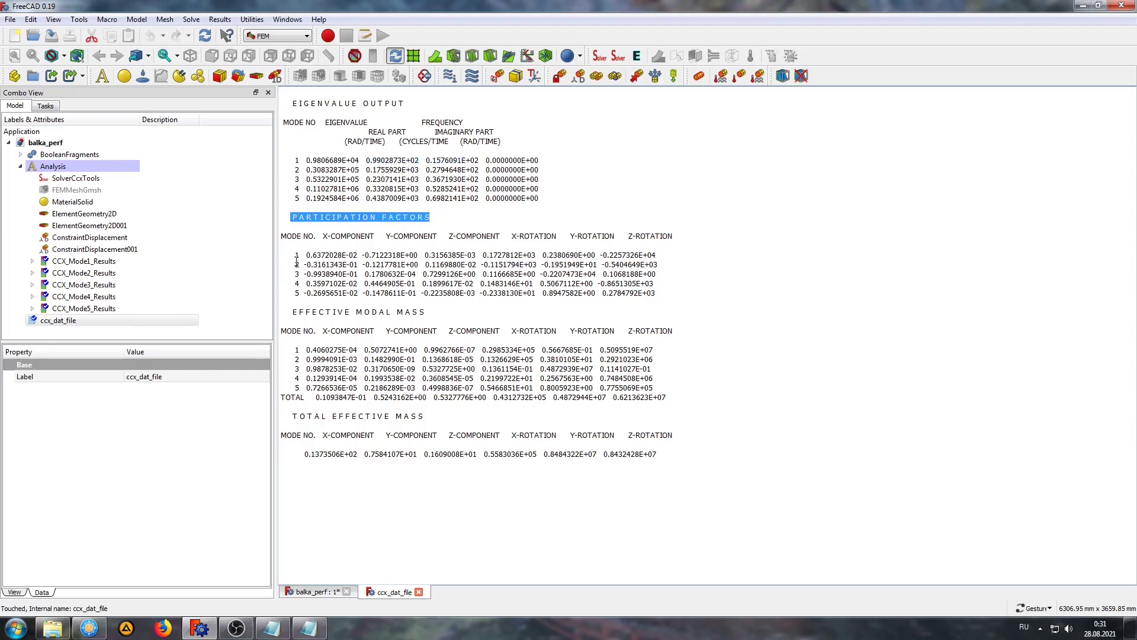
{"action": "left_click_drag", "start_coordinate": [295, 254], "coordinate": [614, 309]}
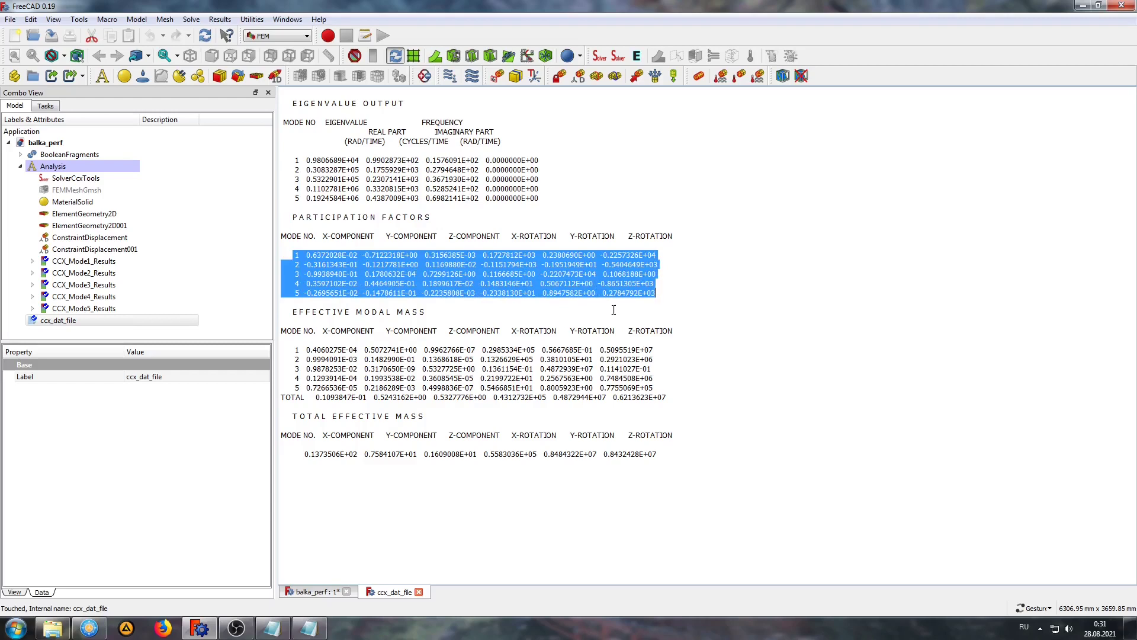
{"action": "left_click", "coordinate": [396, 356]}
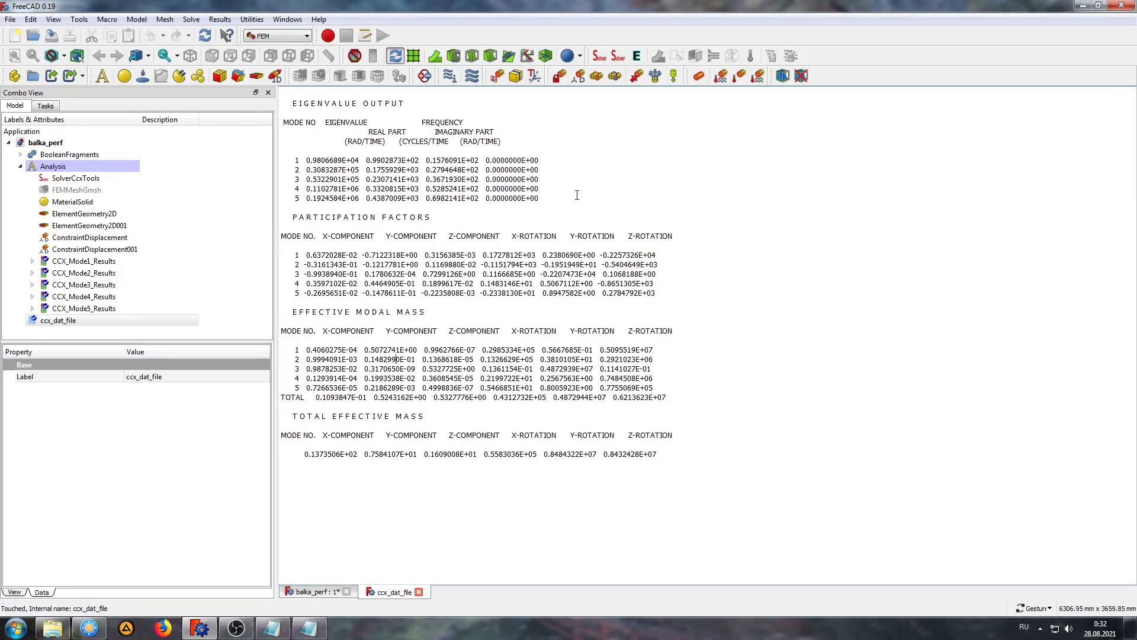
Close the solver output, purge the five mode results, and add a ConstraintSelfWeight
{"action": "left_click", "coordinate": [418, 592]}
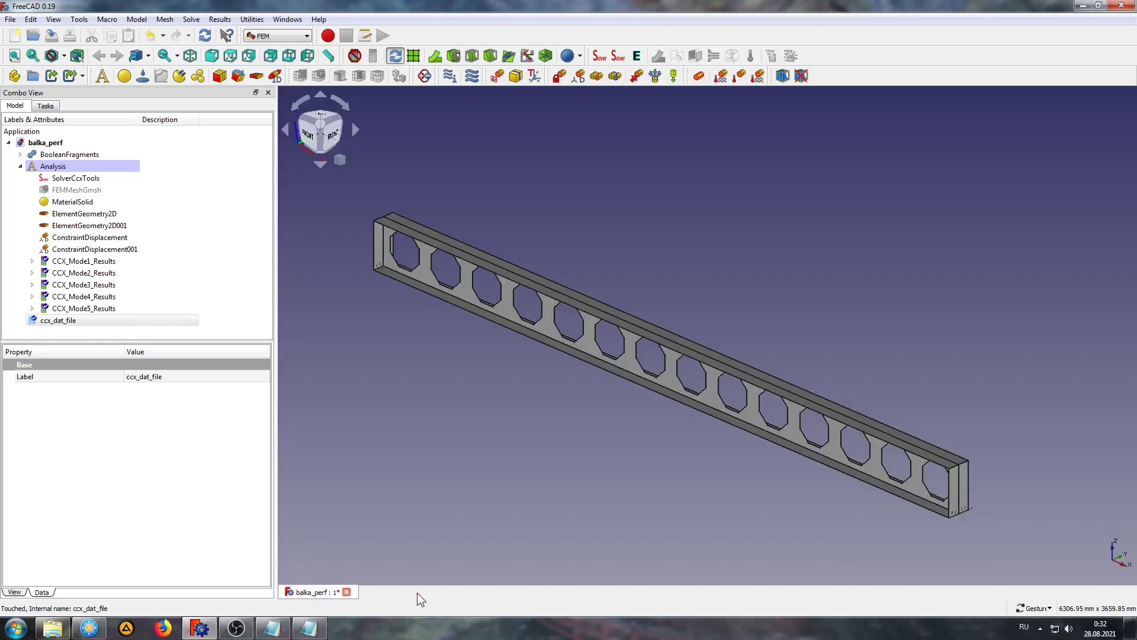
{"action": "left_click", "coordinate": [75, 169]}
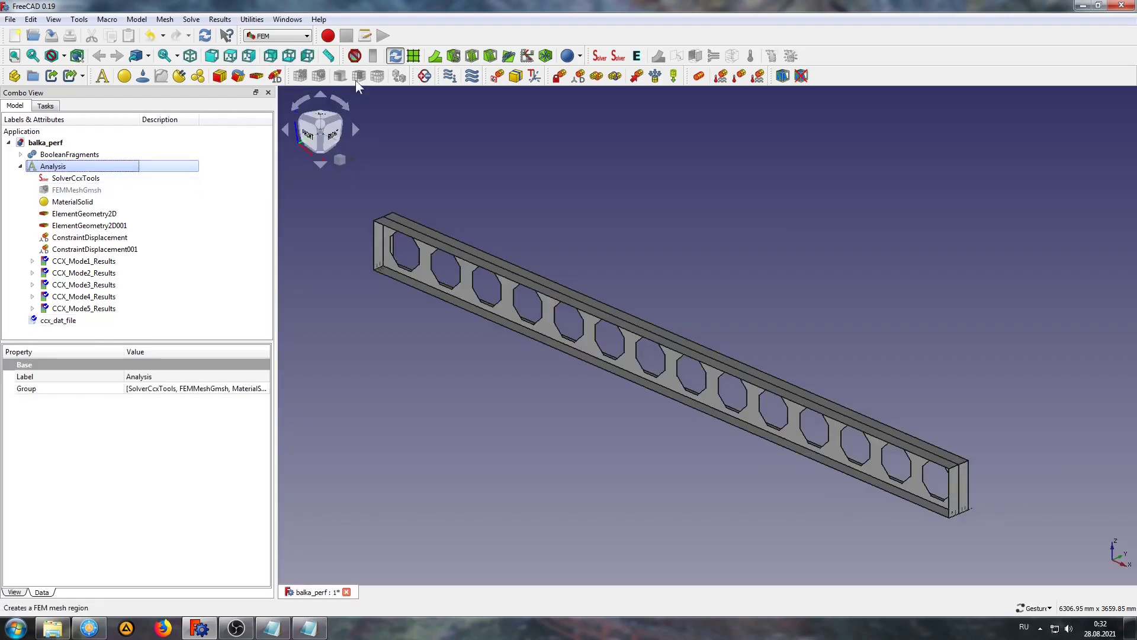
{"action": "left_click", "coordinate": [354, 56]}
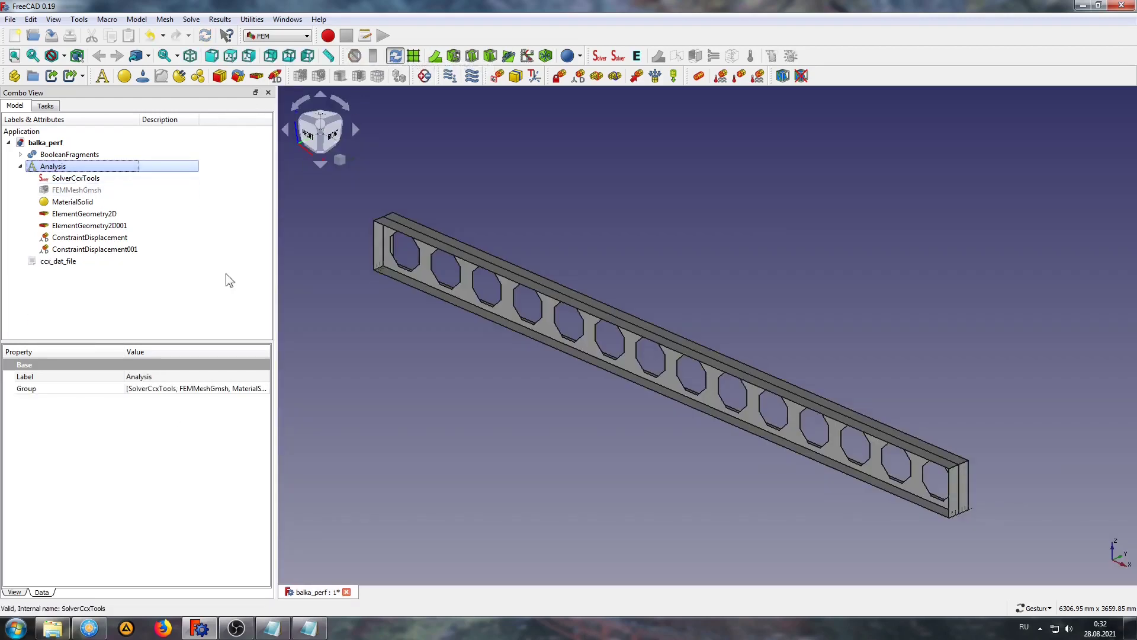
{"action": "left_click", "coordinate": [203, 283]}
{"action": "left_click_drag", "start_coordinate": [503, 372], "coordinate": [510, 394]}
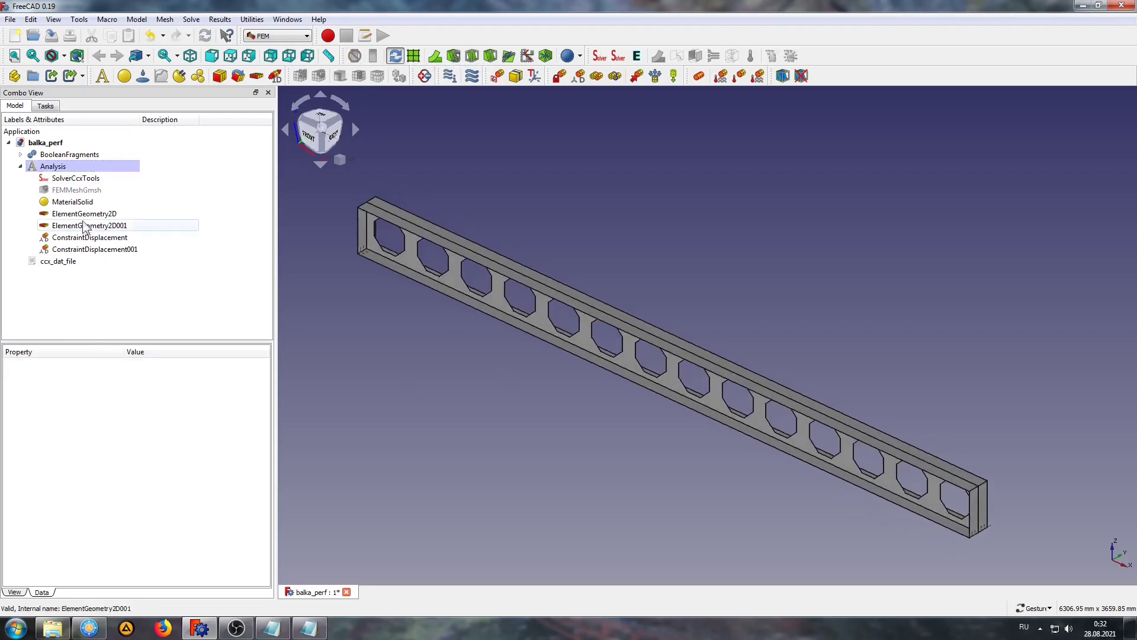
{"action": "left_click", "coordinate": [76, 180]}
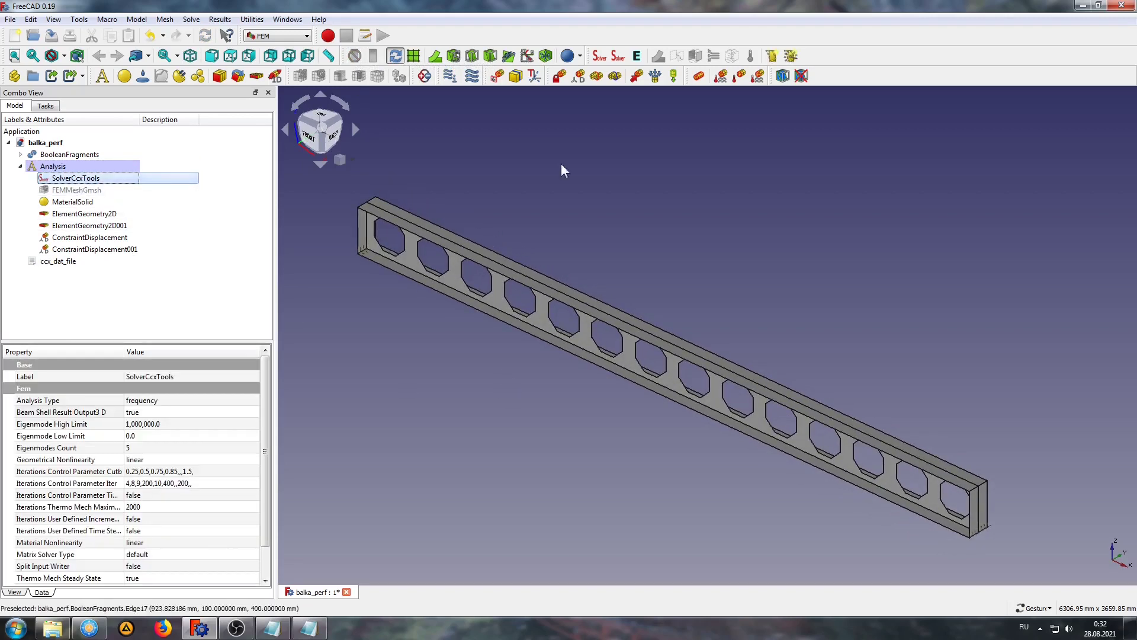
{"action": "left_click", "coordinate": [674, 76]}
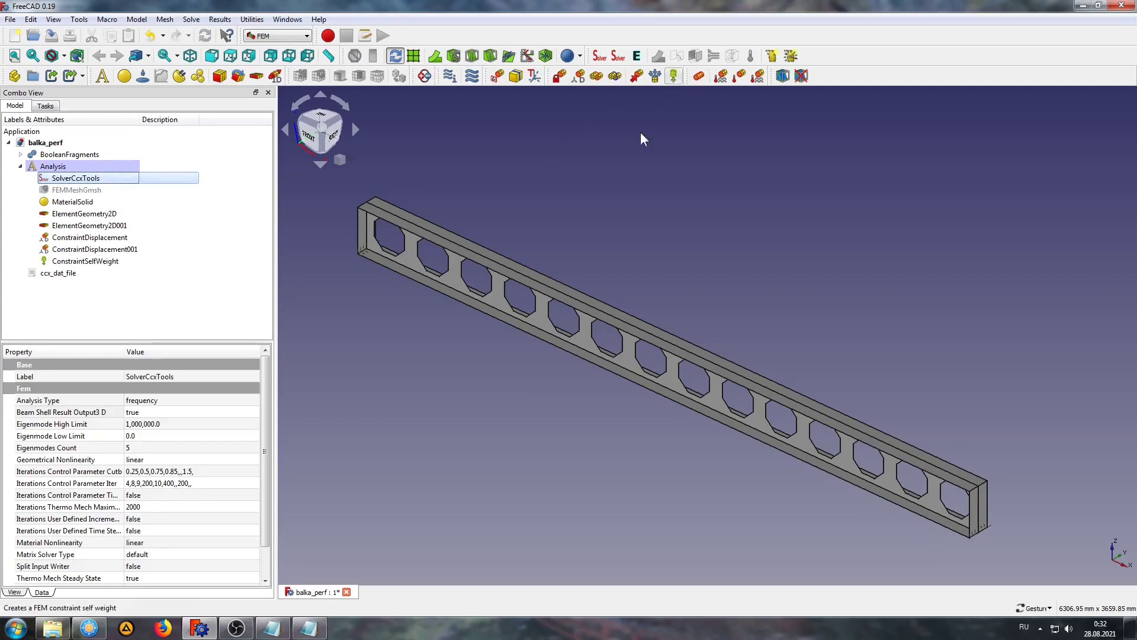
Load the beam's top faces Face5 and Face6 with an 18000 N force, reversed to point downward
{"action": "left_click", "coordinate": [637, 76]}
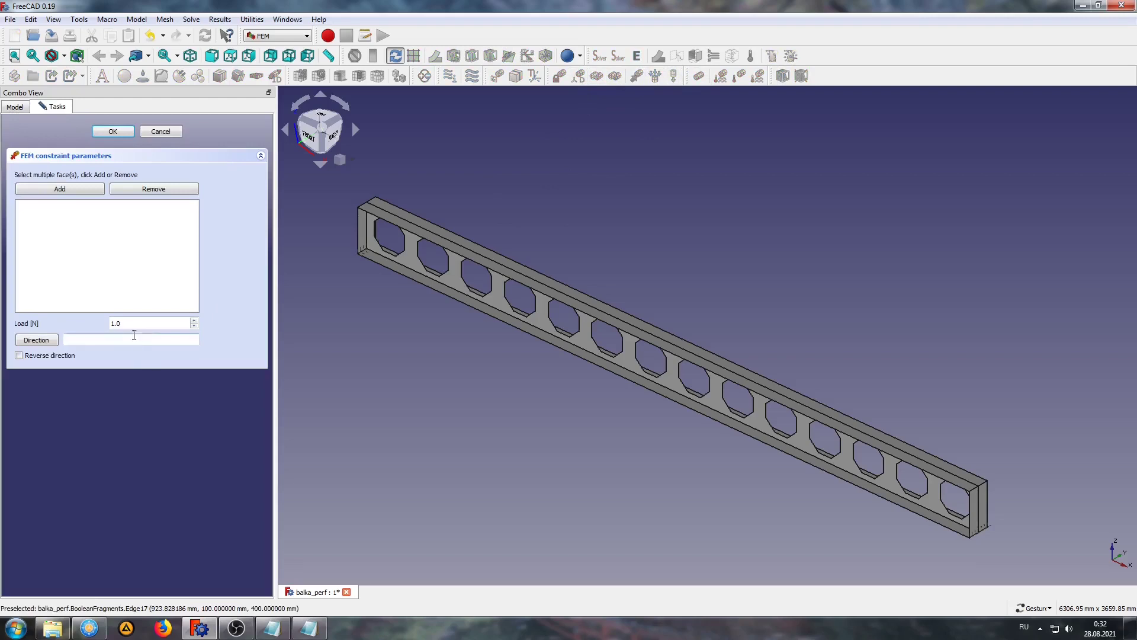
{"action": "left_click", "coordinate": [113, 324]}
{"action": "type", "text": "8000"}
{"action": "left_click", "coordinate": [421, 221]}
{"action": "left_click", "coordinate": [61, 189]}
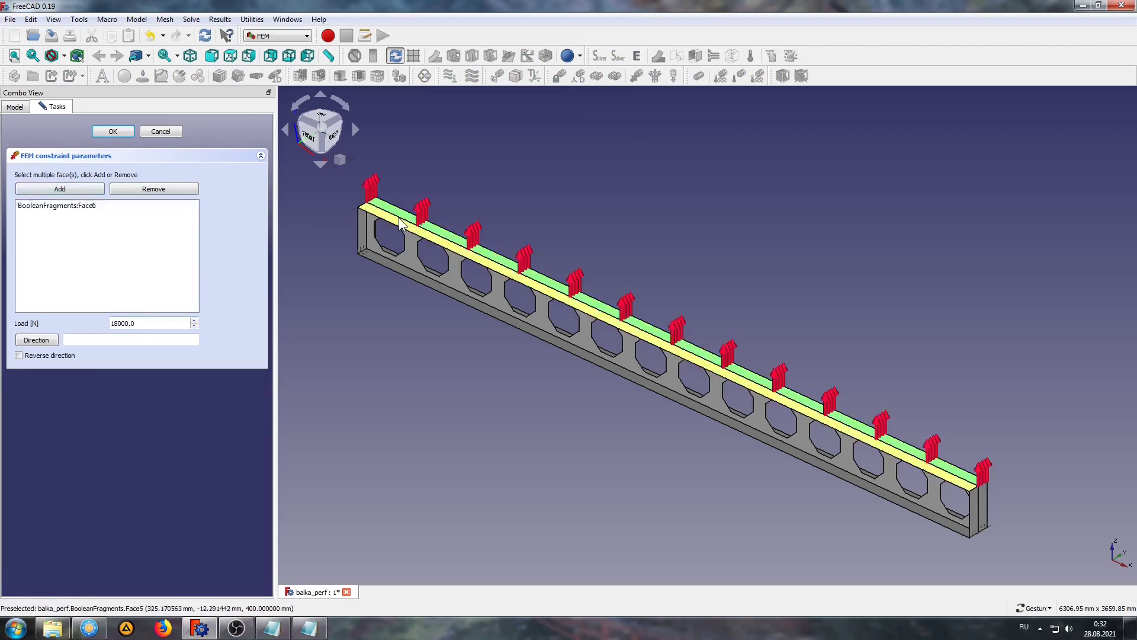
{"action": "left_click", "coordinate": [55, 194]}
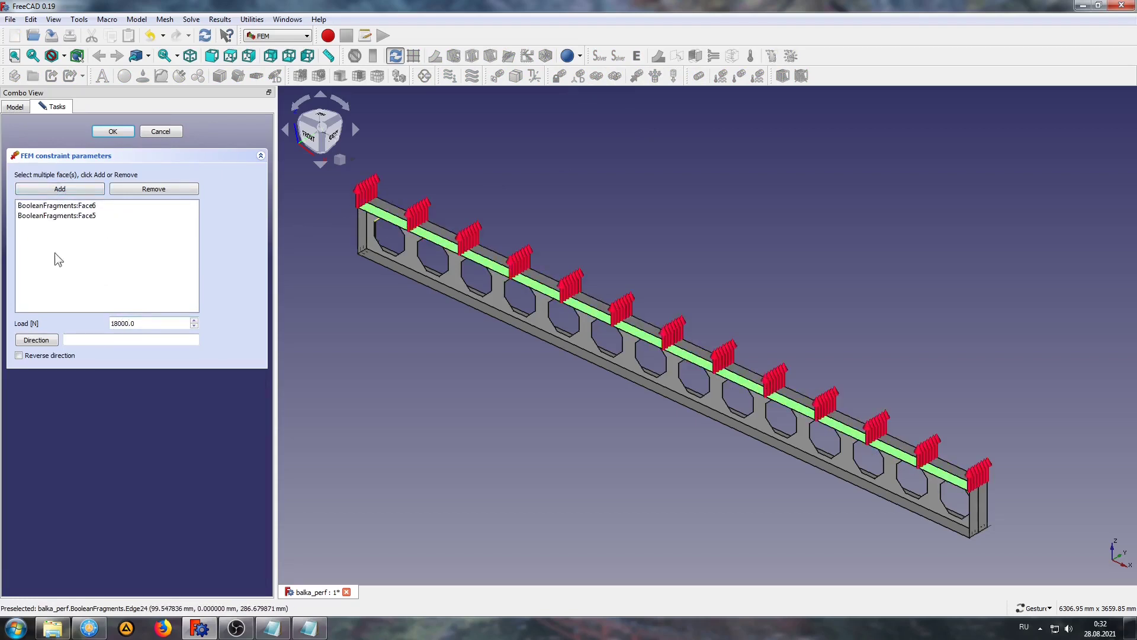
{"action": "left_click", "coordinate": [43, 358]}
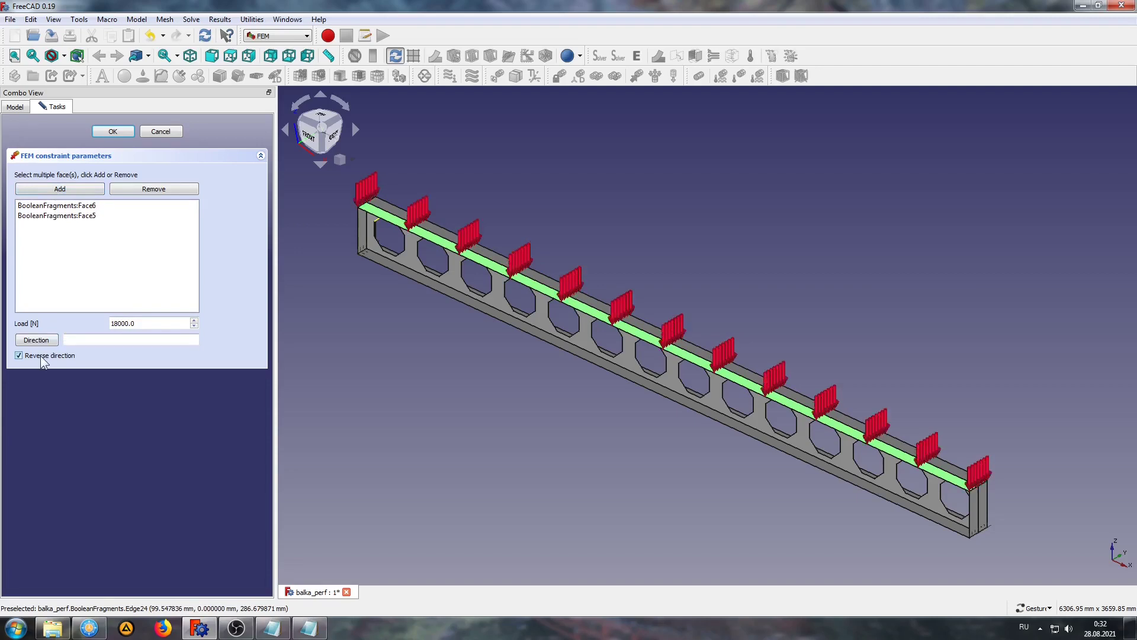
{"action": "left_click", "coordinate": [112, 133]}
Set the CalculiX solver to a Static analysis and write the .inp input file
{"action": "left_click_drag", "start_coordinate": [539, 456], "coordinate": [527, 448]}
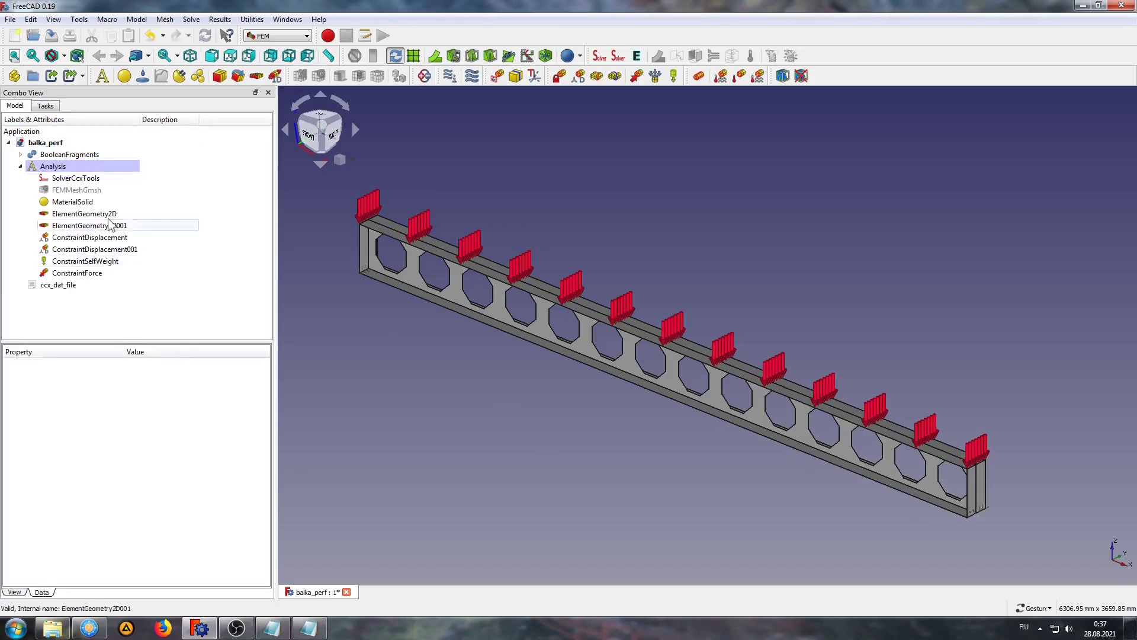
{"action": "double_click", "coordinate": [76, 178]}
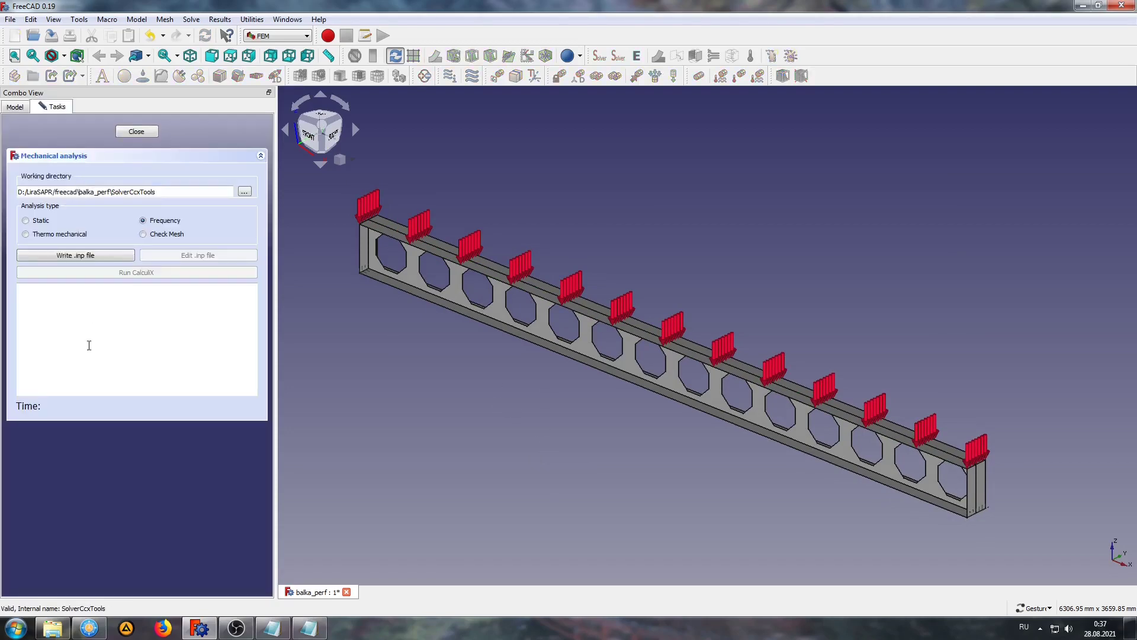
{"action": "left_click", "coordinate": [25, 221]}
{"action": "left_click", "coordinate": [59, 261]}
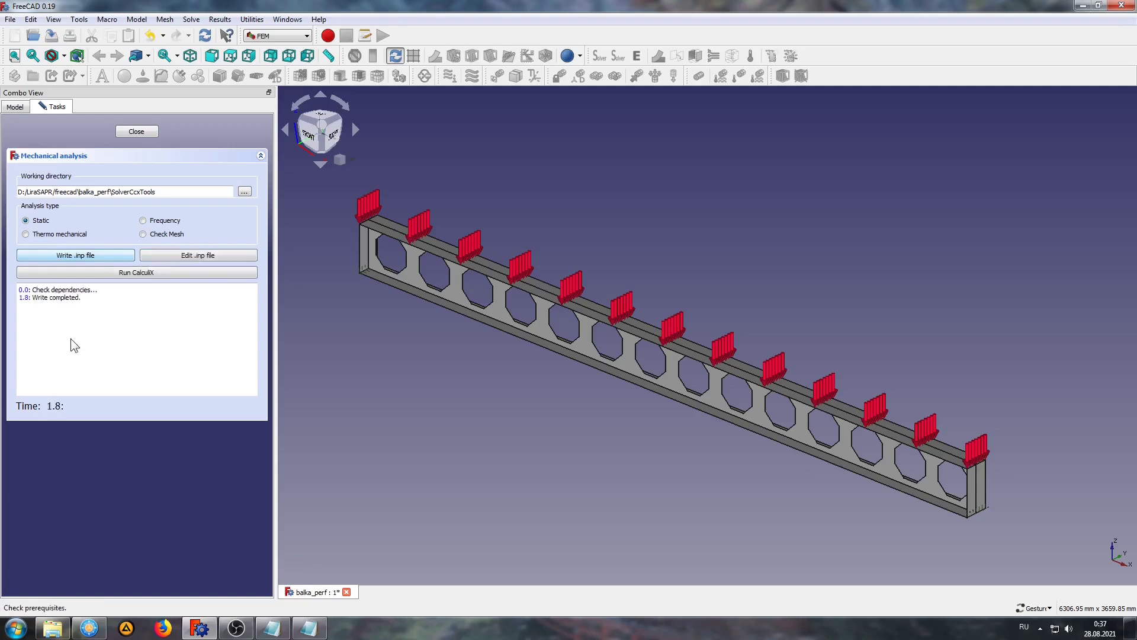
Open FEMMeshGmsh.inp in the editor and scroll through it to the end of the *END STEP line
{"action": "left_click", "coordinate": [201, 256]}
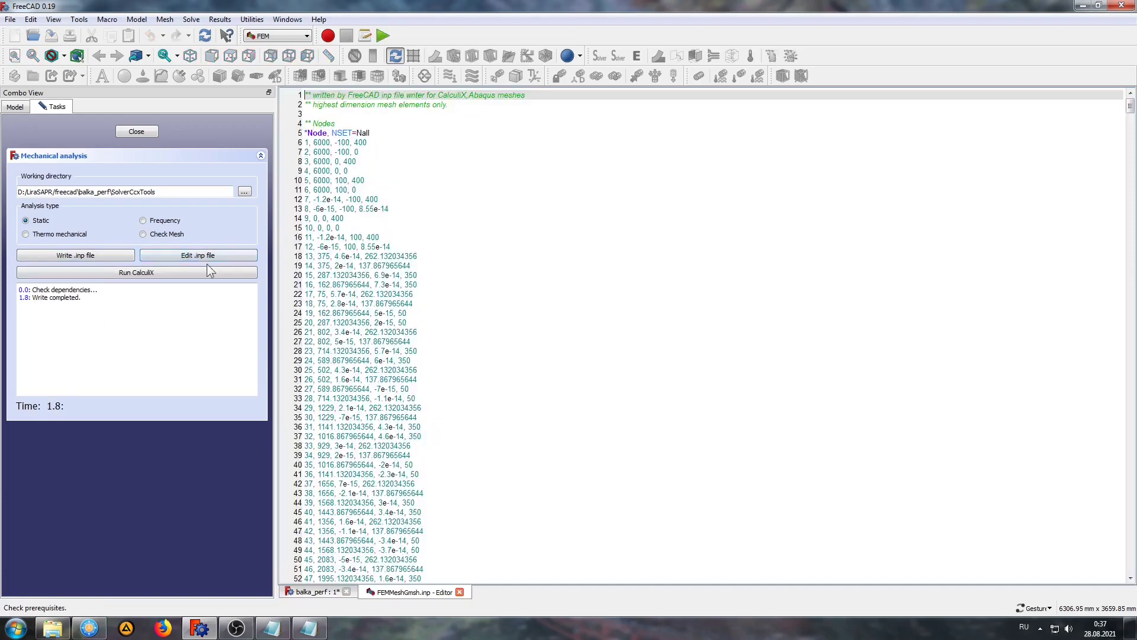
{"action": "left_click_drag", "start_coordinate": [1130, 107], "coordinate": [1124, 510]}
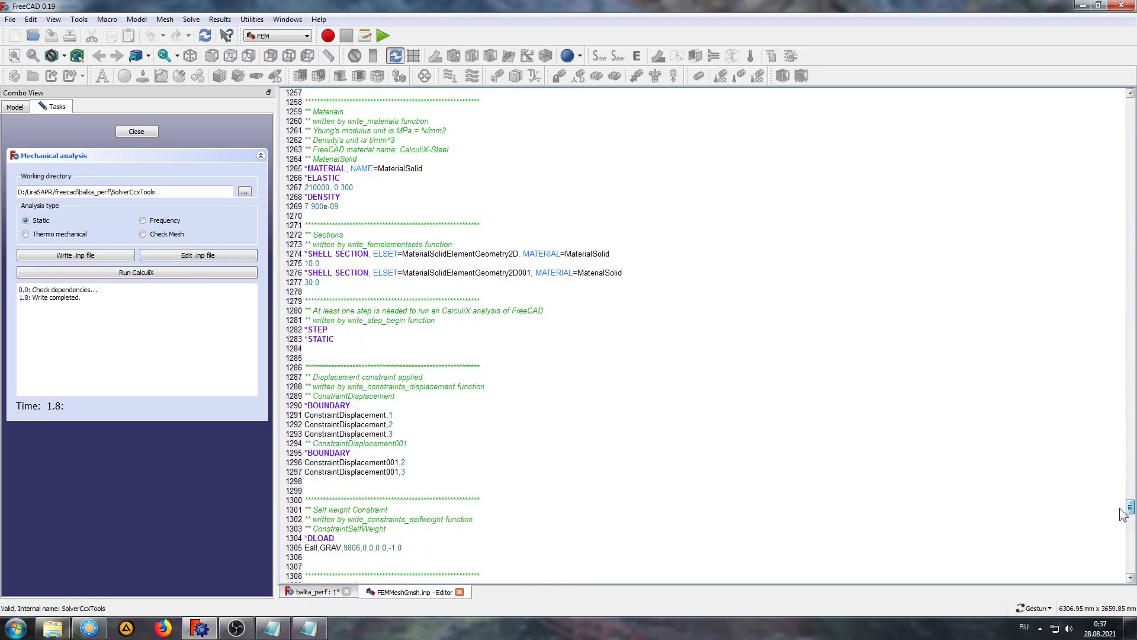
{"action": "scroll", "coordinate": [812, 381], "scroll_direction": "down", "scroll_amount": 2}
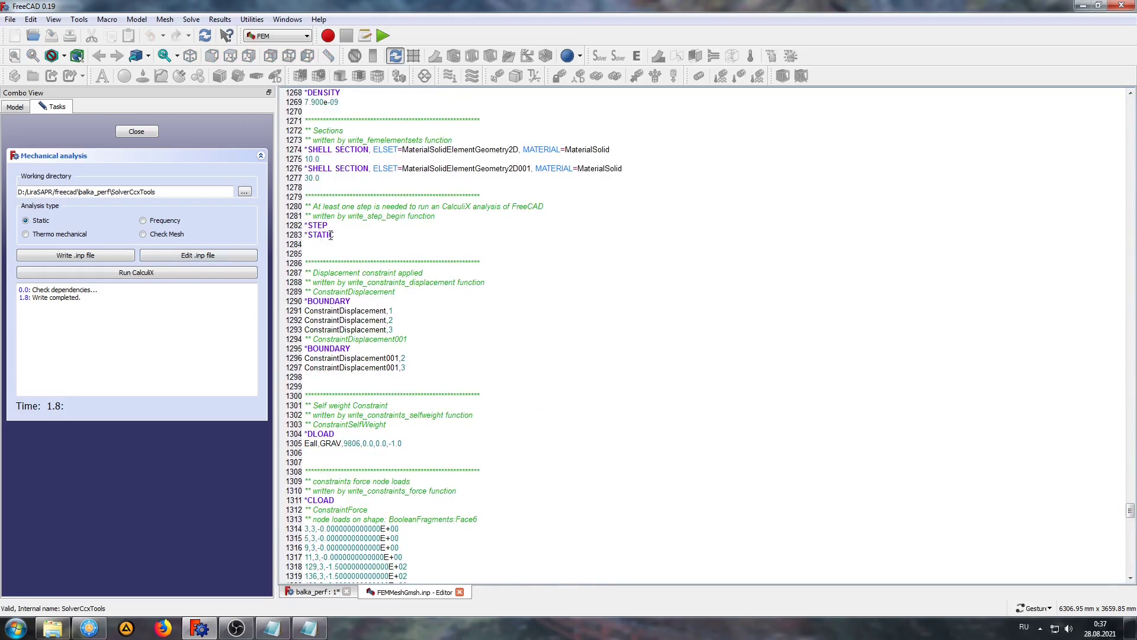
{"action": "left_click", "coordinate": [331, 235]}
{"action": "scroll", "coordinate": [382, 231], "scroll_direction": "down", "scroll_amount": 3}
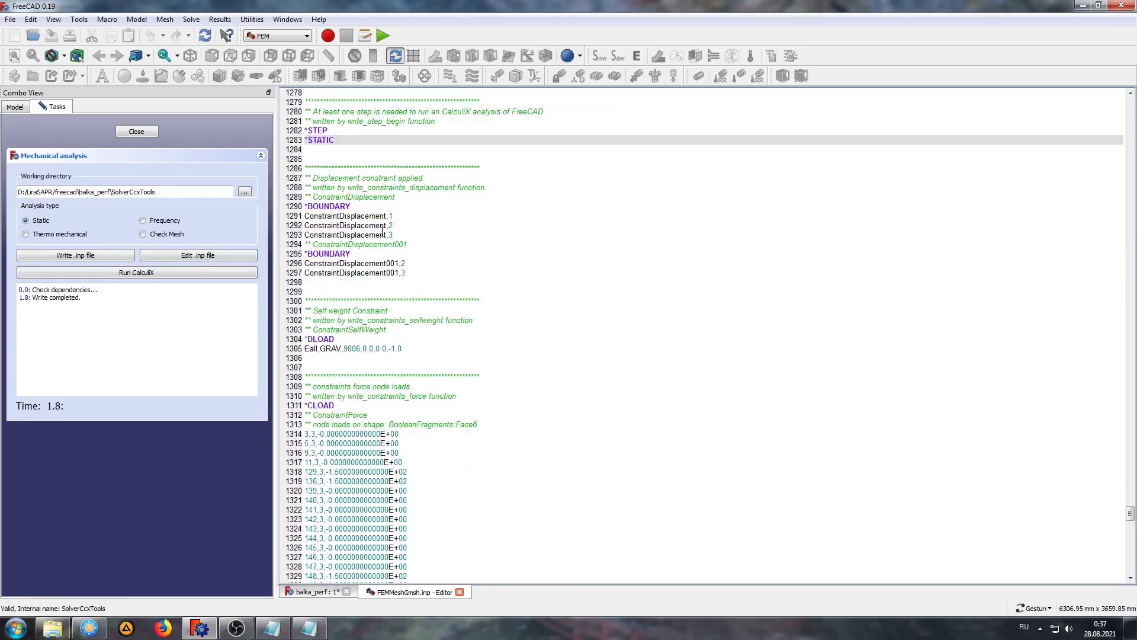
{"action": "scroll", "coordinate": [383, 231], "scroll_direction": "down", "scroll_amount": 5}
{"action": "scroll", "coordinate": [384, 231], "scroll_direction": "down", "scroll_amount": 20}
{"action": "scroll", "coordinate": [385, 231], "scroll_direction": "down", "scroll_amount": 18}
{"action": "scroll", "coordinate": [387, 232], "scroll_direction": "down", "scroll_amount": 11}
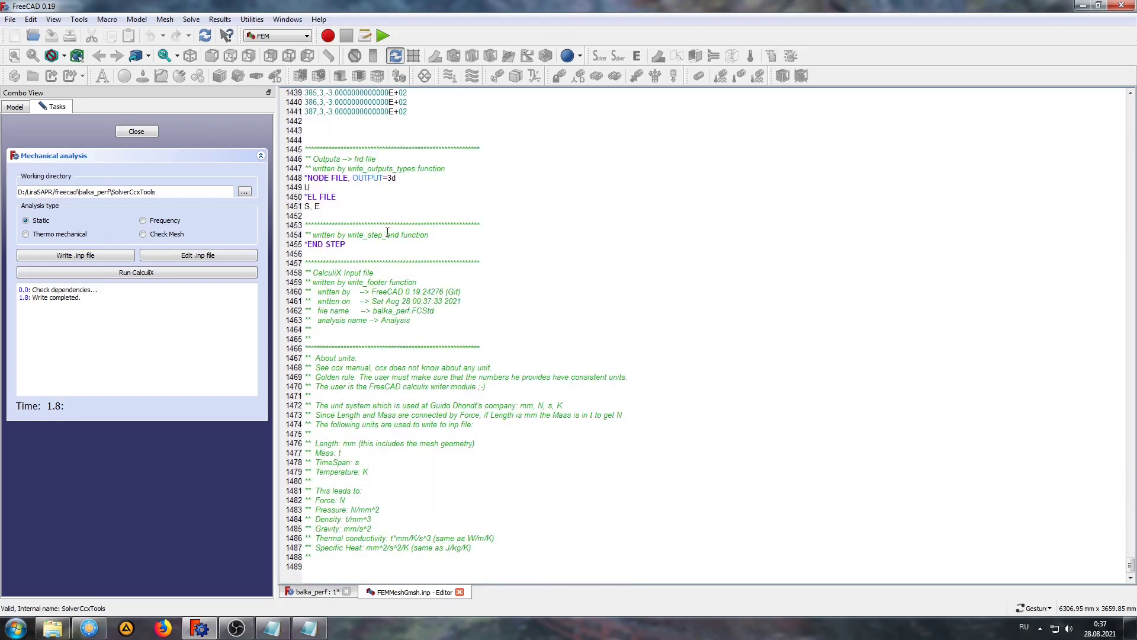
{"action": "scroll", "coordinate": [387, 234], "scroll_direction": "up", "scroll_amount": 3}
{"action": "left_click", "coordinate": [349, 340]}
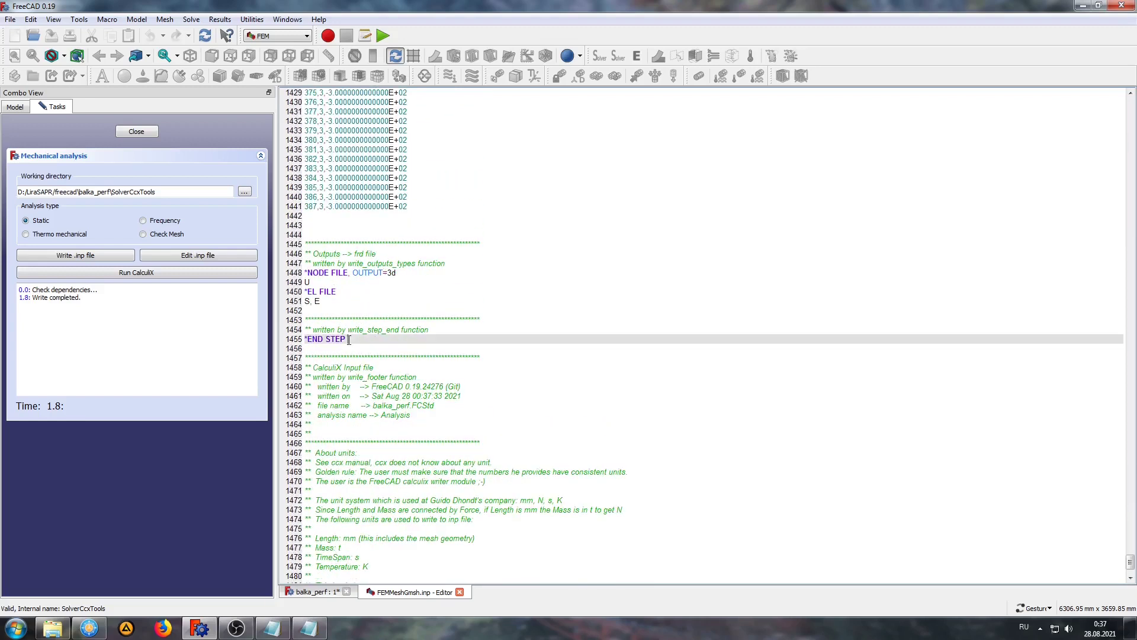
Copy the four *STEP, PERTURBATION / *FREQUENCY lines from the FREQUENCY Notepad note
{"action": "left_click", "coordinate": [270, 631]}
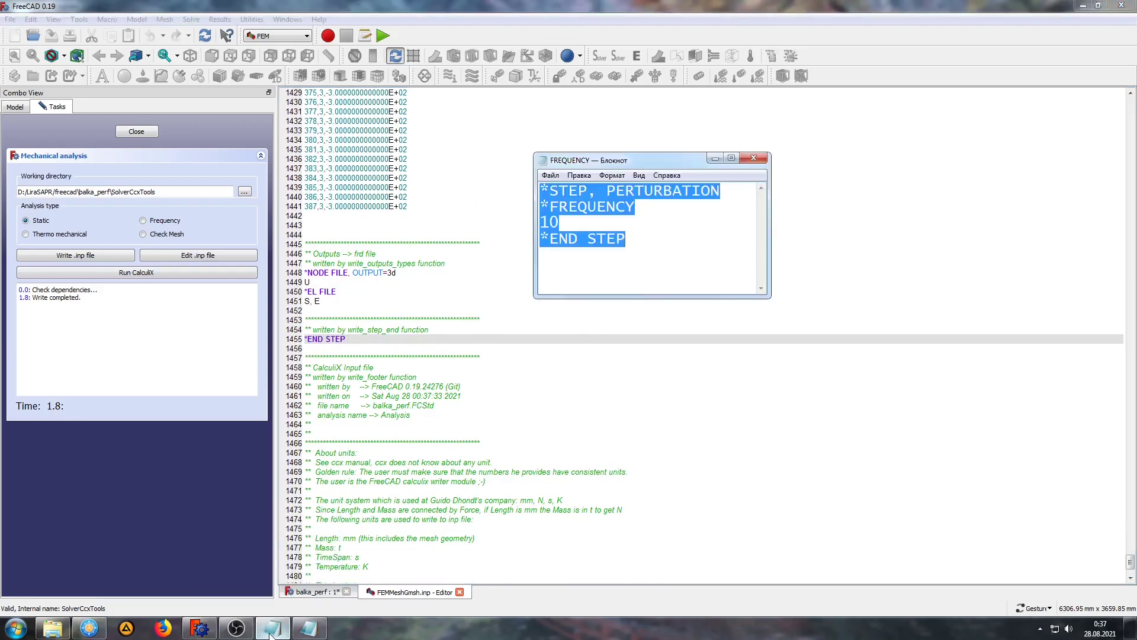
{"action": "left_click", "coordinate": [665, 263]}
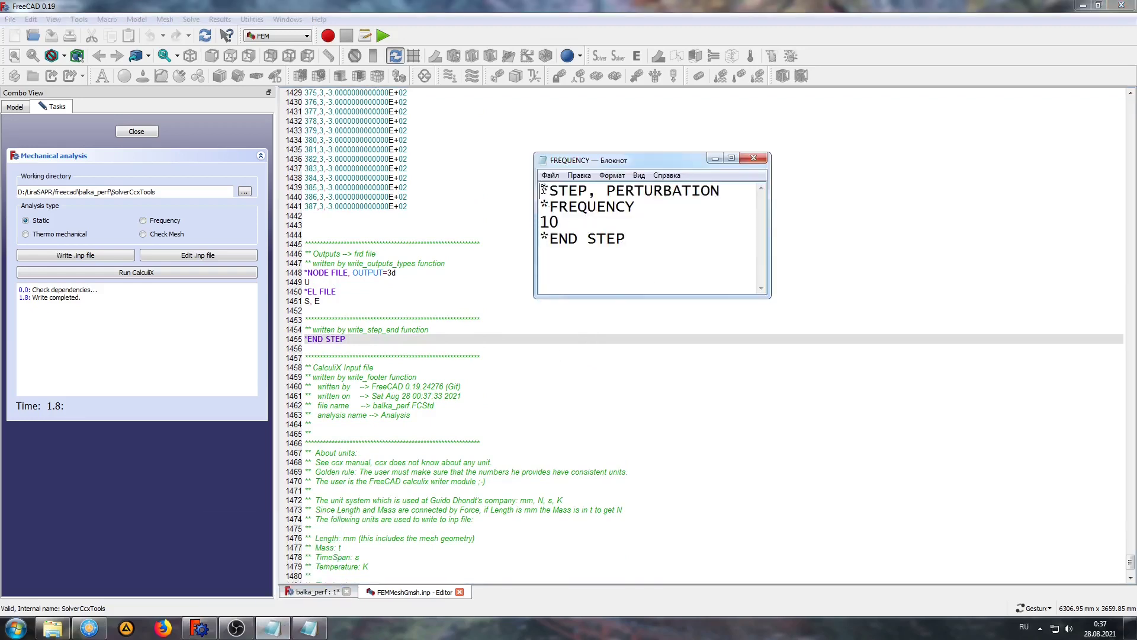
{"action": "left_click_drag", "start_coordinate": [541, 190], "coordinate": [739, 191]}
{"action": "key", "text": "Right"}
{"action": "left_click_drag", "start_coordinate": [540, 206], "coordinate": [643, 206]}
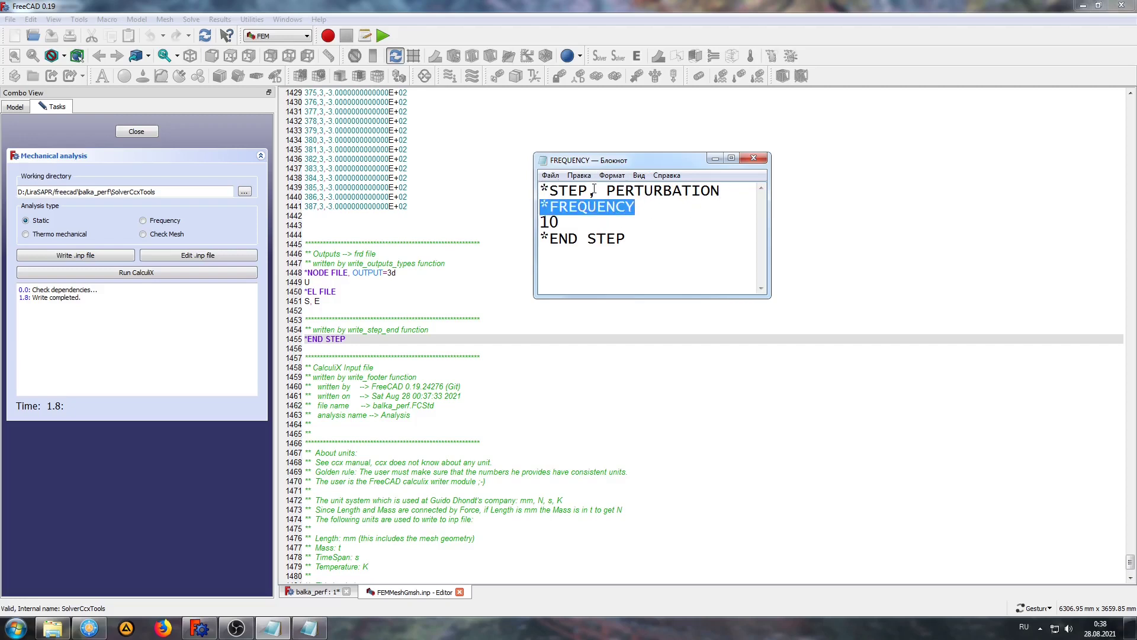
{"action": "left_click", "coordinate": [636, 206]}
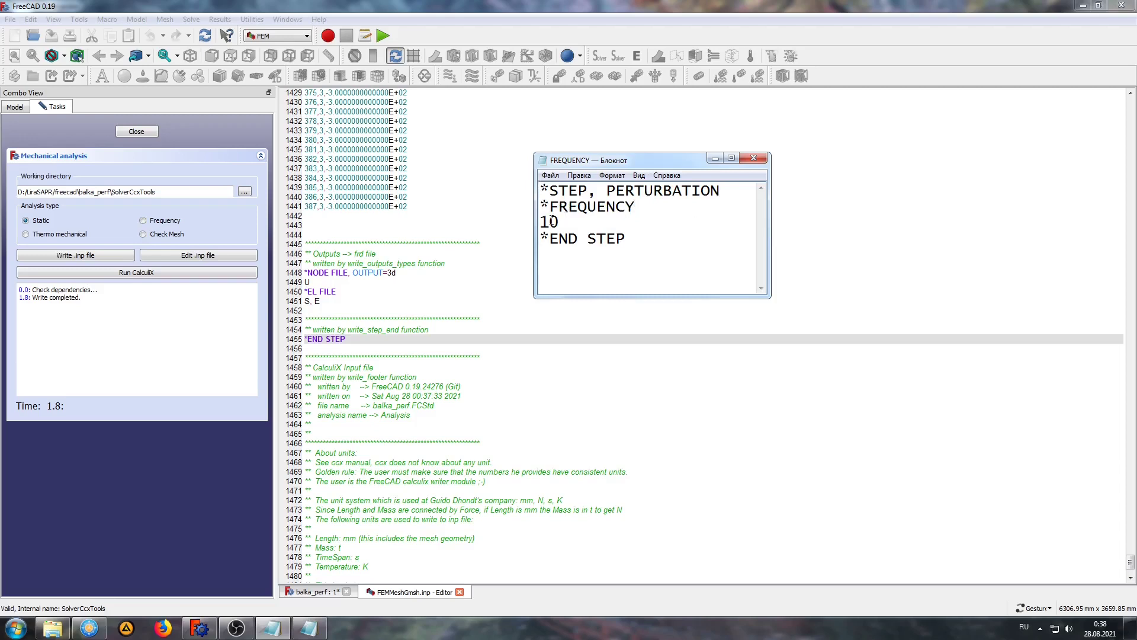
{"action": "left_click_drag", "start_coordinate": [539, 223], "coordinate": [560, 222]}
{"action": "left_click_drag", "start_coordinate": [627, 239], "coordinate": [536, 243]}
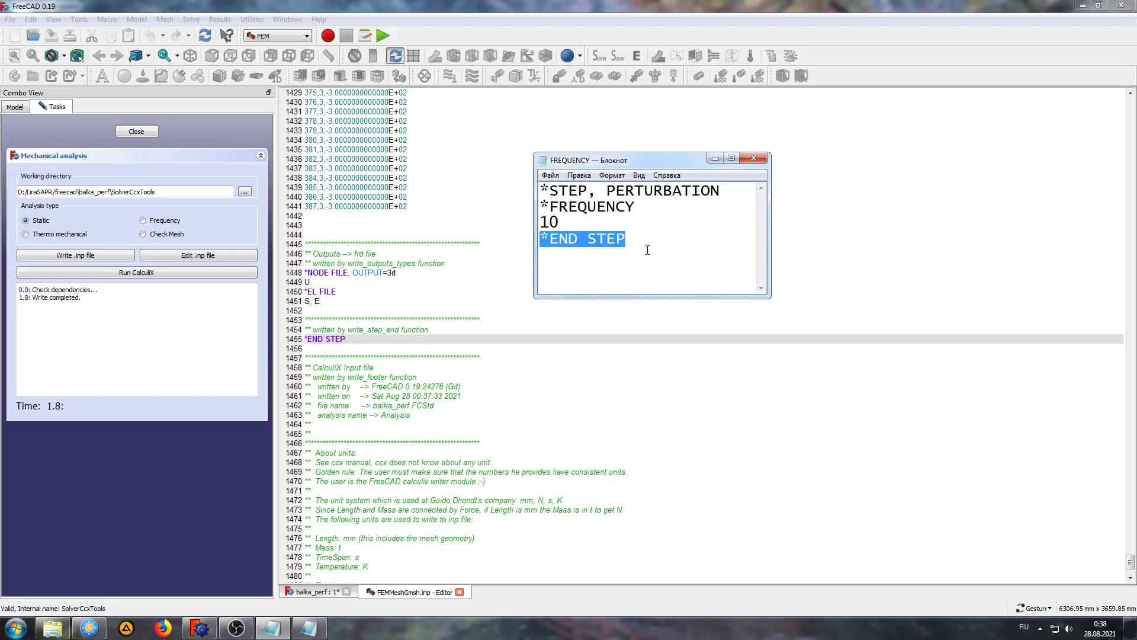
{"action": "left_click_drag", "start_coordinate": [645, 240], "coordinate": [528, 179]}
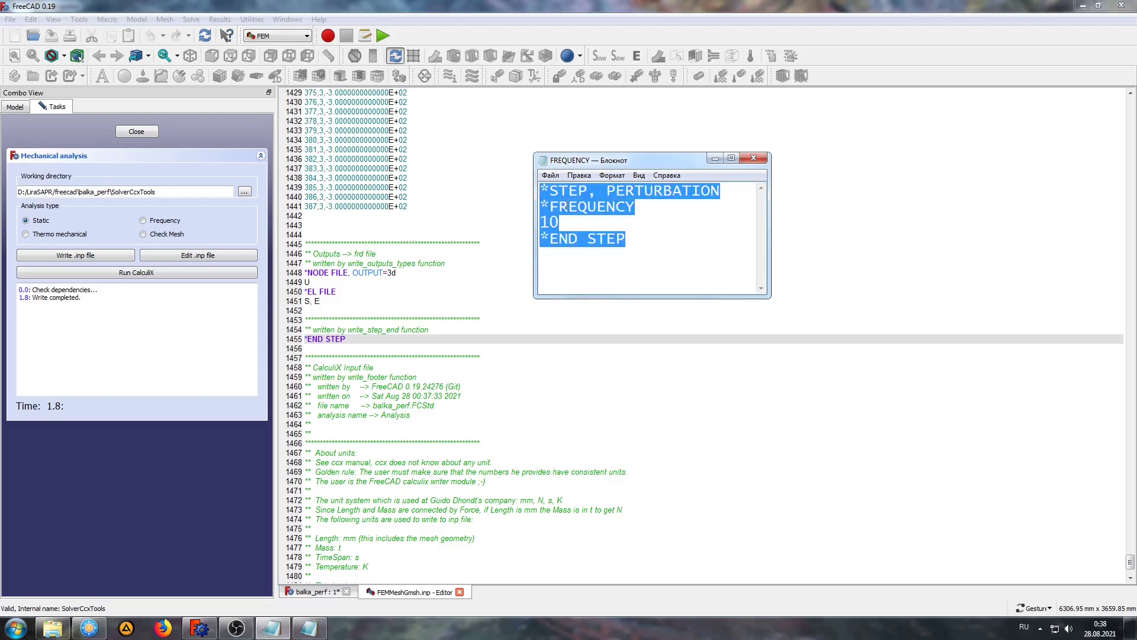
{"action": "right_click", "coordinate": [565, 206]}
{"action": "left_click", "coordinate": [591, 242]}
Paste the frequency step requesting 5 modes after *END STEP, then save and close the input file
{"action": "left_click", "coordinate": [308, 349]}
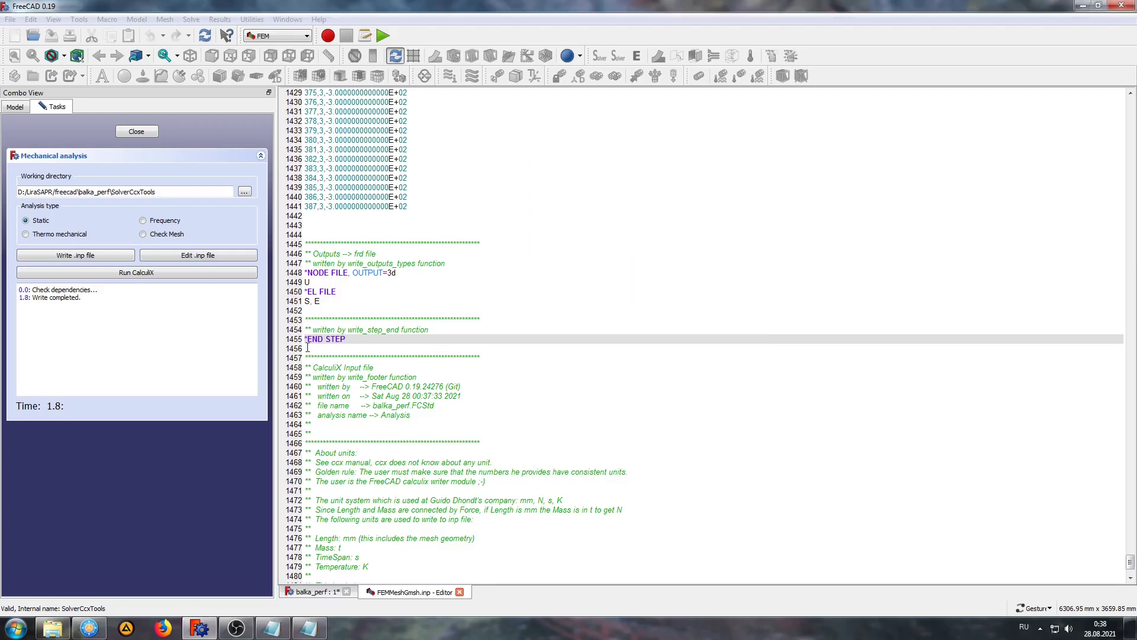
{"action": "right_click", "coordinate": [306, 349]}
{"action": "left_click", "coordinate": [334, 413]}
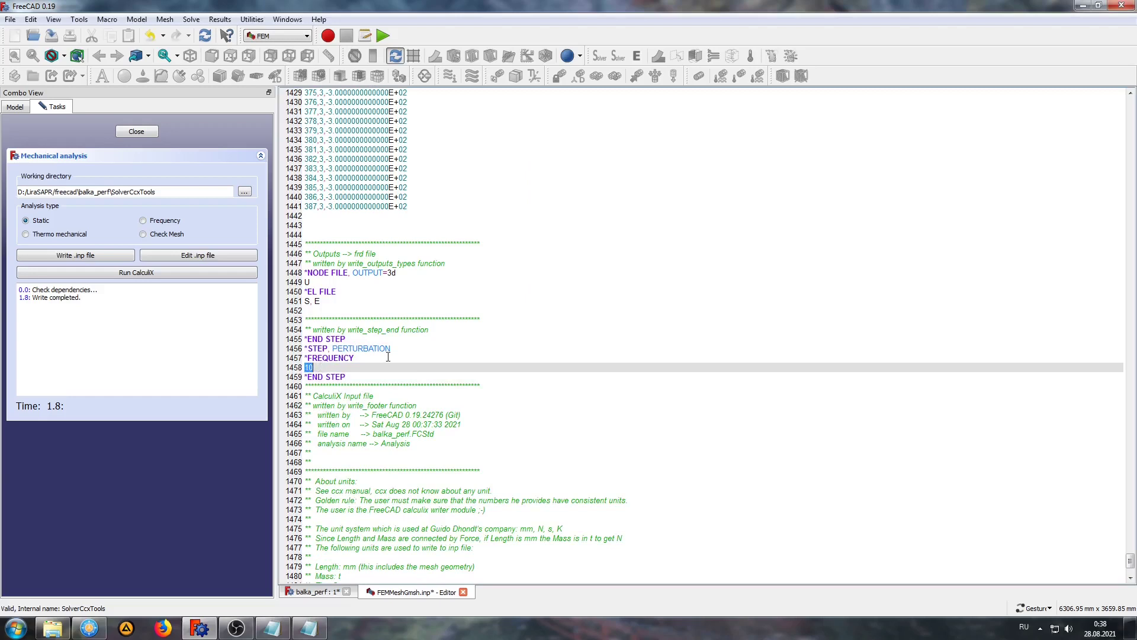
{"action": "left_click", "coordinate": [356, 376]}
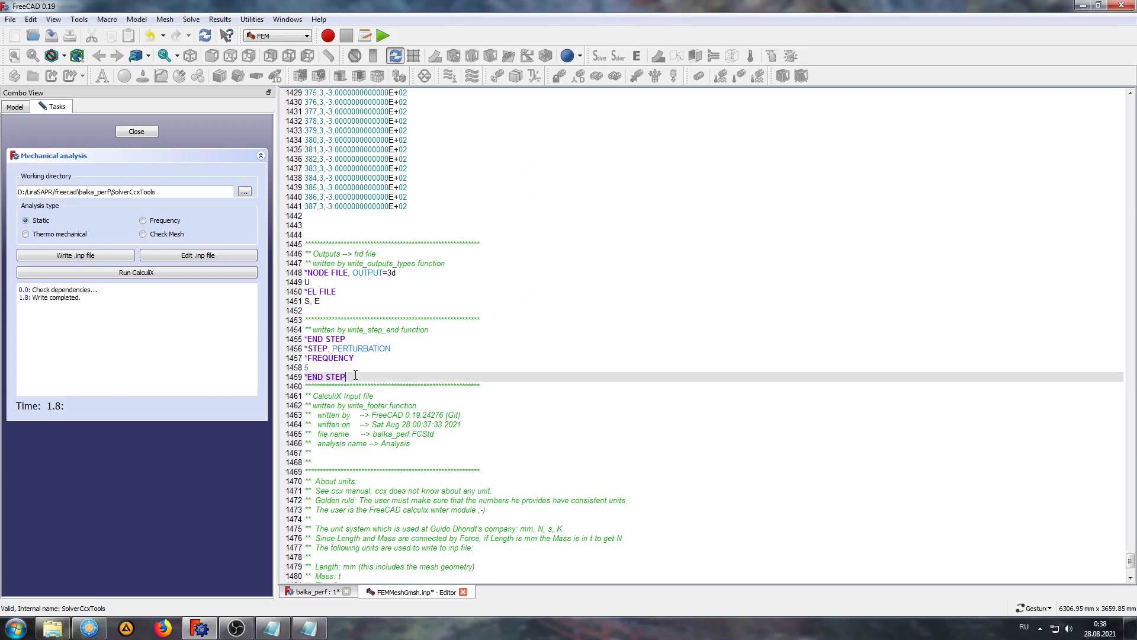
{"action": "left_click", "coordinate": [463, 591]}
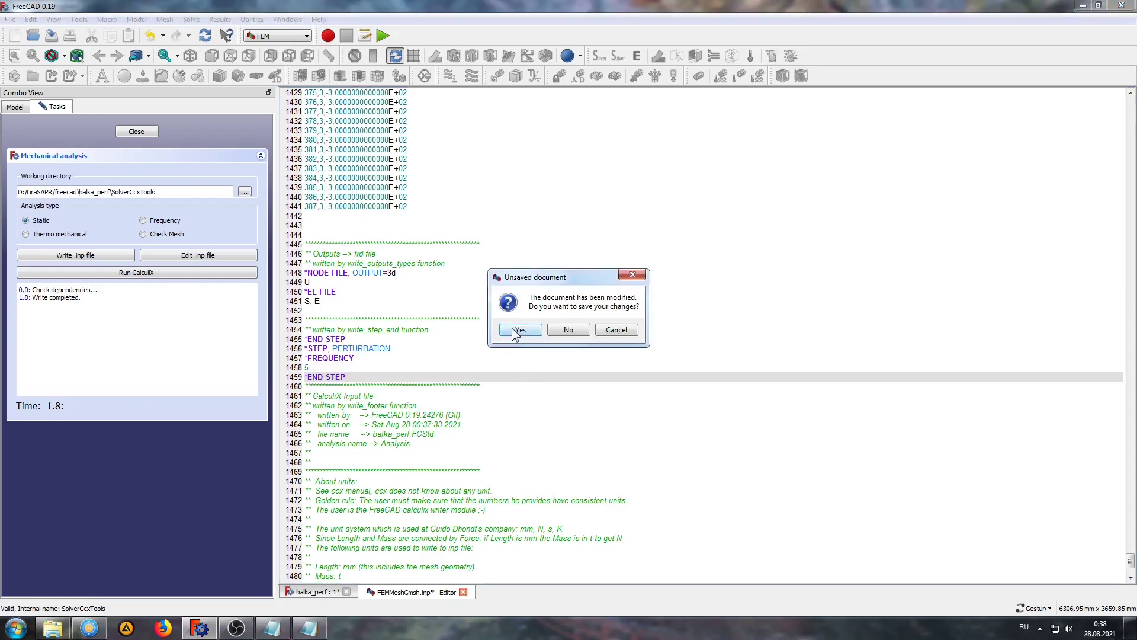
{"action": "left_click", "coordinate": [514, 331]}
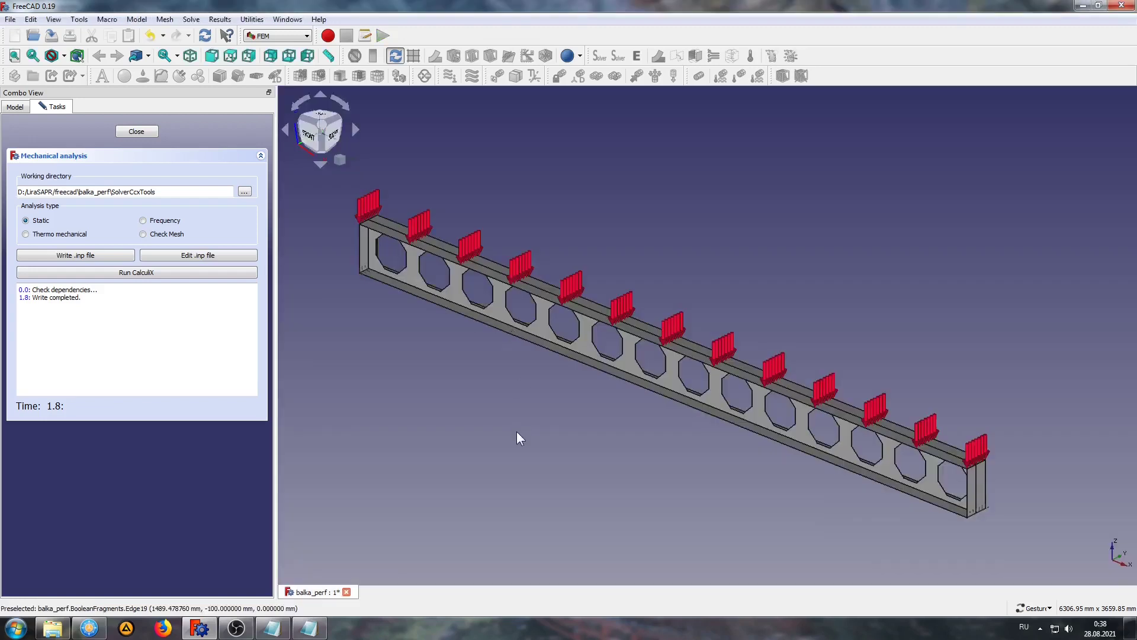
Run CalculiX to produce the static and five mode results, then open CCX_Time1_0_Results
{"action": "left_click", "coordinate": [99, 272]}
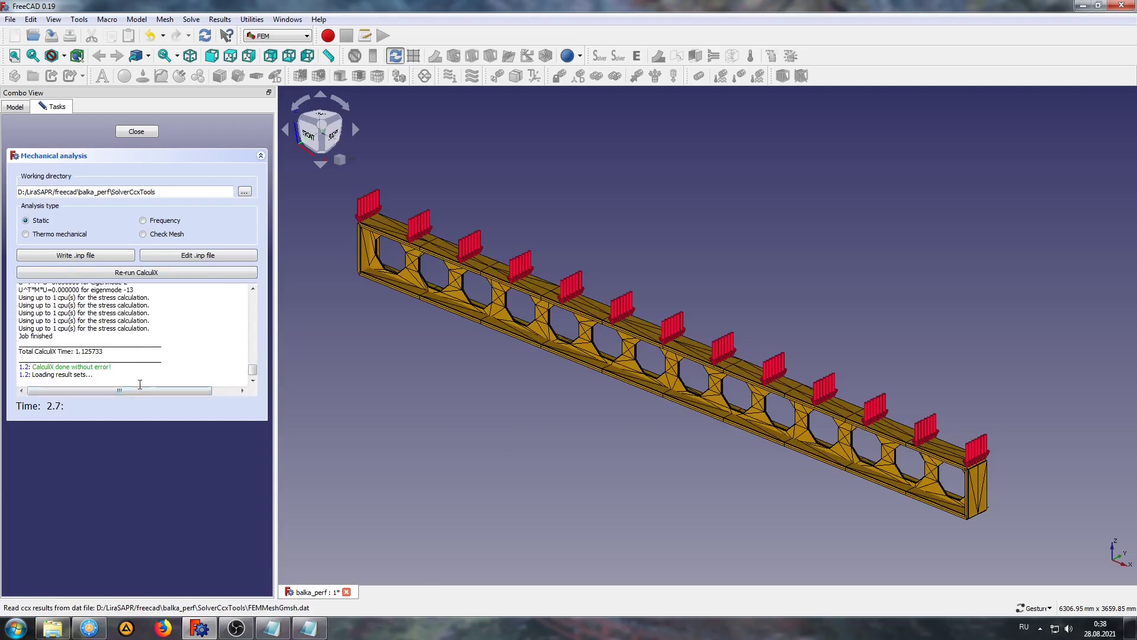
{"action": "left_click", "coordinate": [135, 132]}
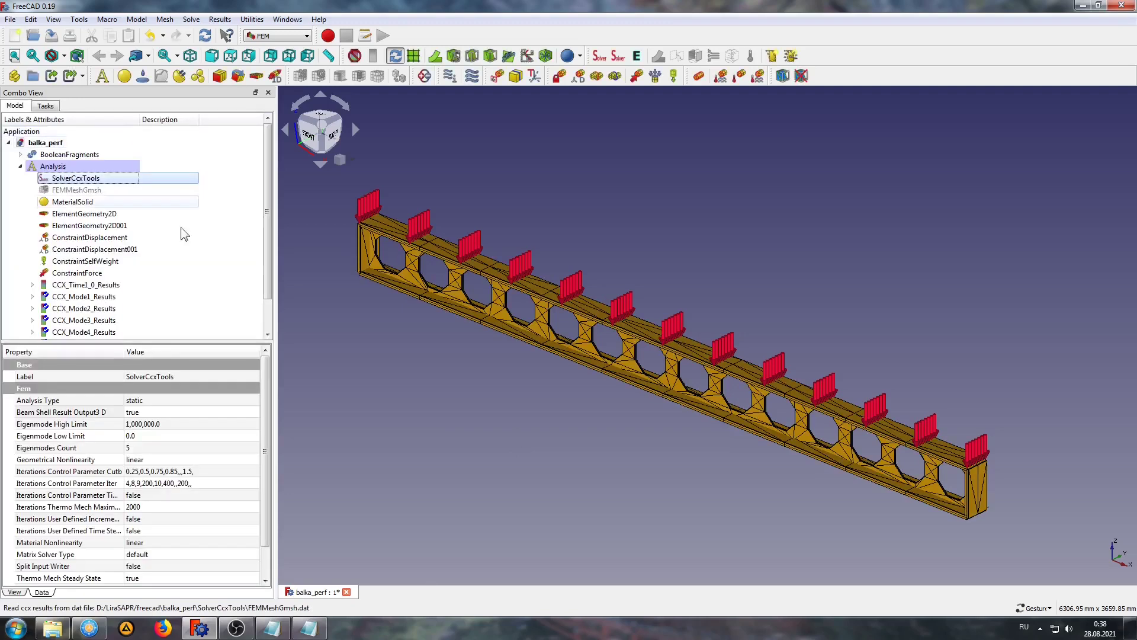
{"action": "scroll", "coordinate": [266, 215], "scroll_direction": "down", "scroll_amount": 2}
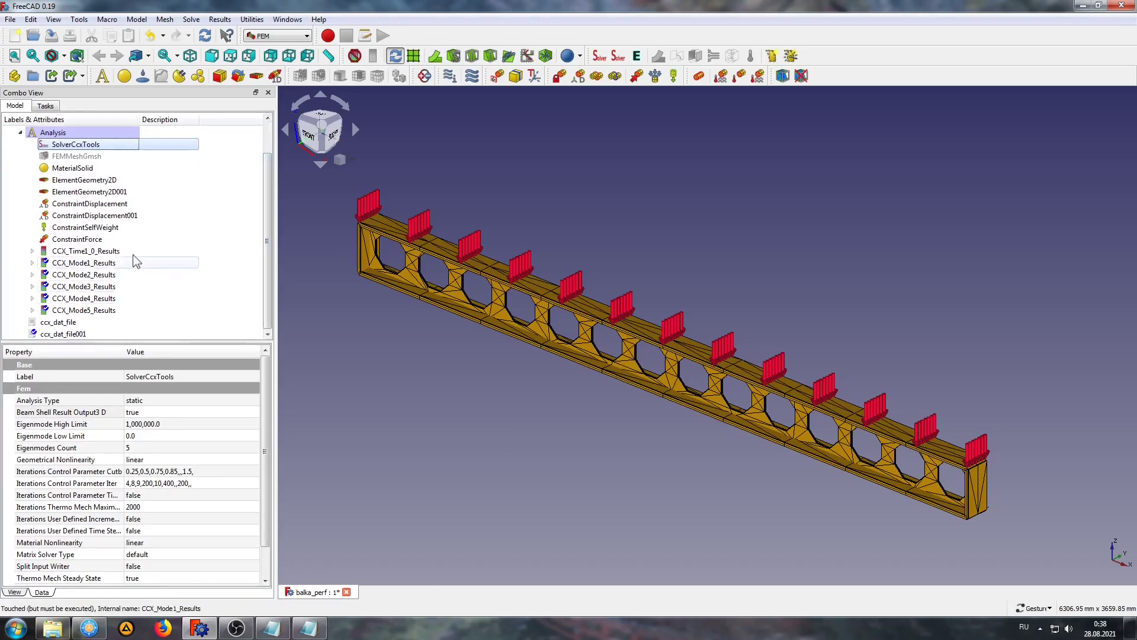
{"action": "left_click", "coordinate": [66, 254]}
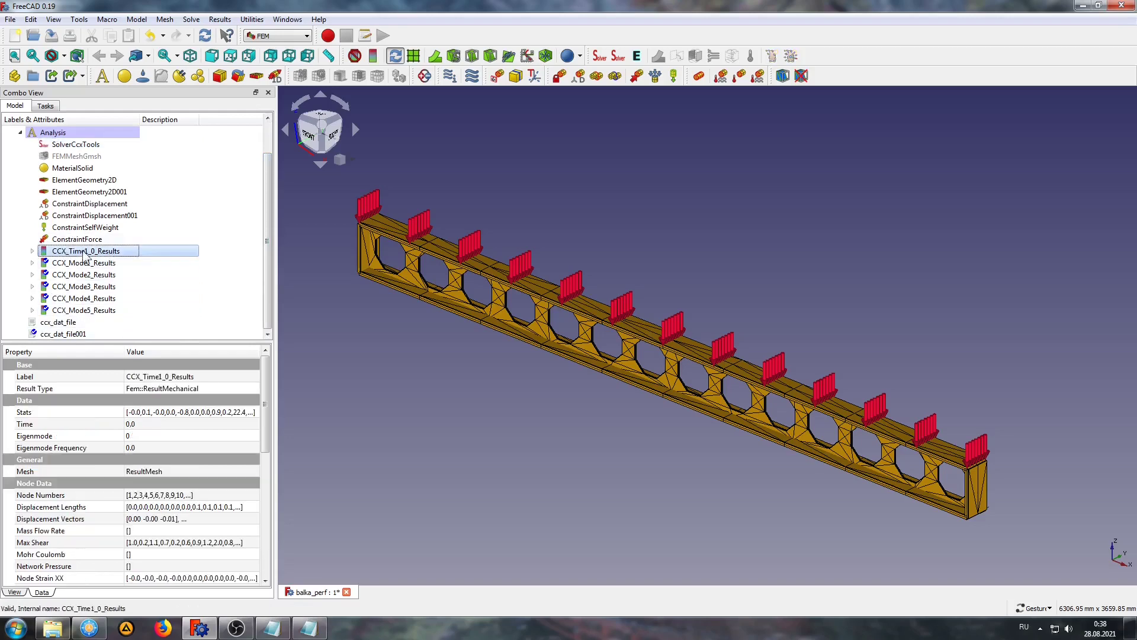
{"action": "double_click", "coordinate": [76, 252]}
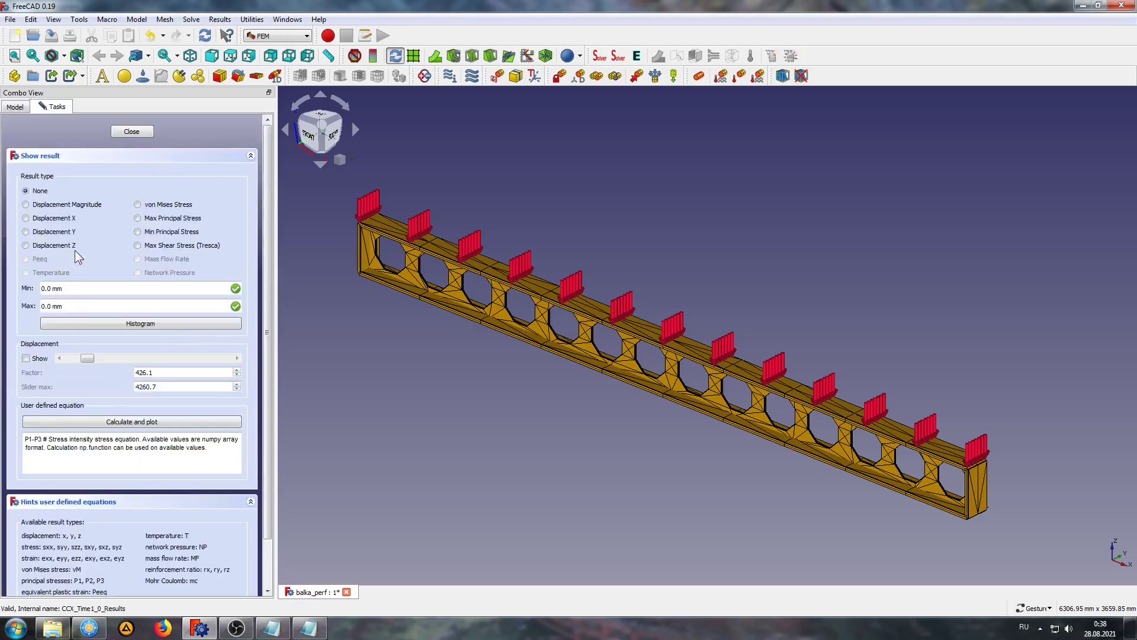
Show the deformed static beam coloured by displacement magnitude, von Mises and minimum principal stress
{"action": "left_click", "coordinate": [26, 357]}
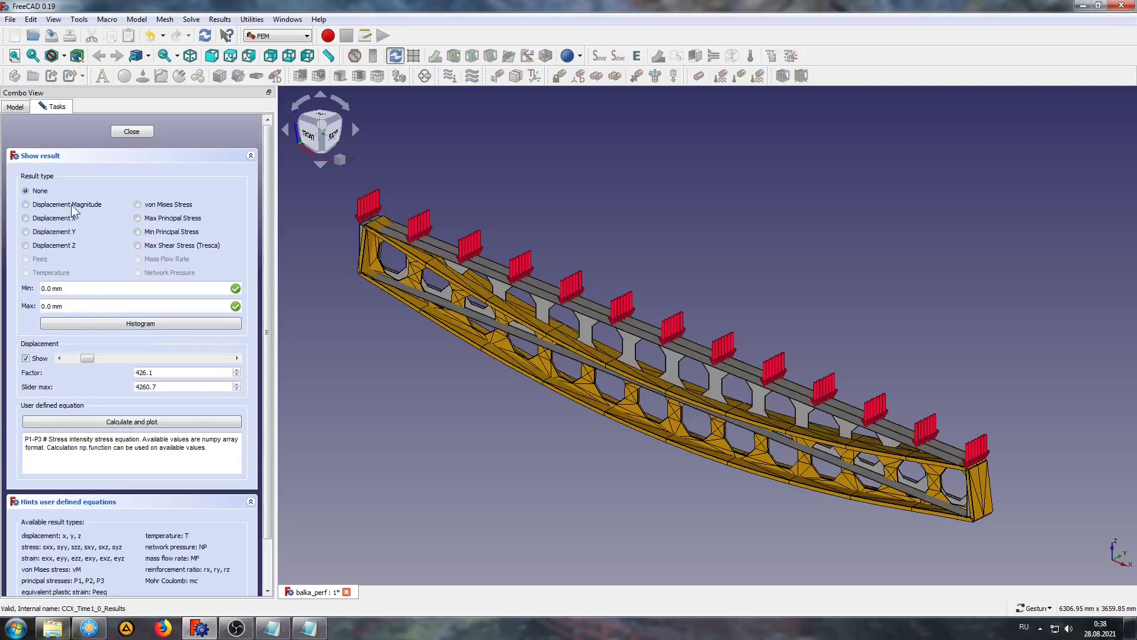
{"action": "left_click", "coordinate": [26, 204]}
{"action": "mouse_move", "coordinate": [533, 331]}
{"action": "left_mouse_down"}
{"action": "mouse_move", "coordinate": [567, 356]}
{"action": "mouse_move", "coordinate": [567, 391]}
{"action": "left_mouse_up"}
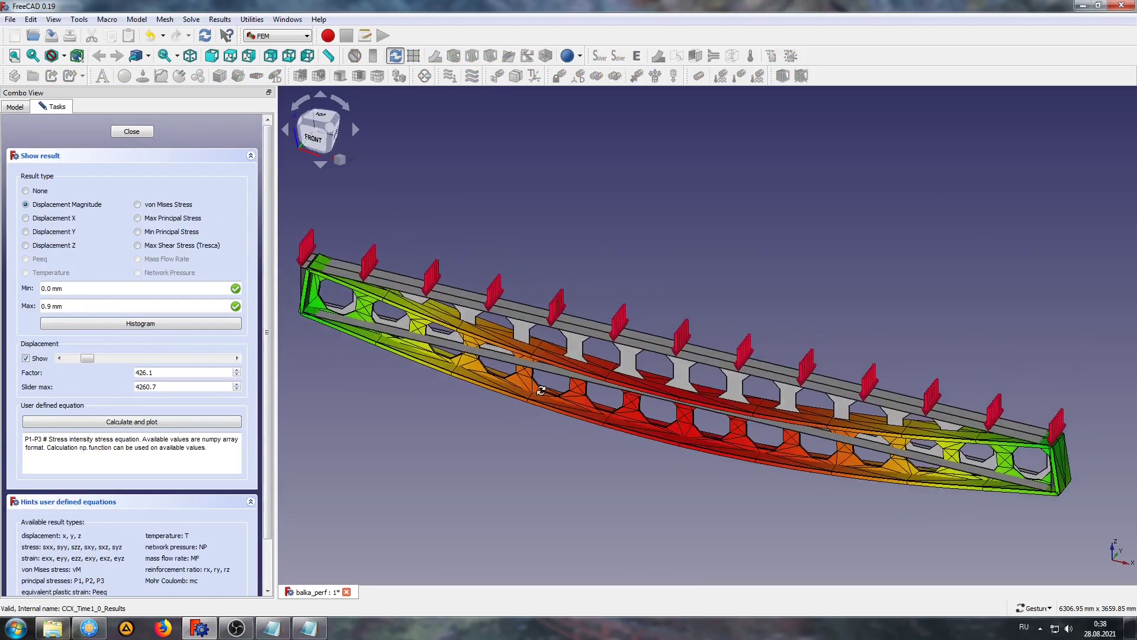
{"action": "left_click", "coordinate": [137, 205]}
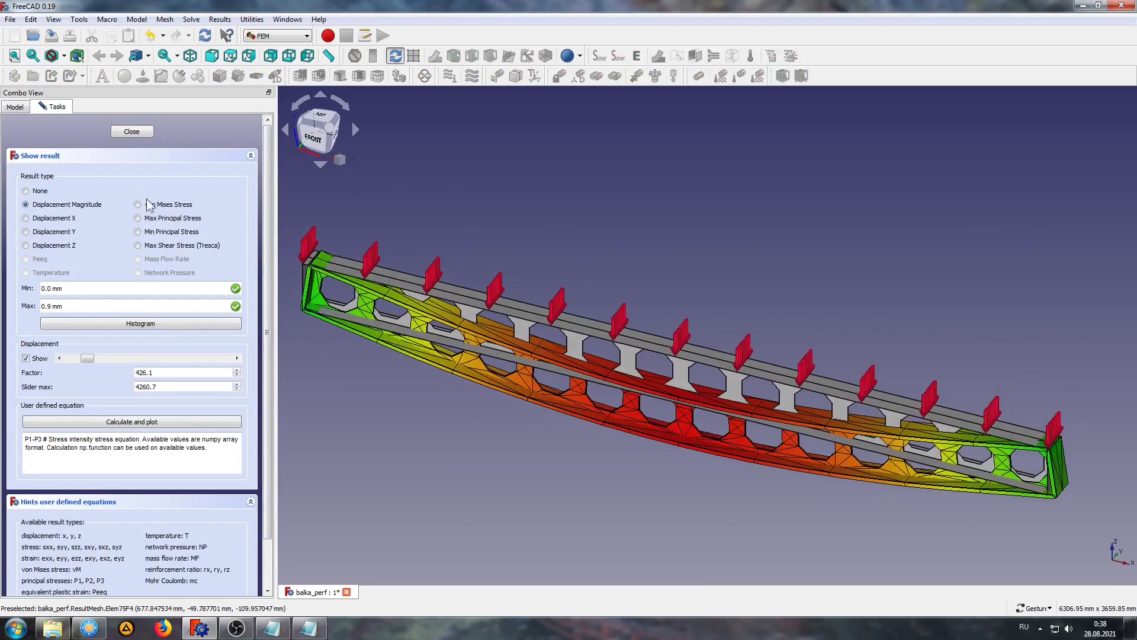
{"action": "left_click", "coordinate": [150, 232]}
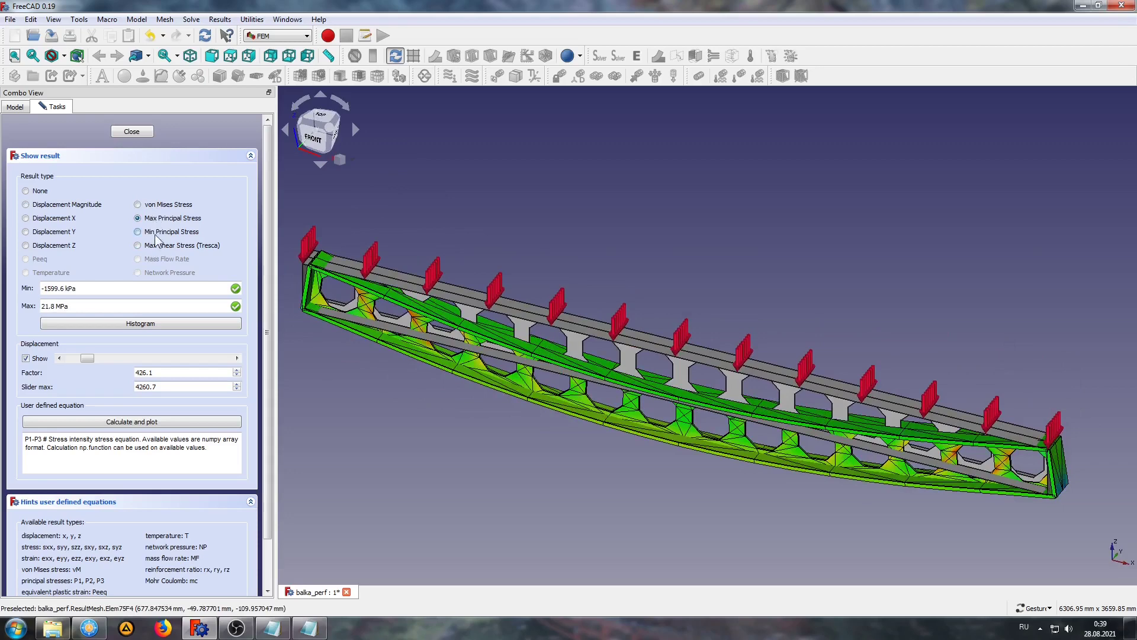
{"action": "left_click", "coordinate": [131, 131]}
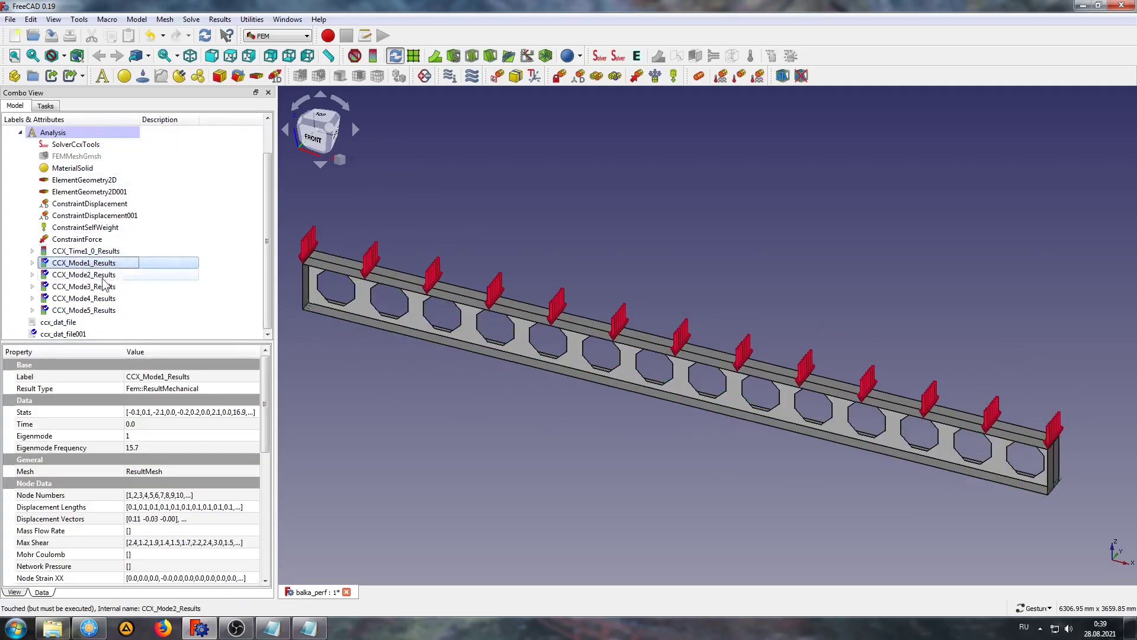
View the Mode 1 shape exaggerated and coloured by displacement magnitude
{"action": "double_click", "coordinate": [64, 263]}
{"action": "left_click", "coordinate": [25, 358]}
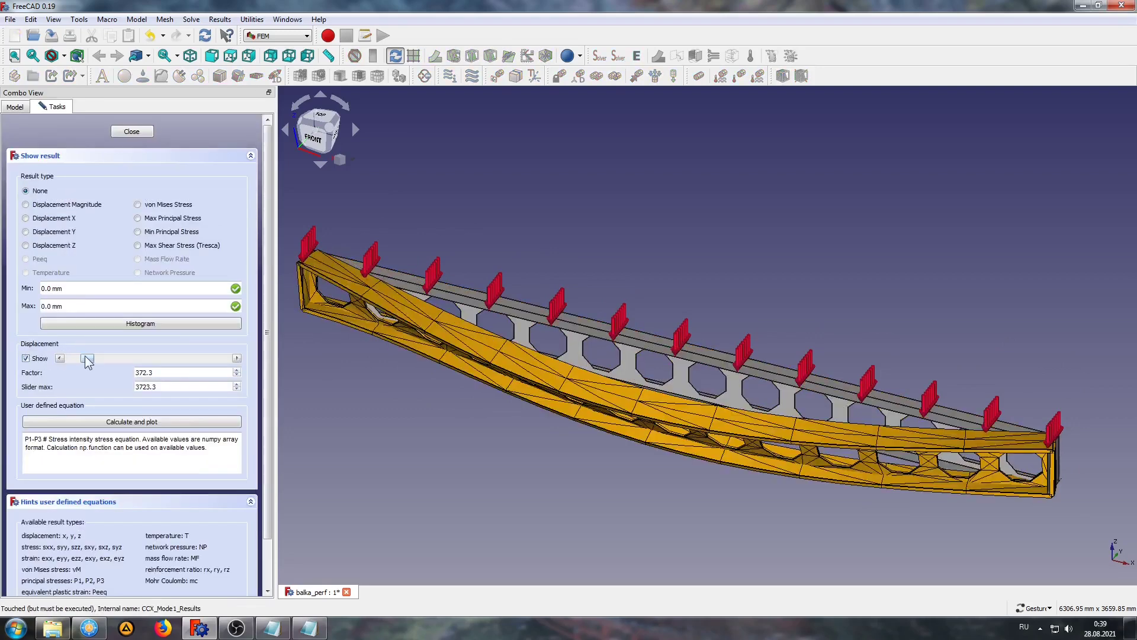
{"action": "left_click", "coordinate": [63, 204]}
{"action": "left_click_drag", "start_coordinate": [87, 358], "coordinate": [97, 358]}
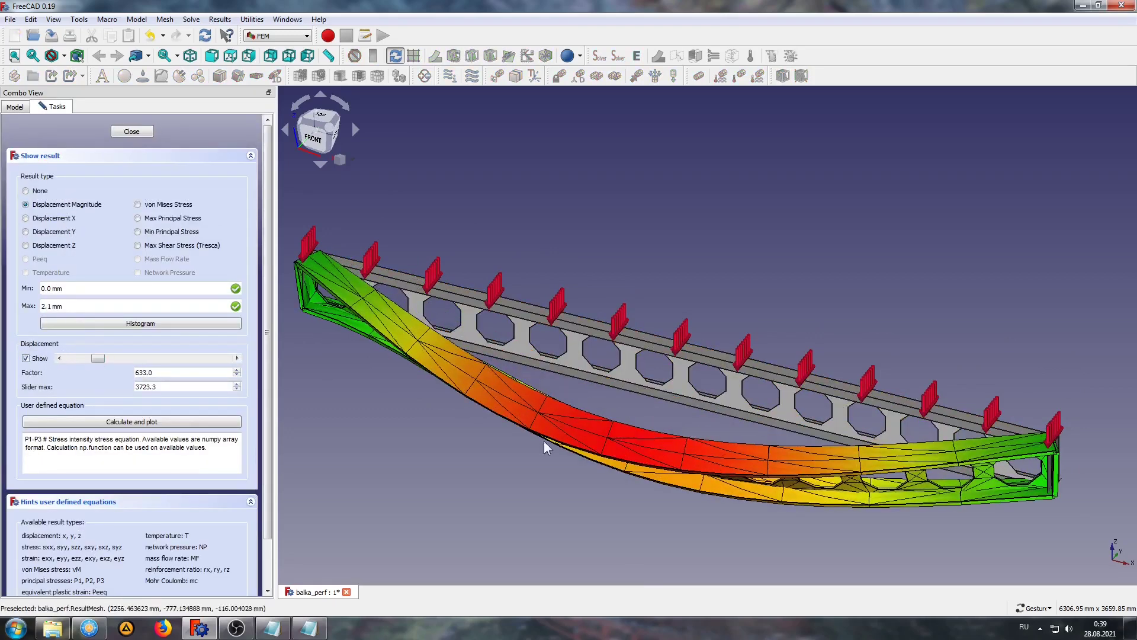
{"action": "mouse_move", "coordinate": [545, 447]}
{"action": "left_mouse_down"}
{"action": "mouse_move", "coordinate": [325, 418]}
{"action": "mouse_move", "coordinate": [398, 421]}
{"action": "mouse_move", "coordinate": [541, 464]}
{"action": "mouse_move", "coordinate": [579, 430]}
{"action": "mouse_move", "coordinate": [567, 416]}
{"action": "left_mouse_up"}
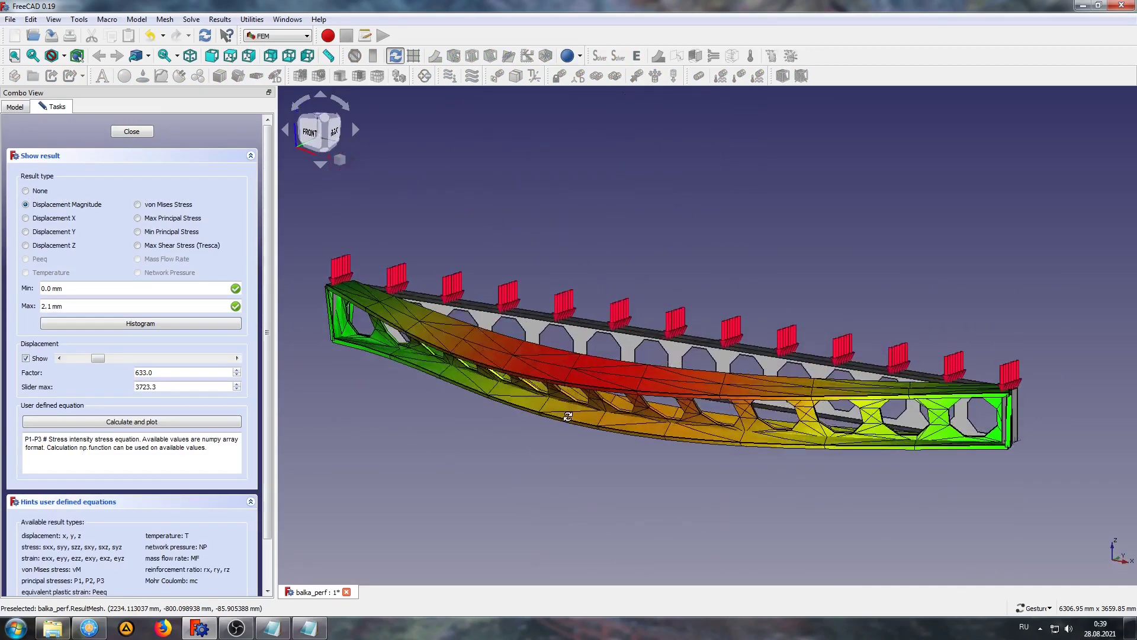
{"action": "left_click", "coordinate": [132, 131]}
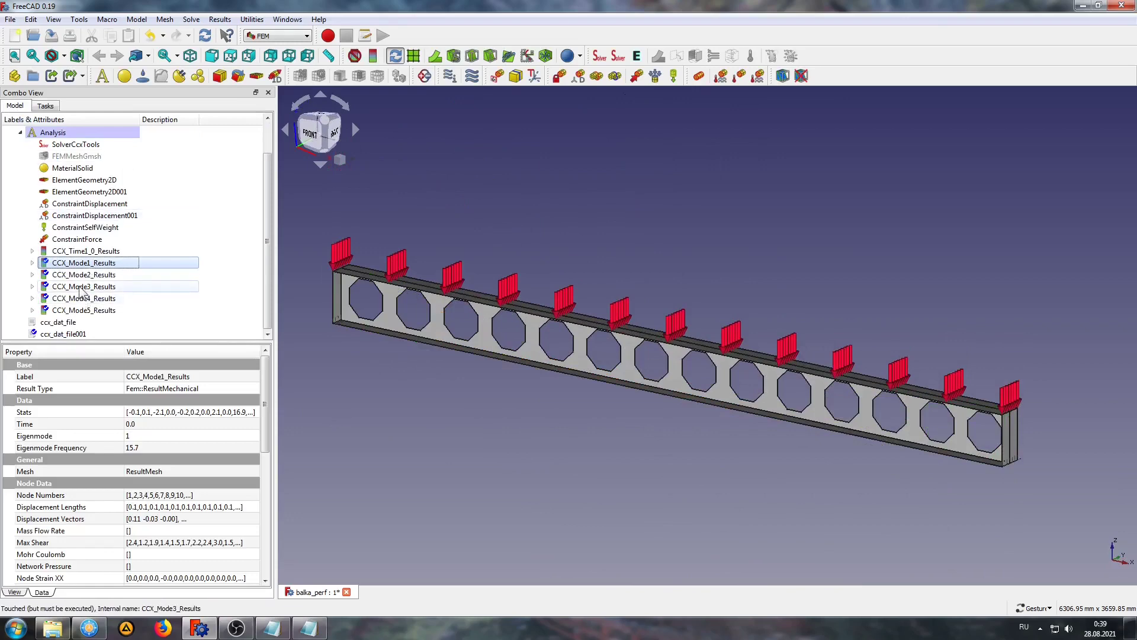
View the Mode 3 shape exaggerated and coloured by displacement magnitude
{"action": "double_click", "coordinate": [82, 286]}
{"action": "left_click", "coordinate": [25, 359]}
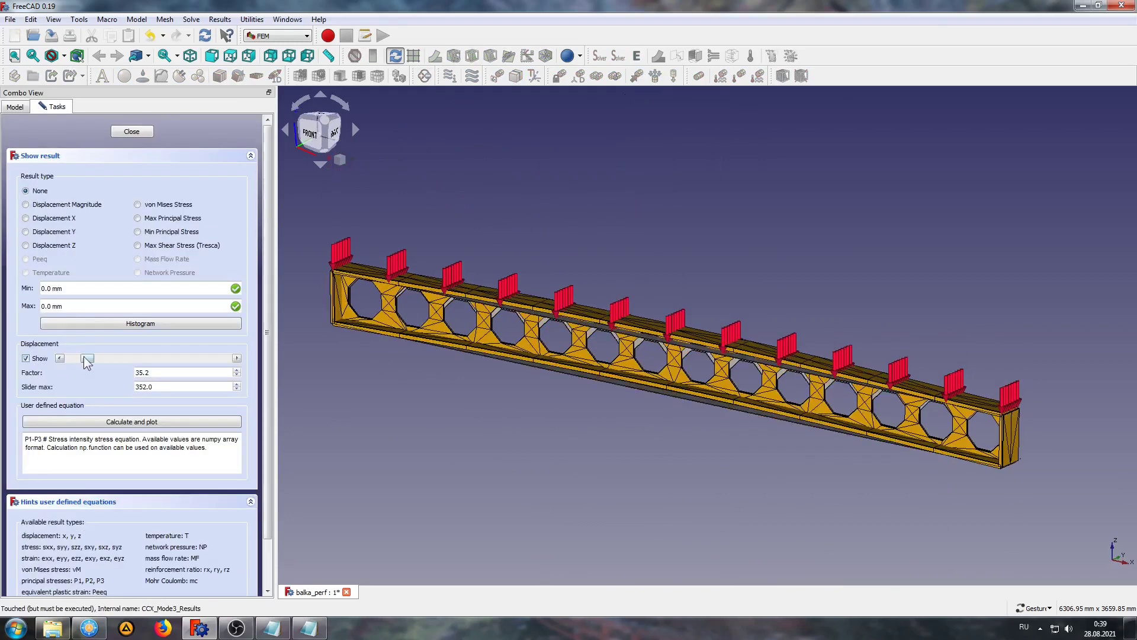
{"action": "left_click_drag", "start_coordinate": [87, 359], "coordinate": [204, 359]}
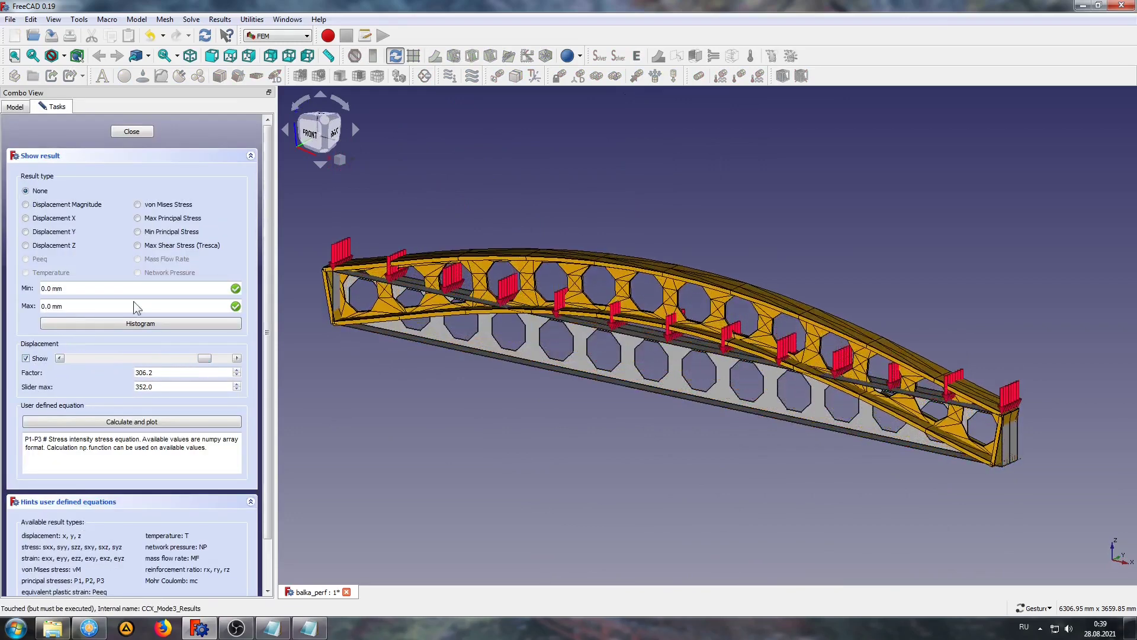
{"action": "left_click", "coordinate": [67, 205]}
{"action": "mouse_move", "coordinate": [681, 355]}
{"action": "left_mouse_down"}
{"action": "mouse_move", "coordinate": [533, 381]}
{"action": "mouse_move", "coordinate": [559, 391]}
{"action": "left_mouse_up"}
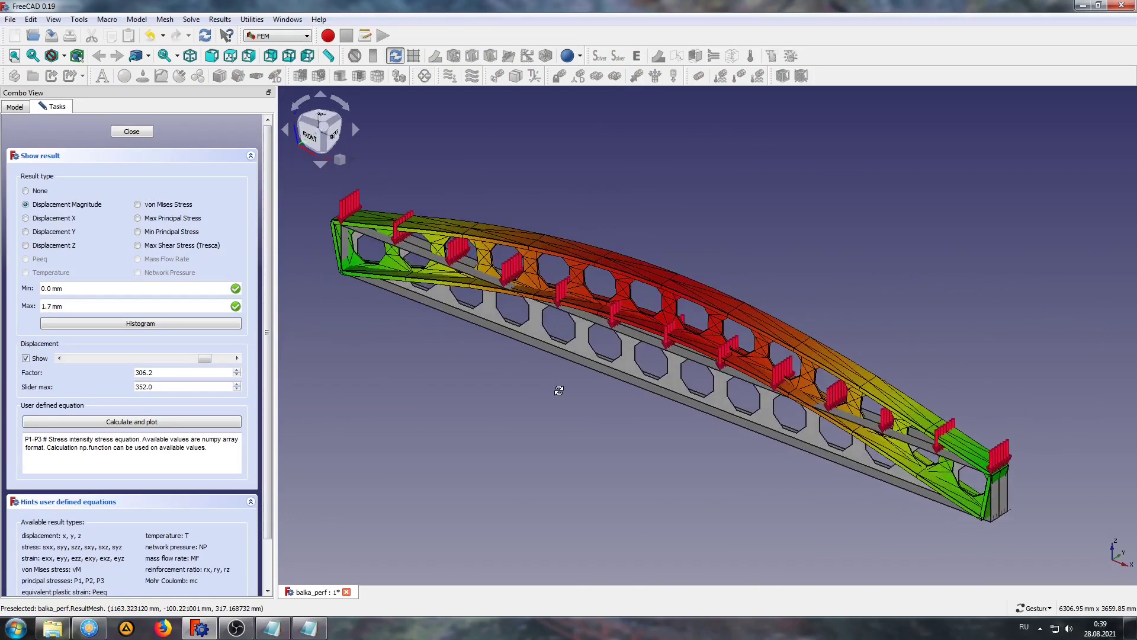
{"action": "left_click", "coordinate": [127, 133]}
View the Mode 5 shape exaggerated and coloured by displacement magnitude, then return to the plain beam
{"action": "double_click", "coordinate": [76, 328]}
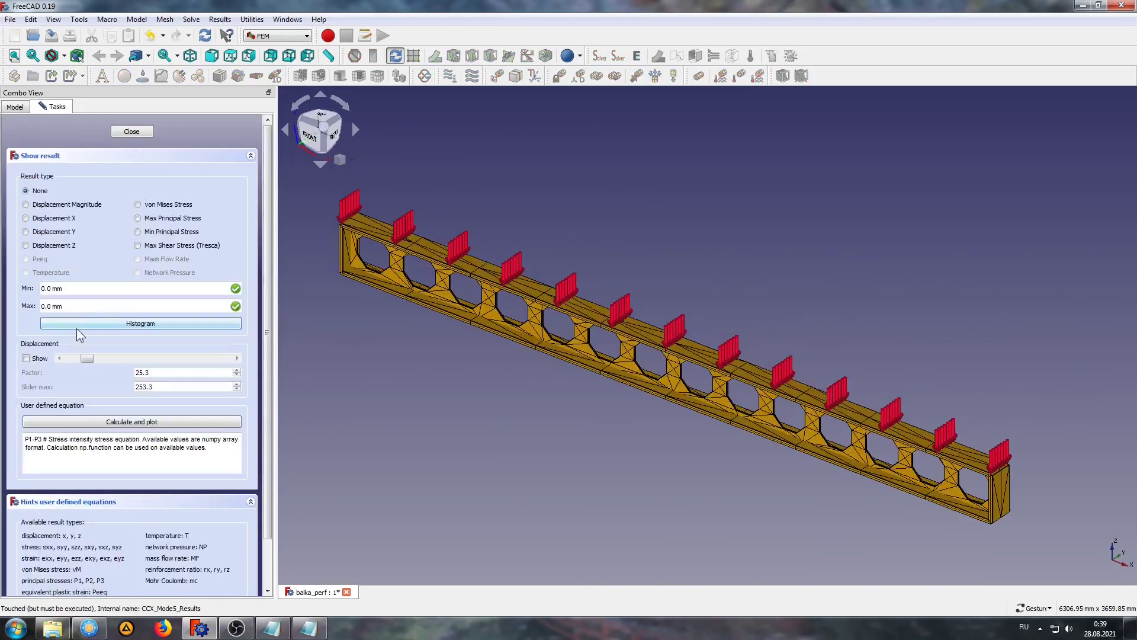
{"action": "left_click", "coordinate": [25, 359]}
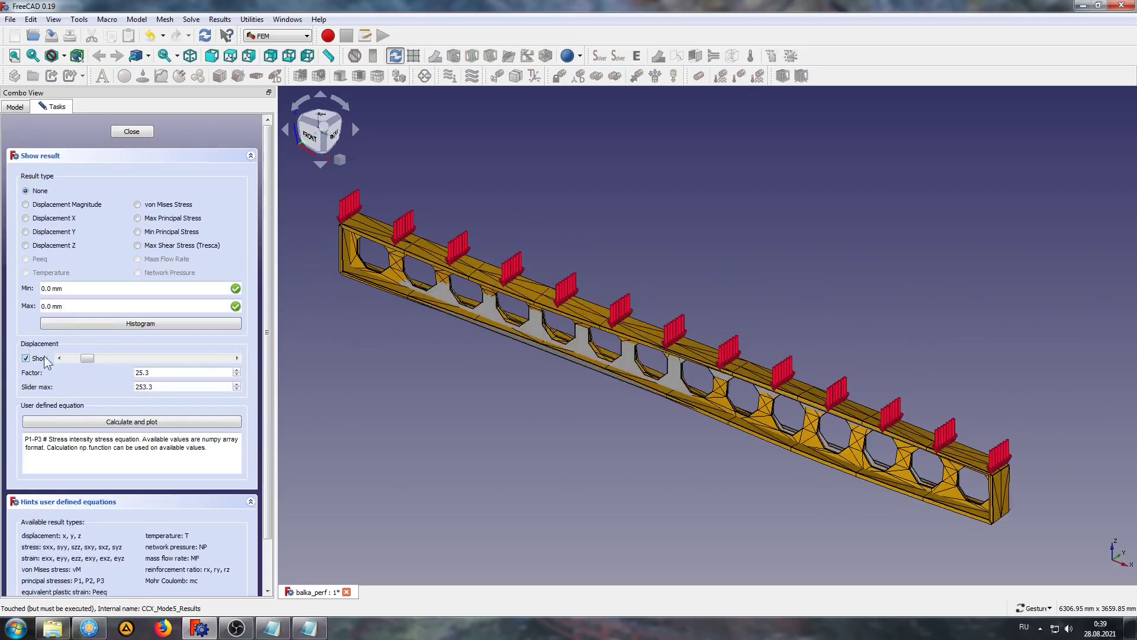
{"action": "left_click", "coordinate": [68, 204]}
{"action": "left_click_drag", "start_coordinate": [82, 358], "coordinate": [209, 358]}
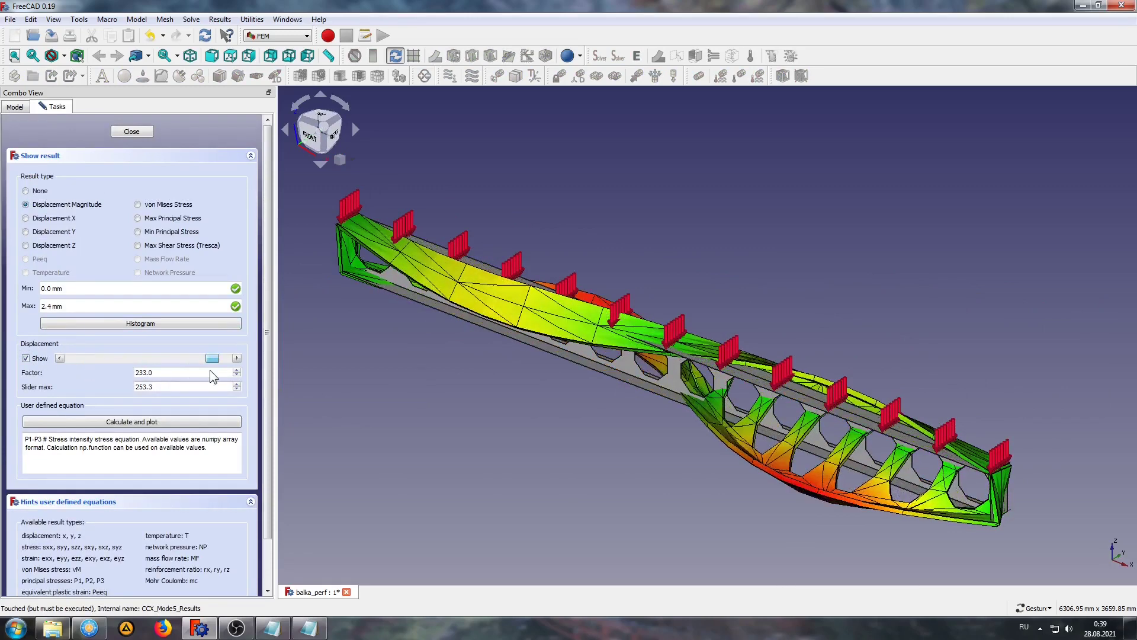
{"action": "mouse_move", "coordinate": [592, 355]}
{"action": "left_mouse_down"}
{"action": "mouse_move", "coordinate": [676, 318]}
{"action": "mouse_move", "coordinate": [679, 420]}
{"action": "left_mouse_up"}
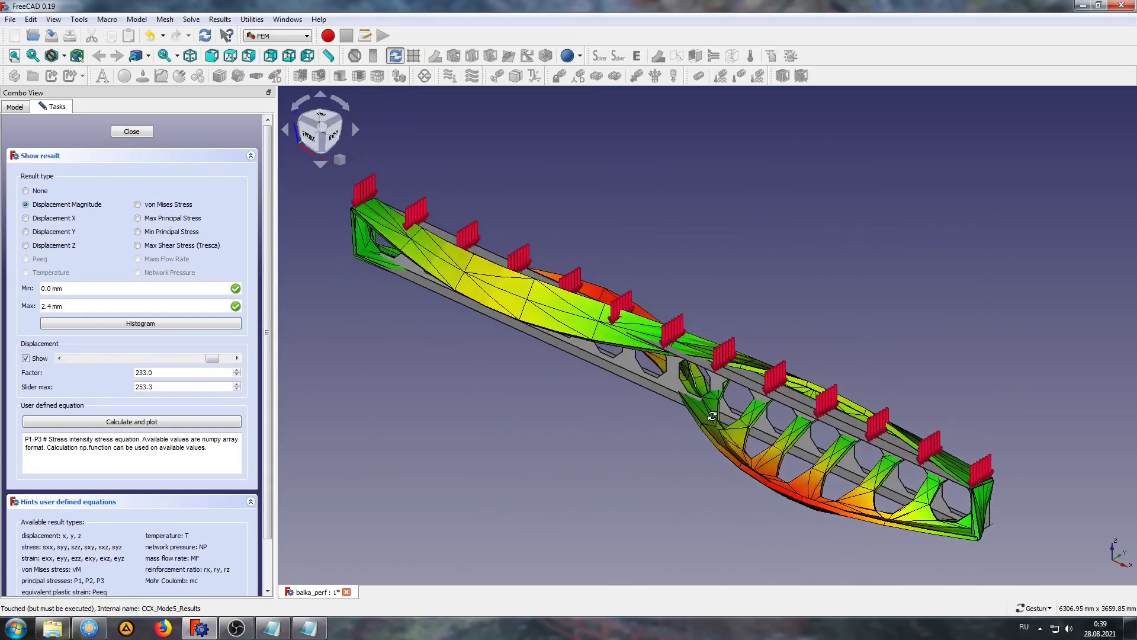
{"action": "left_click_drag", "start_coordinate": [679, 420], "coordinate": [682, 414]}
{"action": "left_click", "coordinate": [131, 131]}
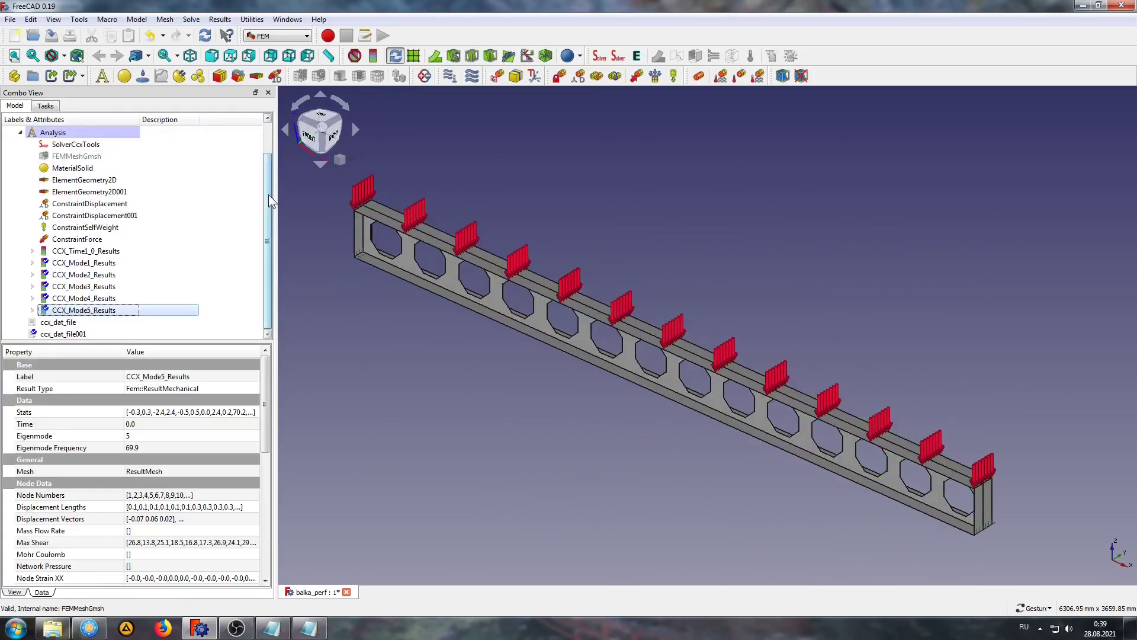
Open ccx_dat_file001 and ccx_dat_file from the model tree as text tabs
{"action": "left_click", "coordinate": [66, 335]}
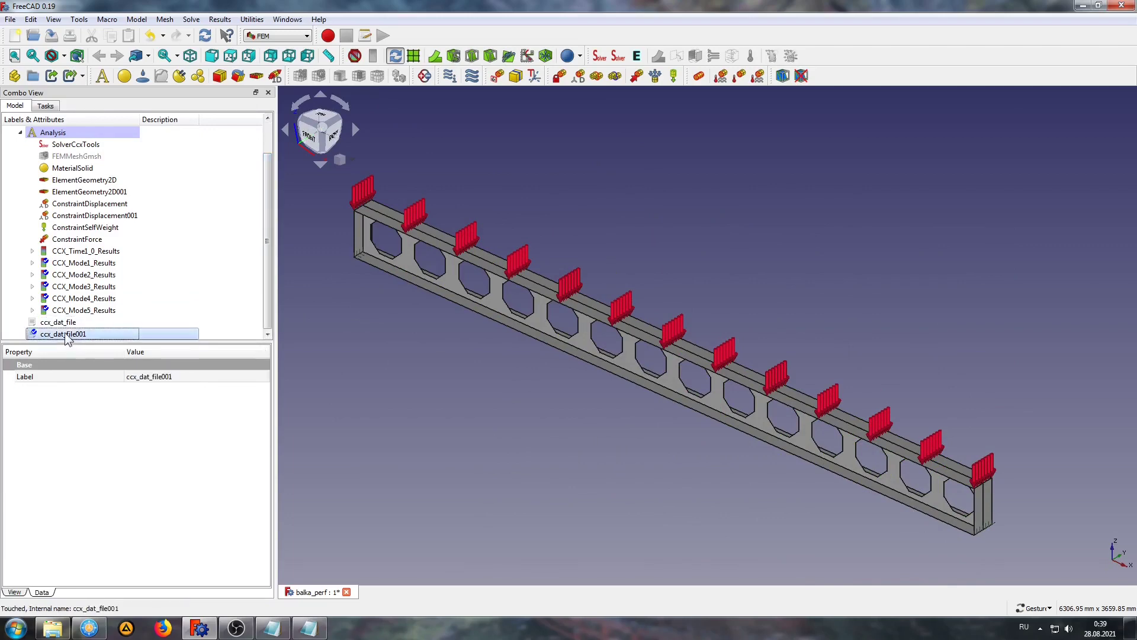
{"action": "double_click", "coordinate": [67, 335]}
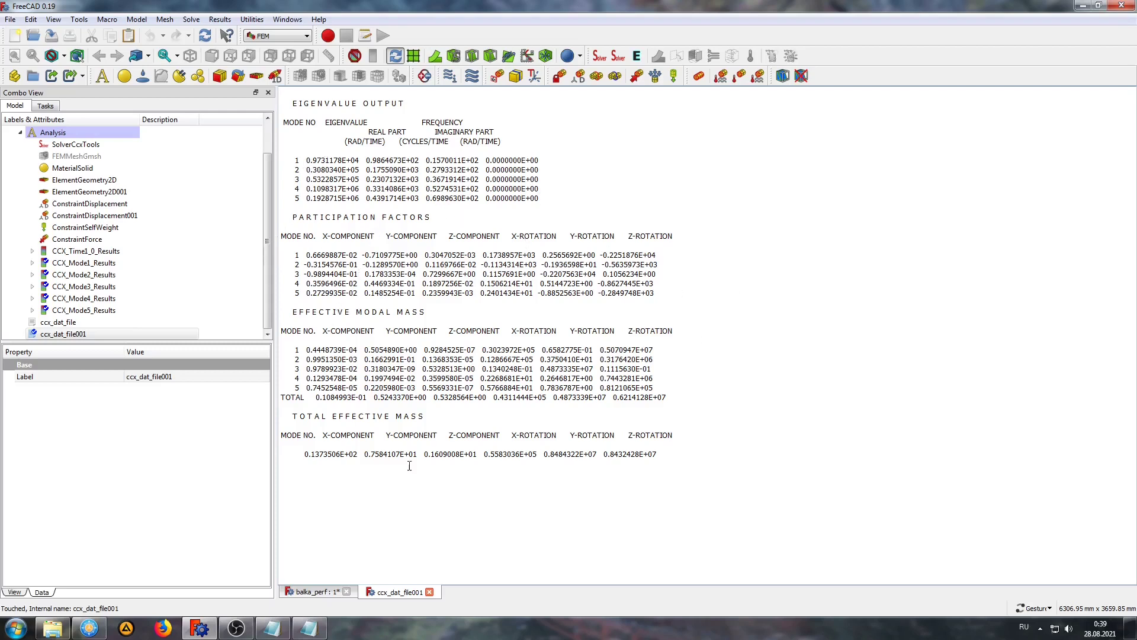
{"action": "double_click", "coordinate": [51, 323]}
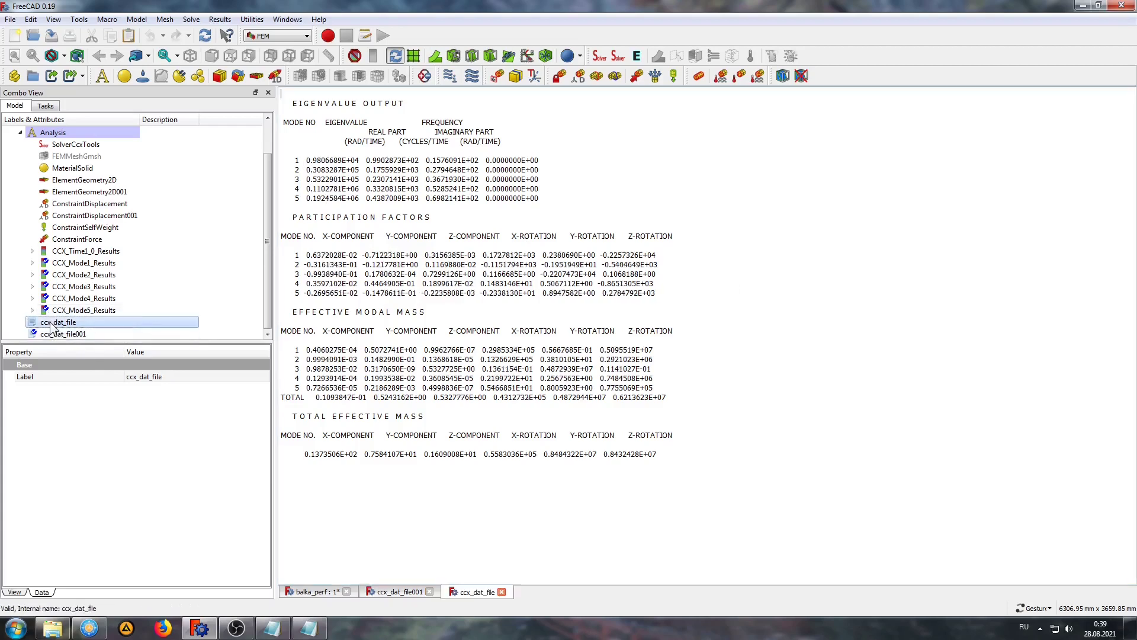
{"action": "left_click", "coordinate": [288, 19]}
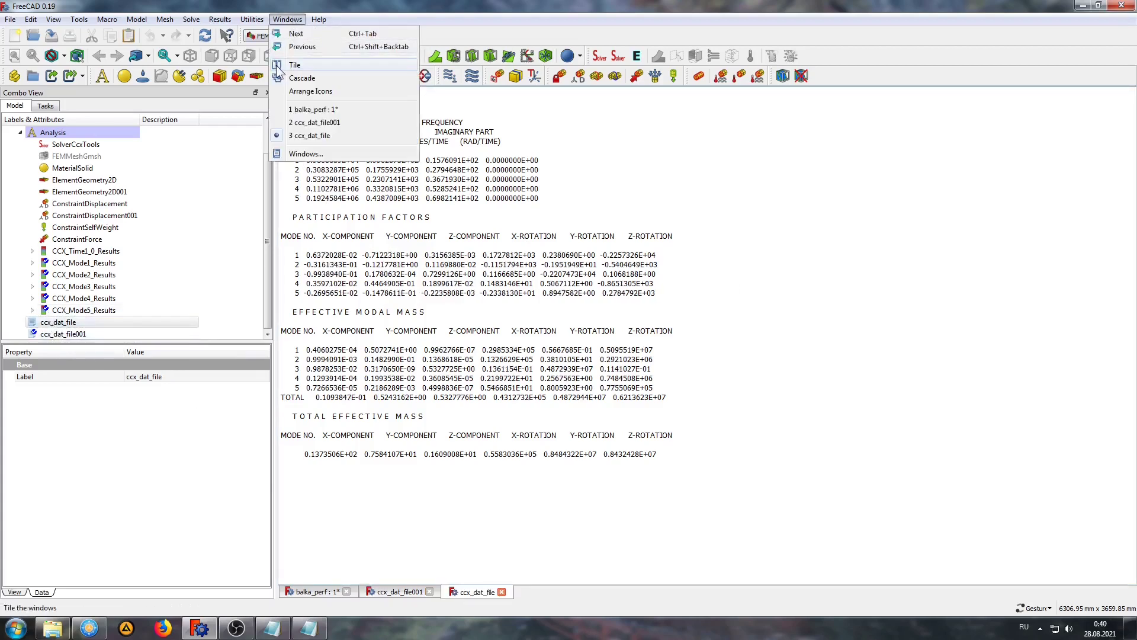
Tile the documents, minimize the 3D view and ccx_dat_file, and stretch ccx_dat_file001 to full height
{"action": "left_click", "coordinate": [295, 65]}
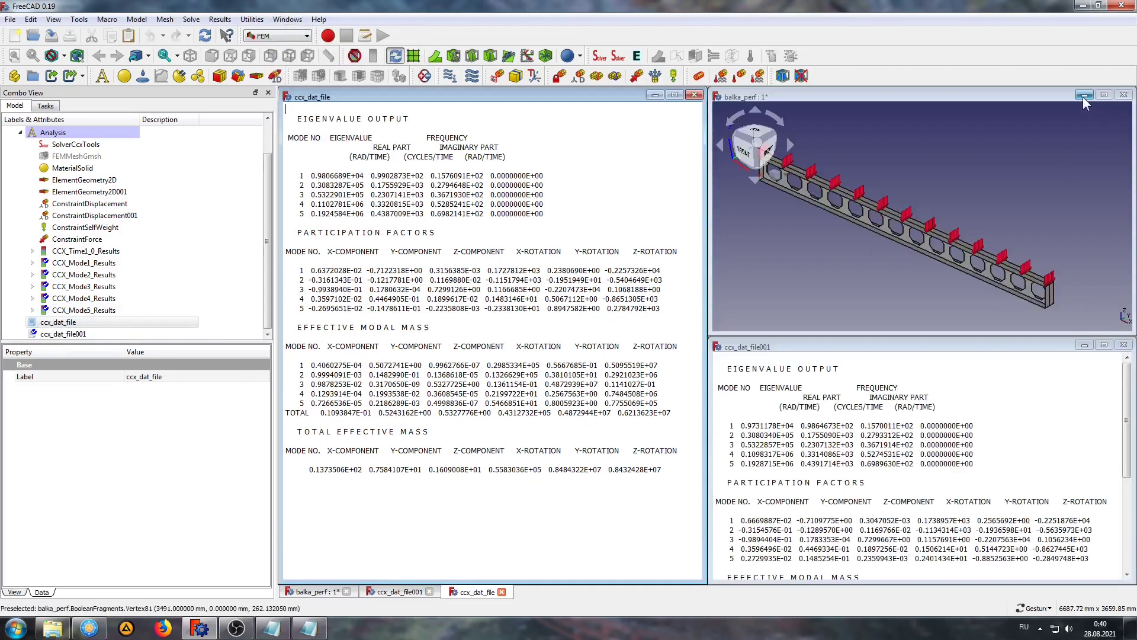
{"action": "left_click", "coordinate": [1084, 95]}
{"action": "left_click_drag", "start_coordinate": [859, 342], "coordinate": [858, 84]}
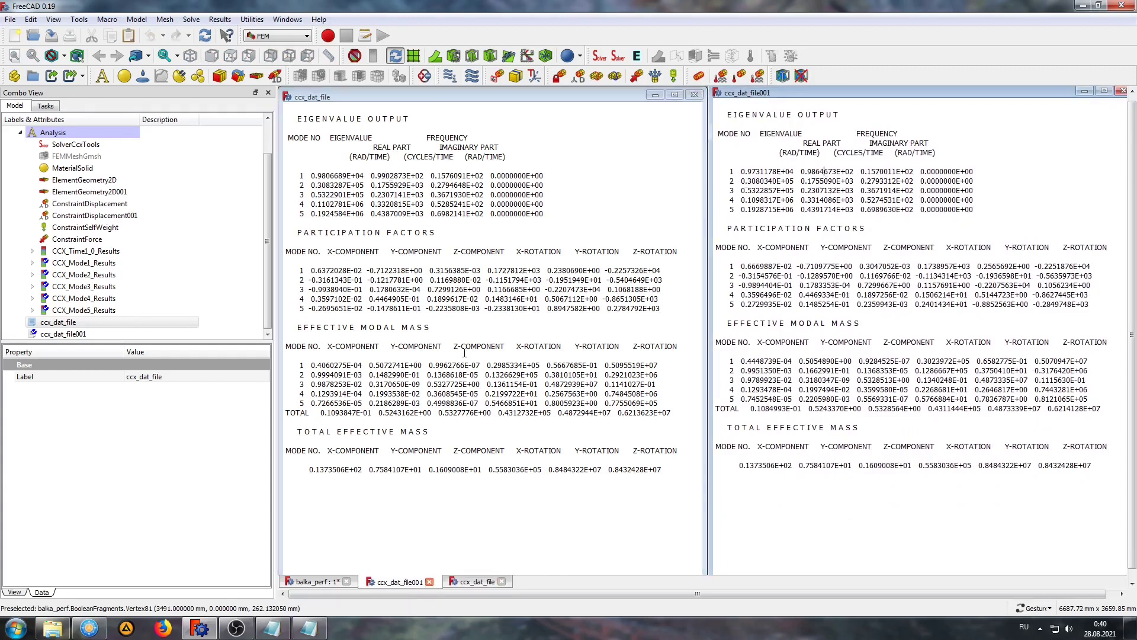
{"action": "left_click", "coordinate": [651, 95]}
Maximize ccx_dat_file001 and copy its eigenvalue, participation factor and modal mass tables
{"action": "left_click", "coordinate": [1104, 91]}
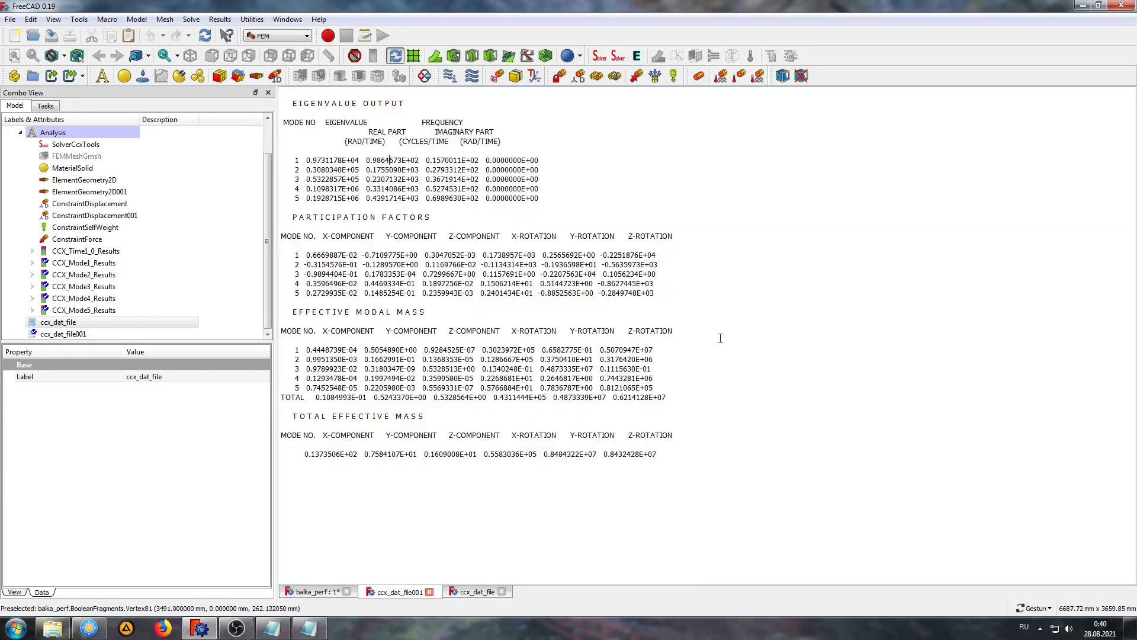
{"action": "left_click_drag", "start_coordinate": [288, 102], "coordinate": [658, 467]}
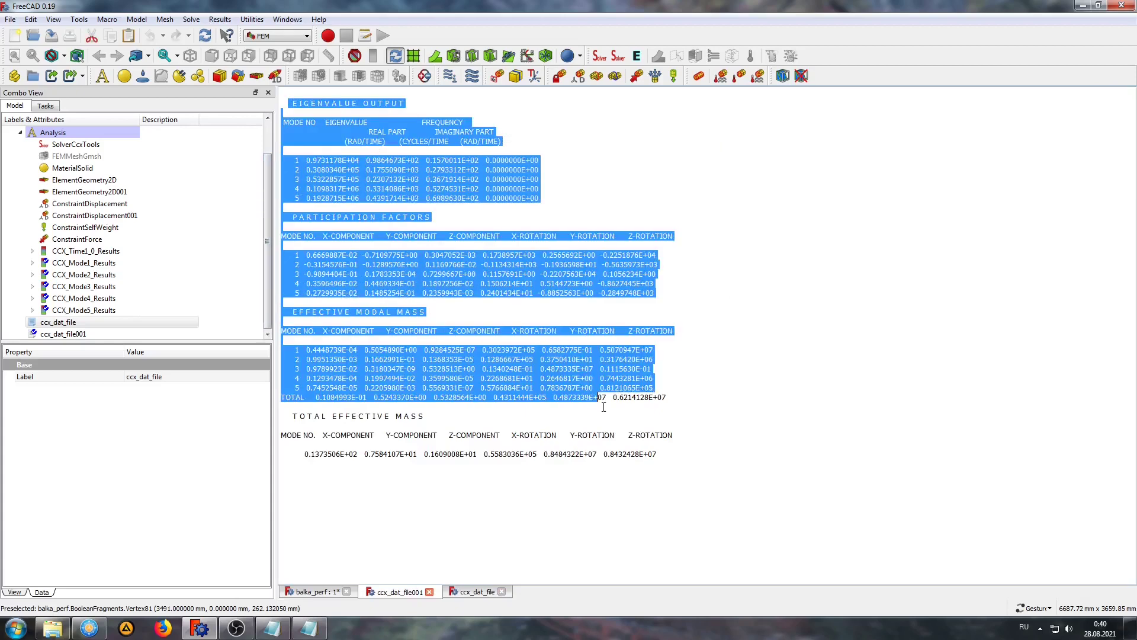
{"action": "right_click", "coordinate": [398, 325]}
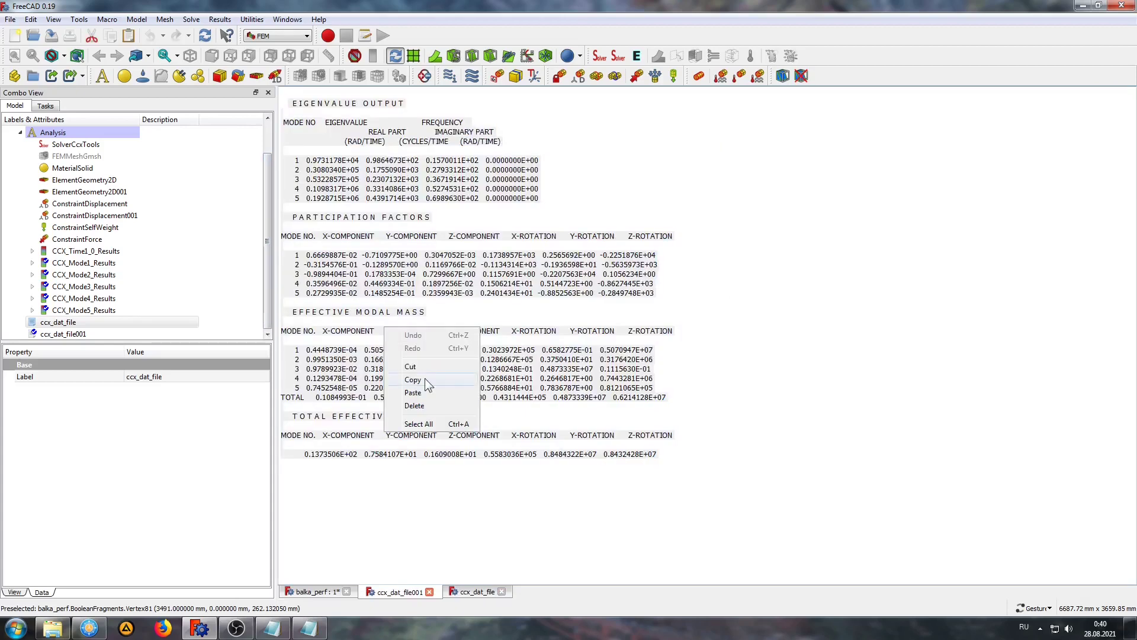
{"action": "left_click", "coordinate": [422, 371]}
Paste the tables into an untitled Notepad document and resize it so rows don't wrap
{"action": "left_click", "coordinate": [325, 626]}
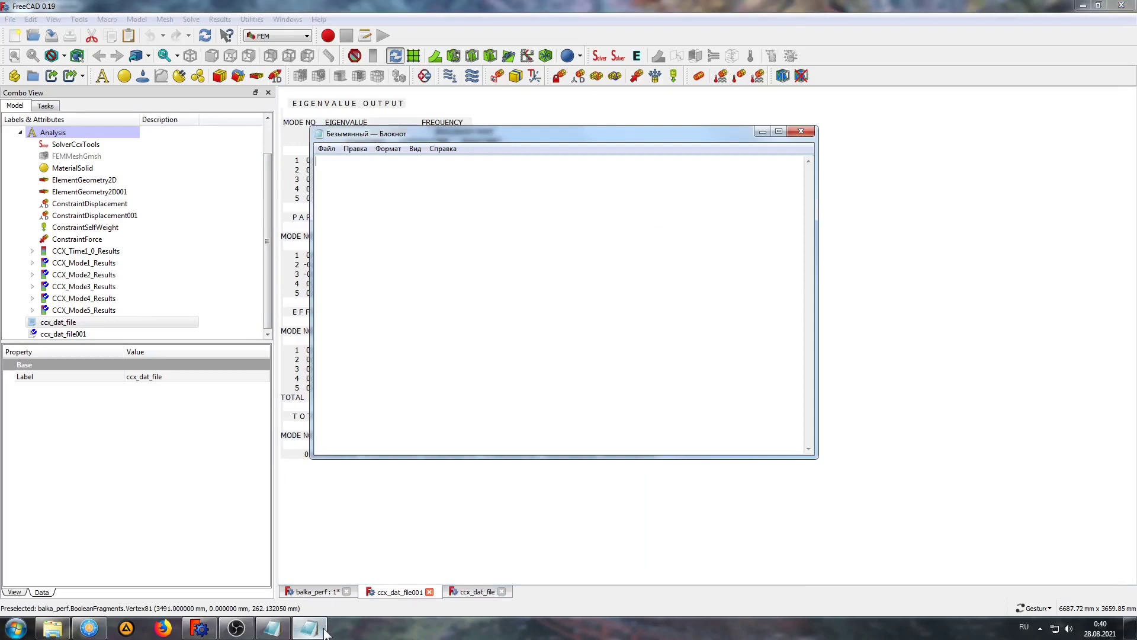
{"action": "right_click", "coordinate": [417, 212]}
{"action": "left_click", "coordinate": [460, 267]}
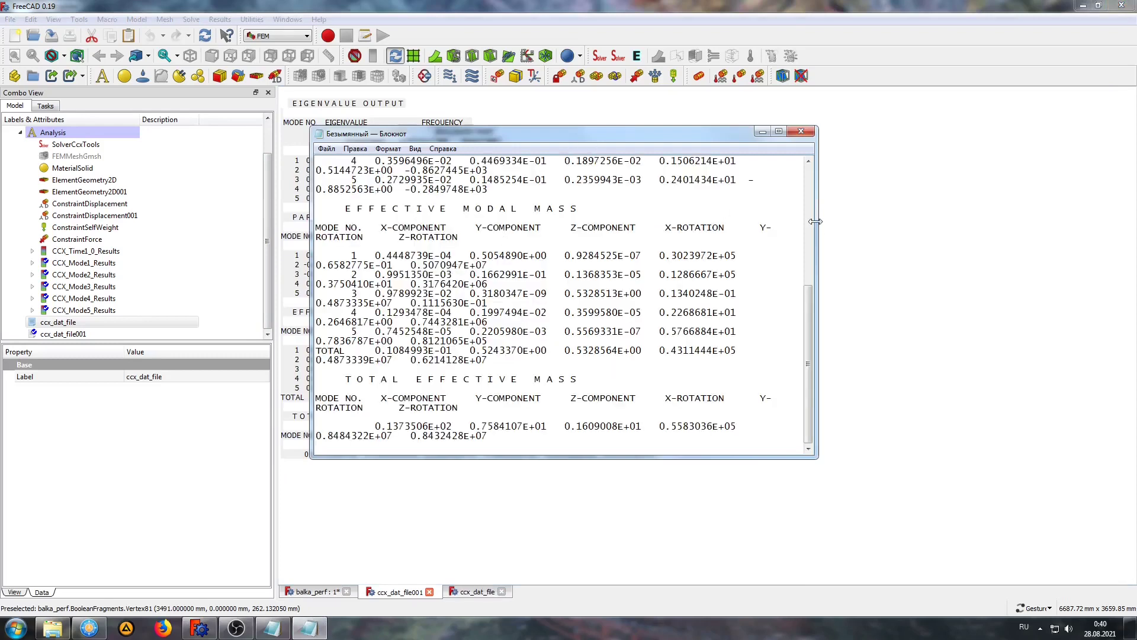
{"action": "left_click_drag", "start_coordinate": [817, 224], "coordinate": [1048, 223]}
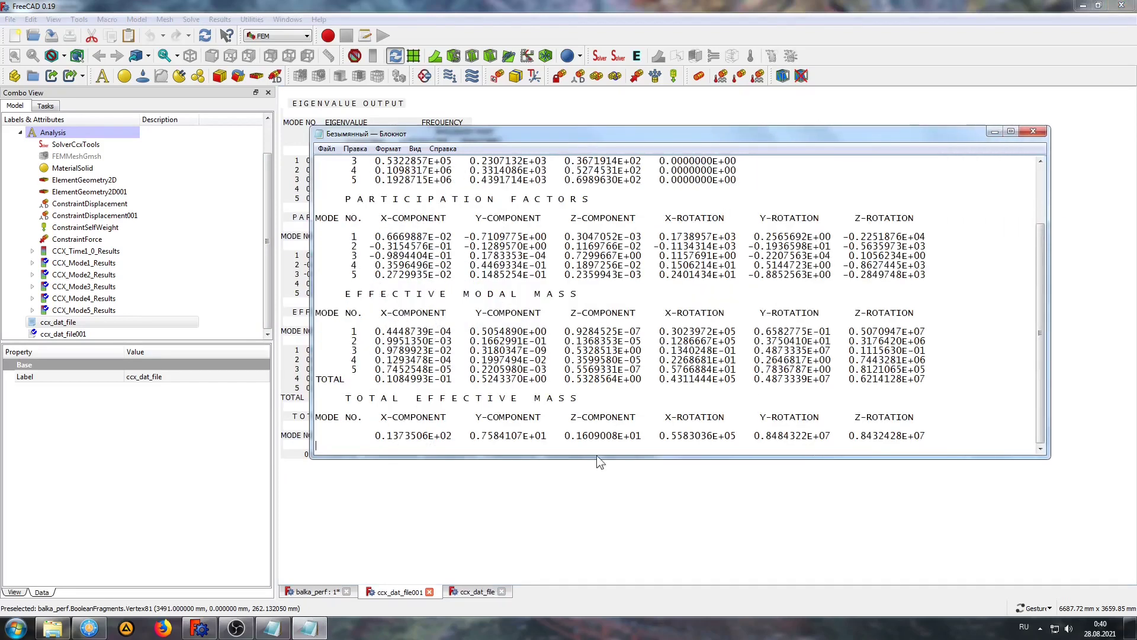
{"action": "left_click_drag", "start_coordinate": [596, 457], "coordinate": [604, 597]}
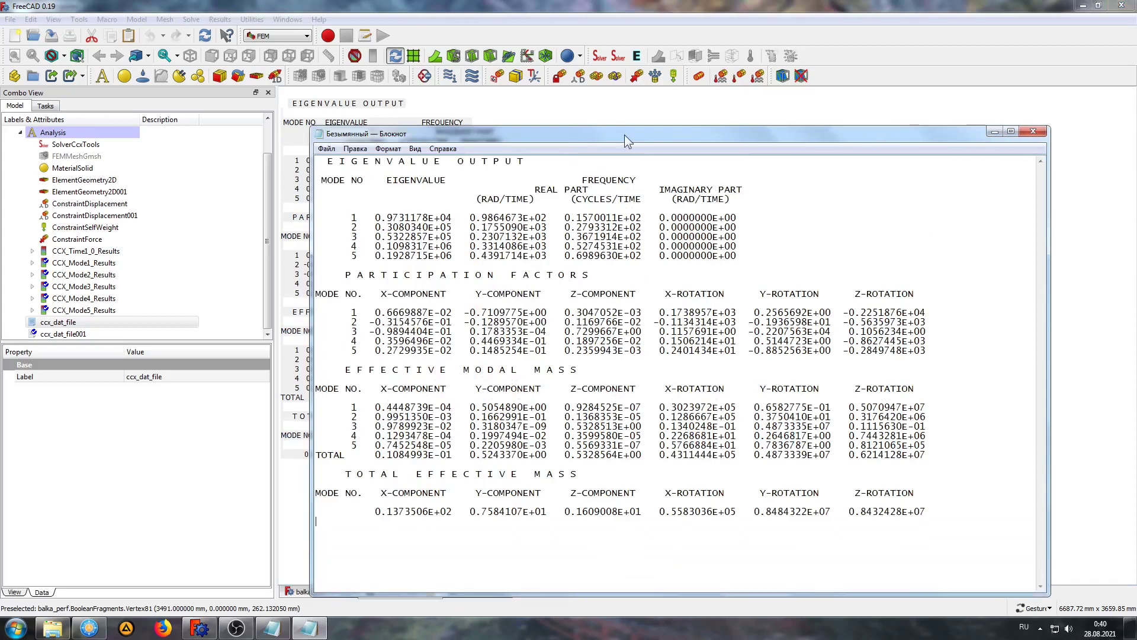
{"action": "left_click_drag", "start_coordinate": [624, 134], "coordinate": [648, 116]}
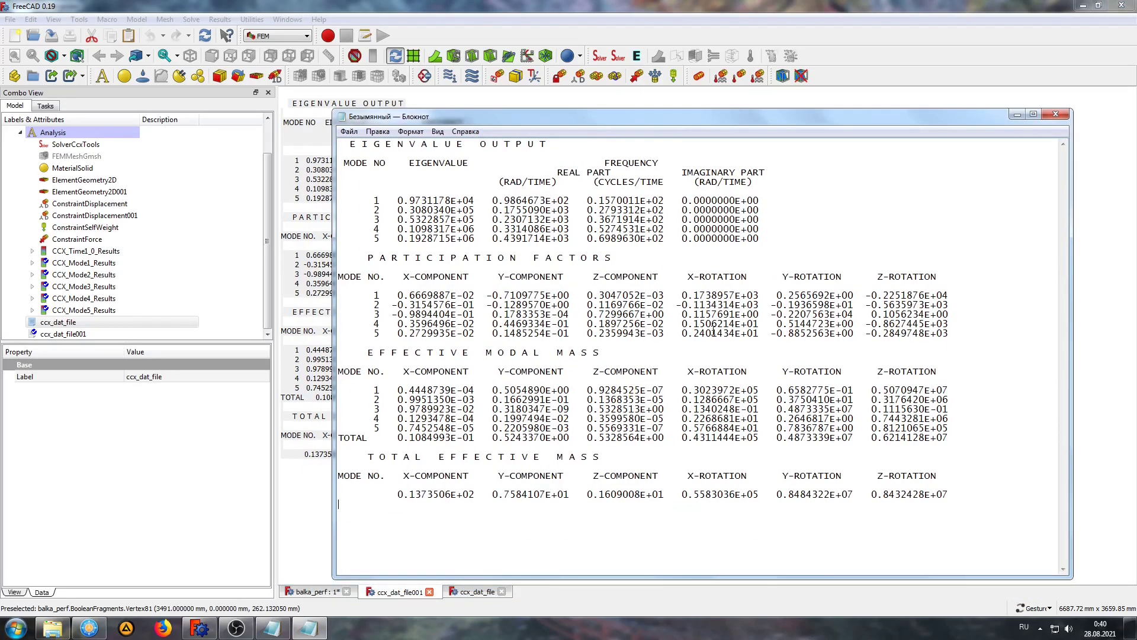
{"action": "left_click_drag", "start_coordinate": [1073, 272], "coordinate": [980, 273]}
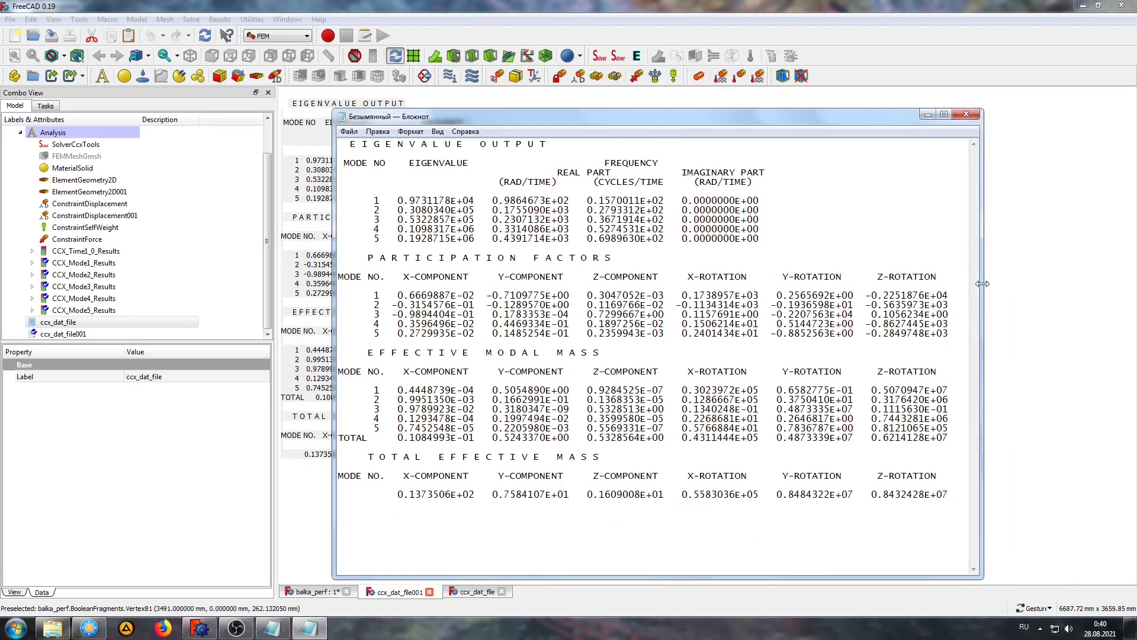
{"action": "left_click_drag", "start_coordinate": [838, 119], "coordinate": [951, 112]}
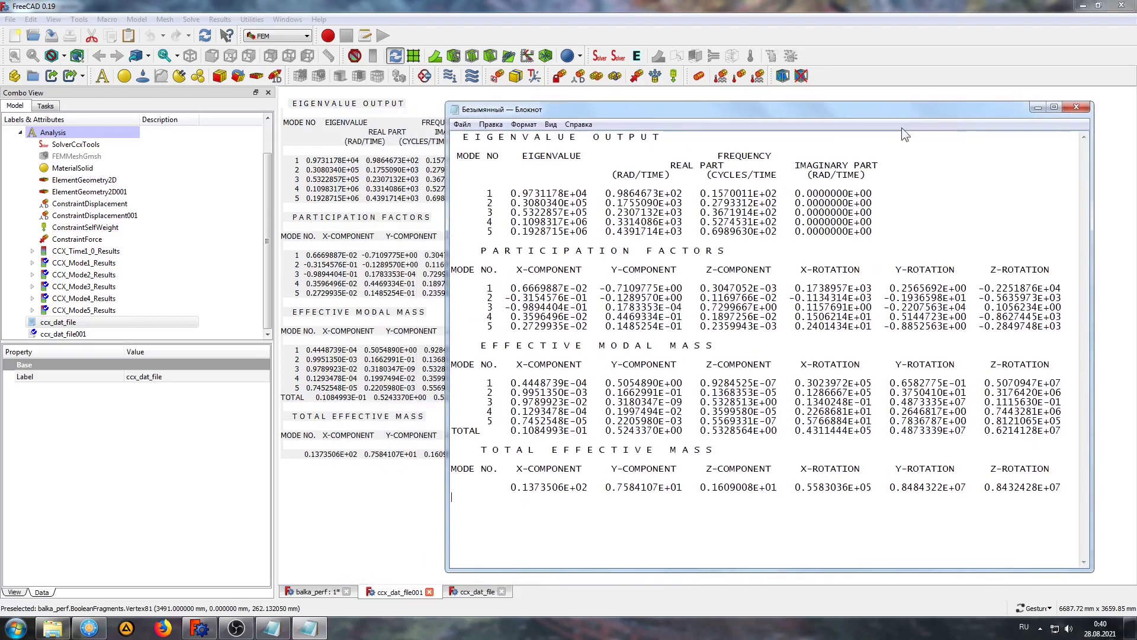
{"action": "left_click", "coordinate": [294, 593]}
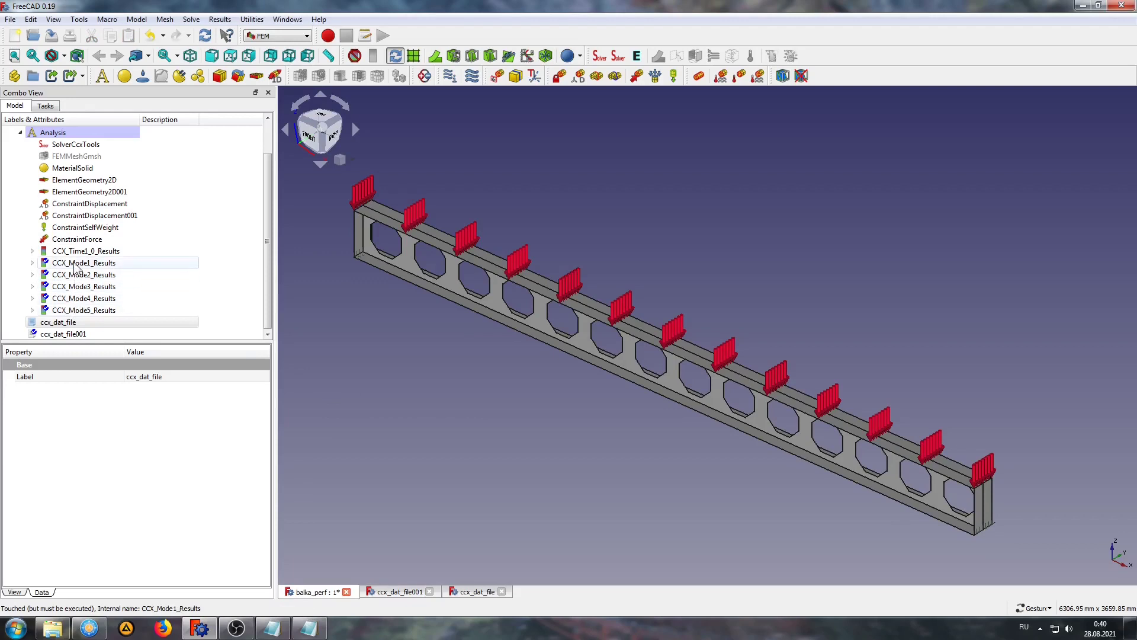
Create a ResultPipeline from the mode 1 results and add a Warp filter to it
{"action": "left_click", "coordinate": [75, 265]}
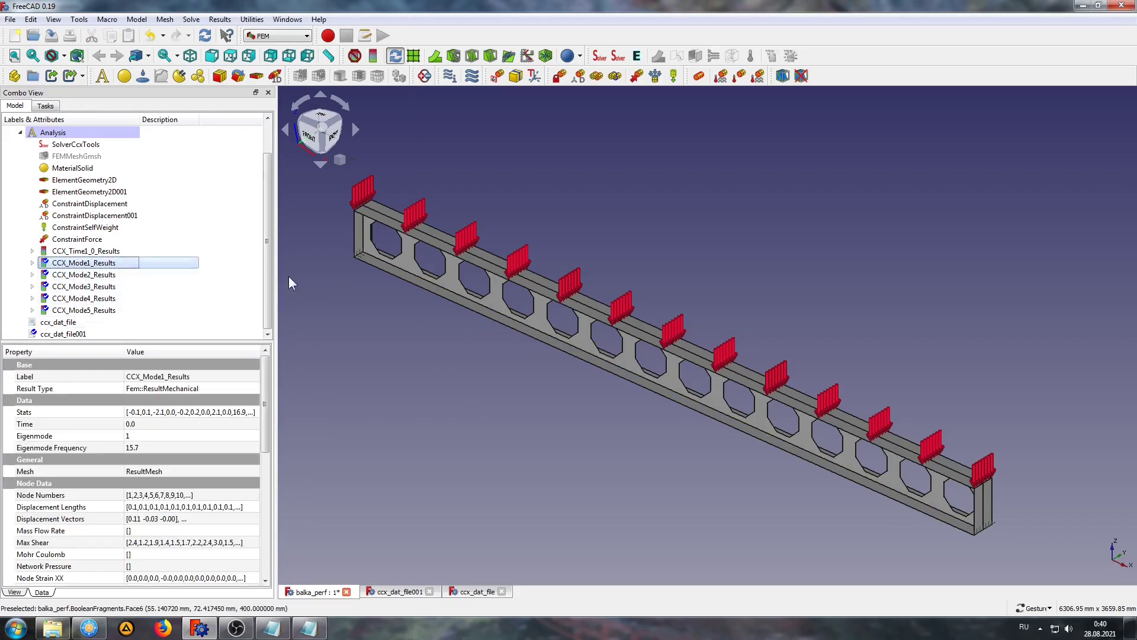
{"action": "left_click", "coordinate": [413, 55]}
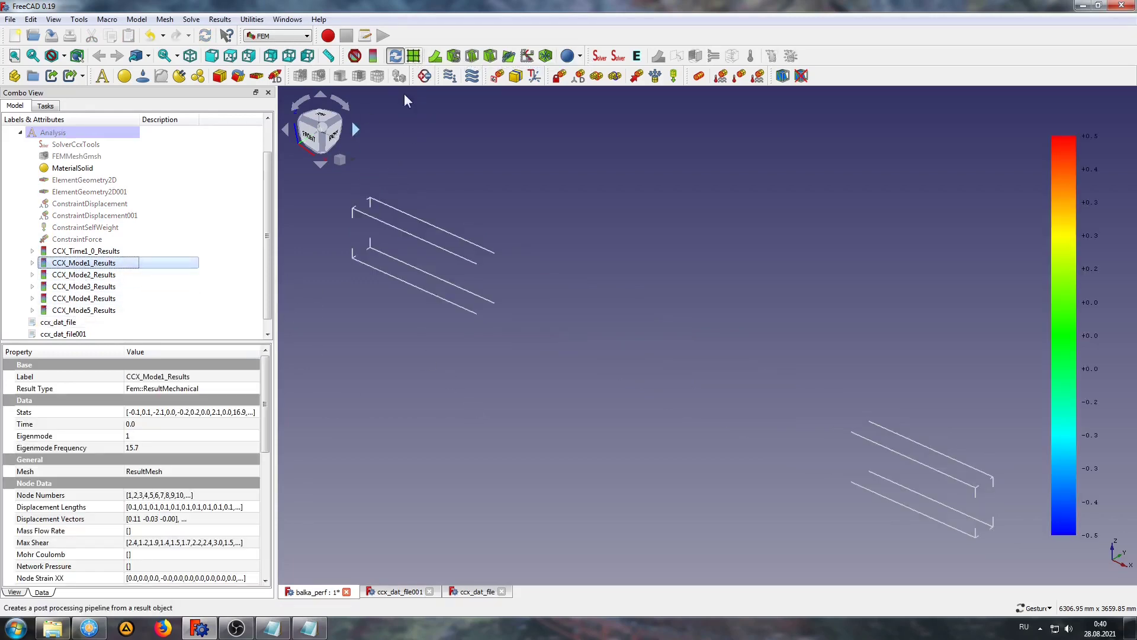
{"action": "left_click", "coordinate": [58, 335]}
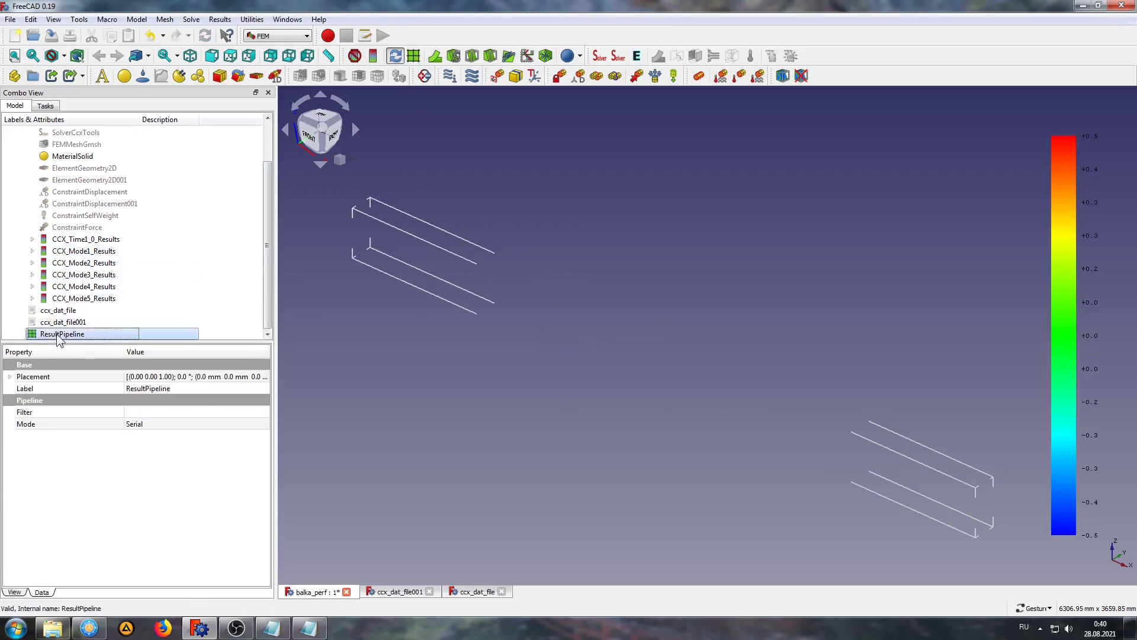
{"action": "left_click", "coordinate": [435, 56]}
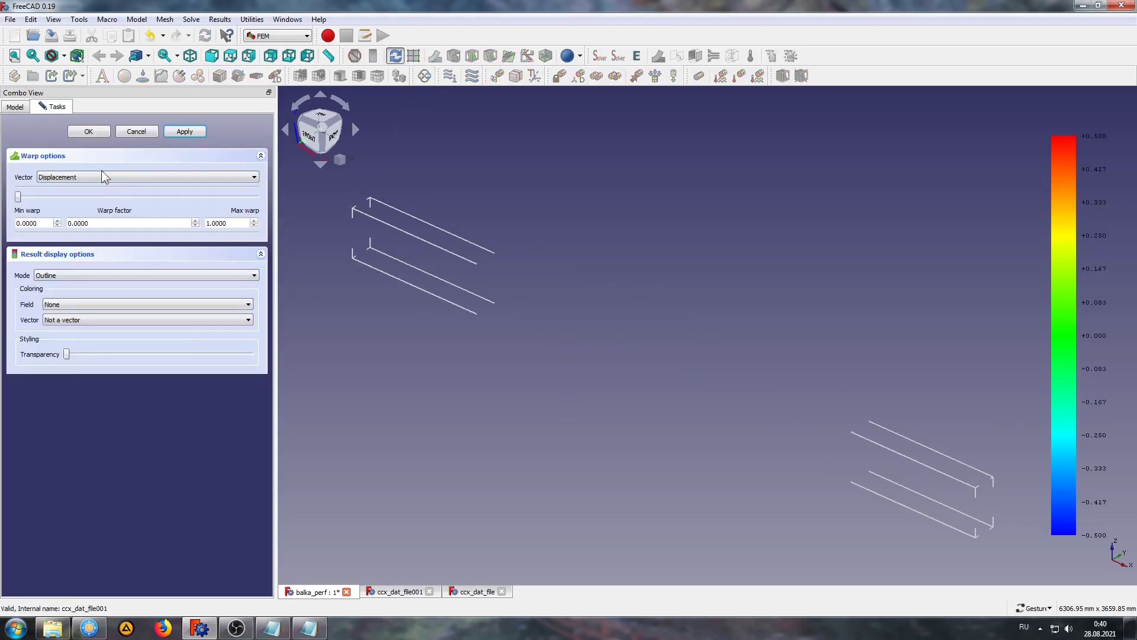
Set the warp filter to Surface, Displacement Magnitude, max warp 1000 and warp factor 390
{"action": "left_click", "coordinate": [67, 274]}
{"action": "left_click", "coordinate": [59, 296]}
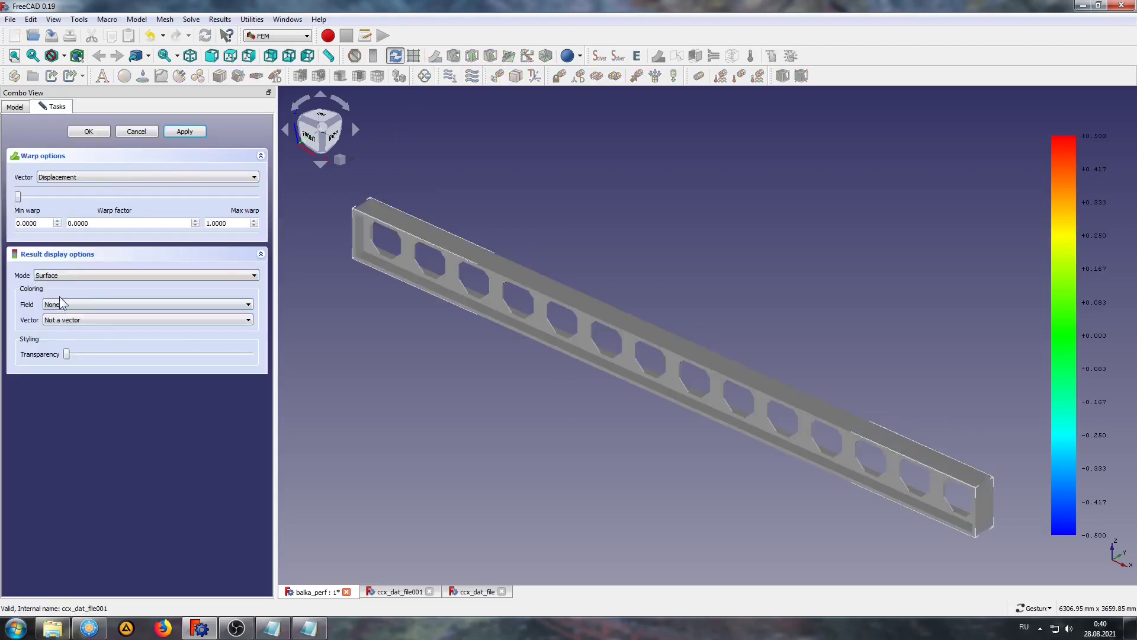
{"action": "left_click", "coordinate": [71, 323]}
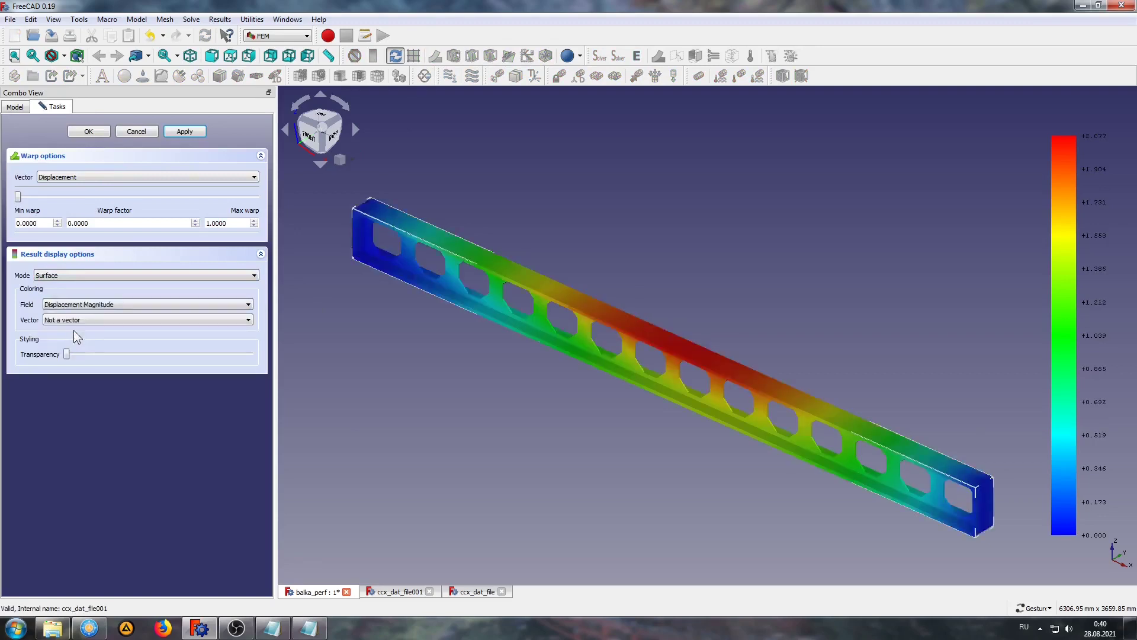
{"action": "left_click", "coordinate": [208, 223]}
{"action": "type", "text": "1000.0000"}
{"action": "left_click_drag", "start_coordinate": [17, 197], "coordinate": [119, 199]}
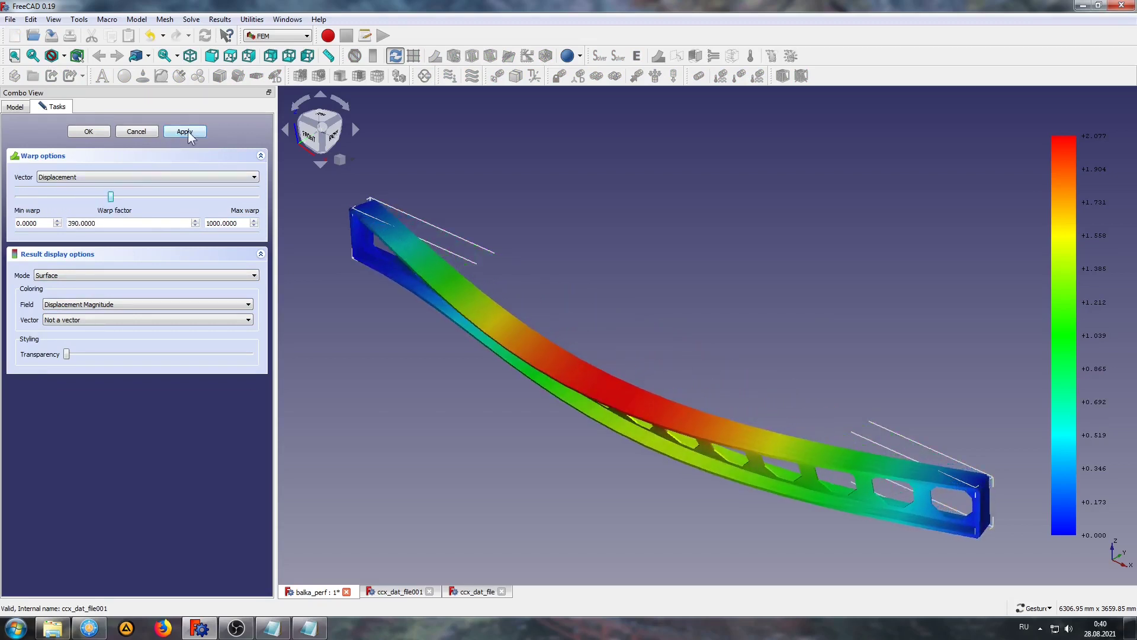
{"action": "mouse_move", "coordinate": [815, 416]}
{"action": "left_mouse_down"}
{"action": "mouse_move", "coordinate": [729, 431]}
{"action": "mouse_move", "coordinate": [592, 411]}
{"action": "left_mouse_up"}
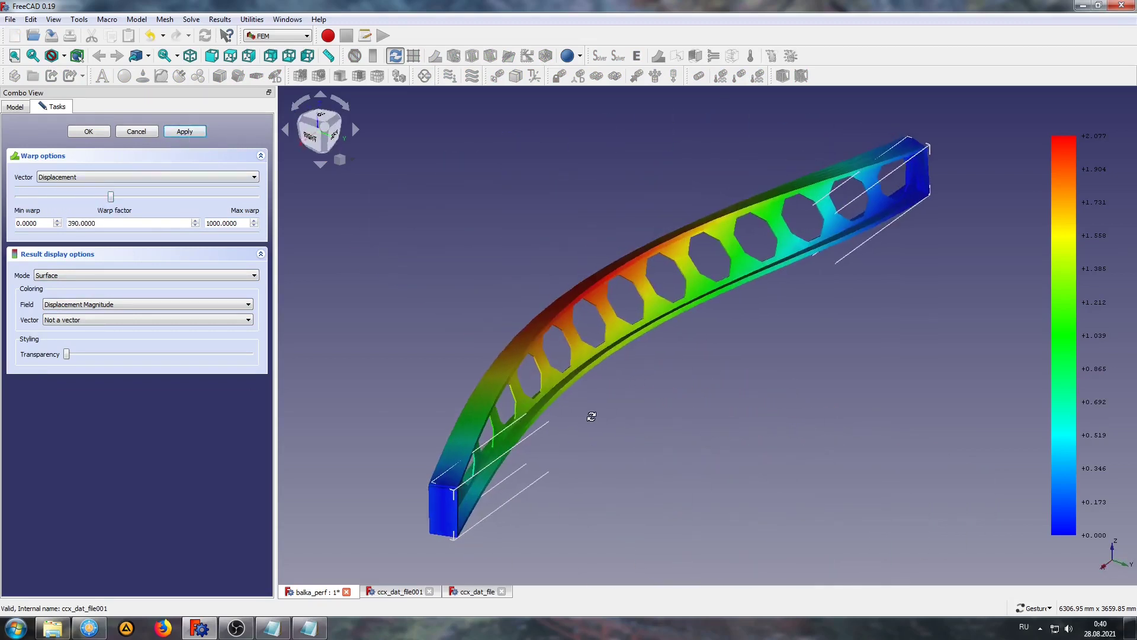
{"action": "left_click_drag", "start_coordinate": [647, 385], "coordinate": [638, 388]}
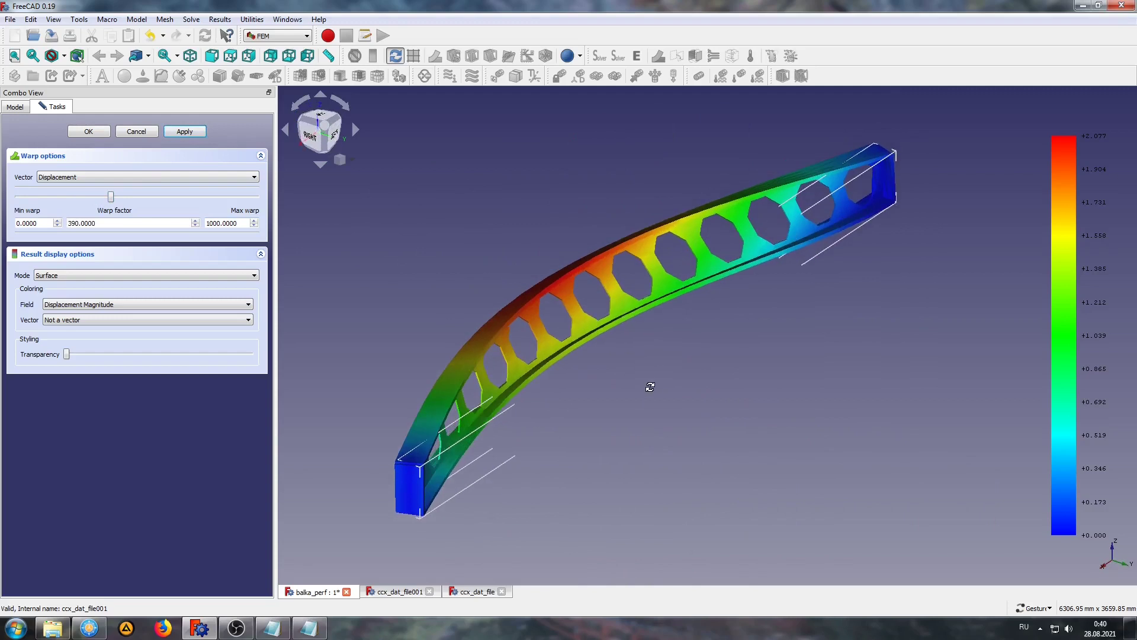
{"action": "left_click", "coordinate": [90, 131]}
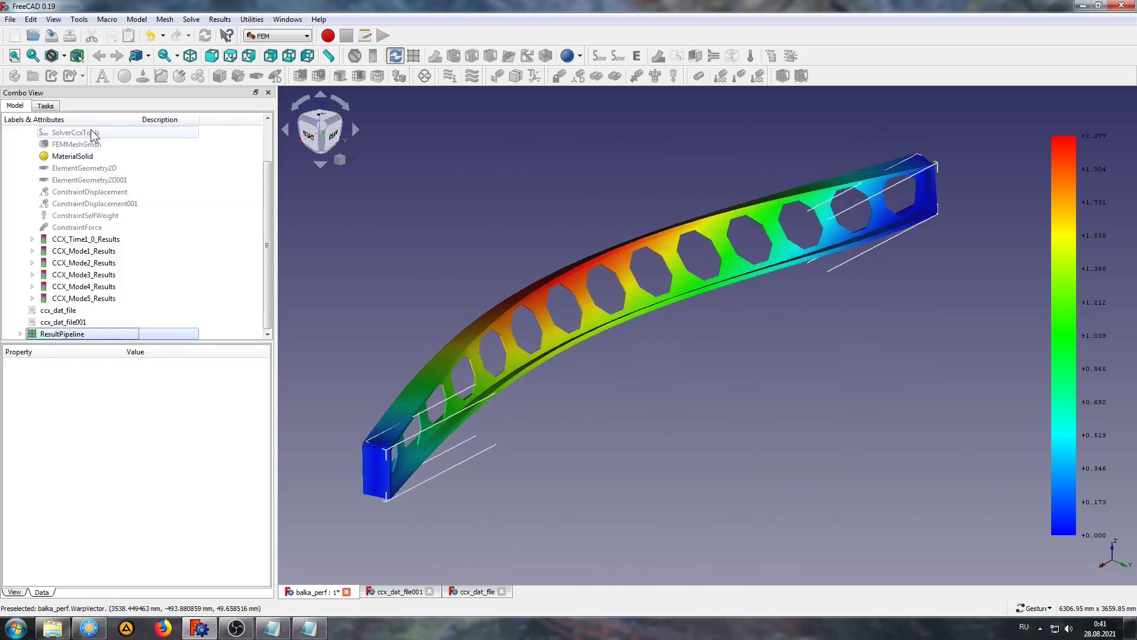
Show the ResultPipeline's undeformed beam in Surface mode at about 300 transparency behind the warped beam
{"action": "left_click", "coordinate": [21, 334]}
{"action": "double_click", "coordinate": [62, 321]}
{"action": "left_click", "coordinate": [69, 177]}
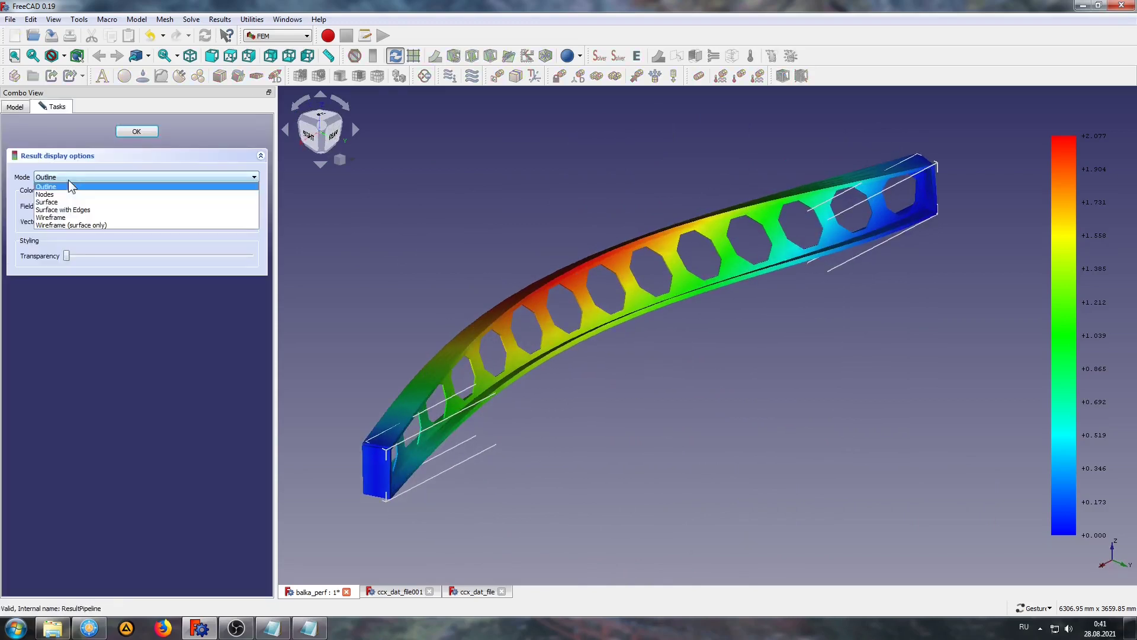
{"action": "left_click", "coordinate": [61, 203]}
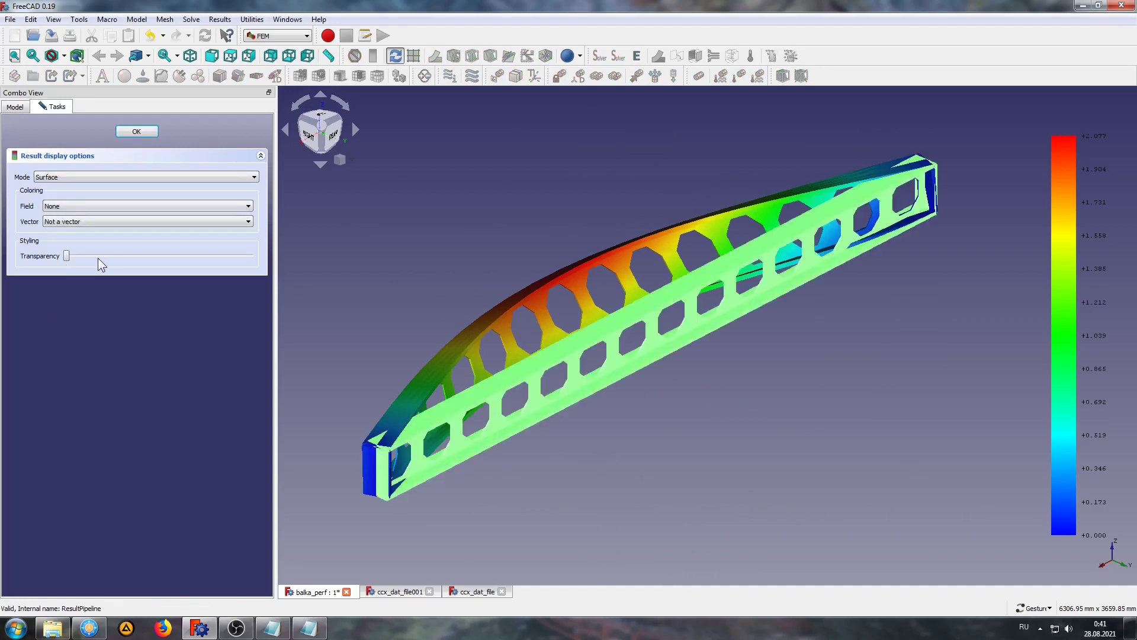
{"action": "left_click_drag", "start_coordinate": [68, 256], "coordinate": [206, 256]}
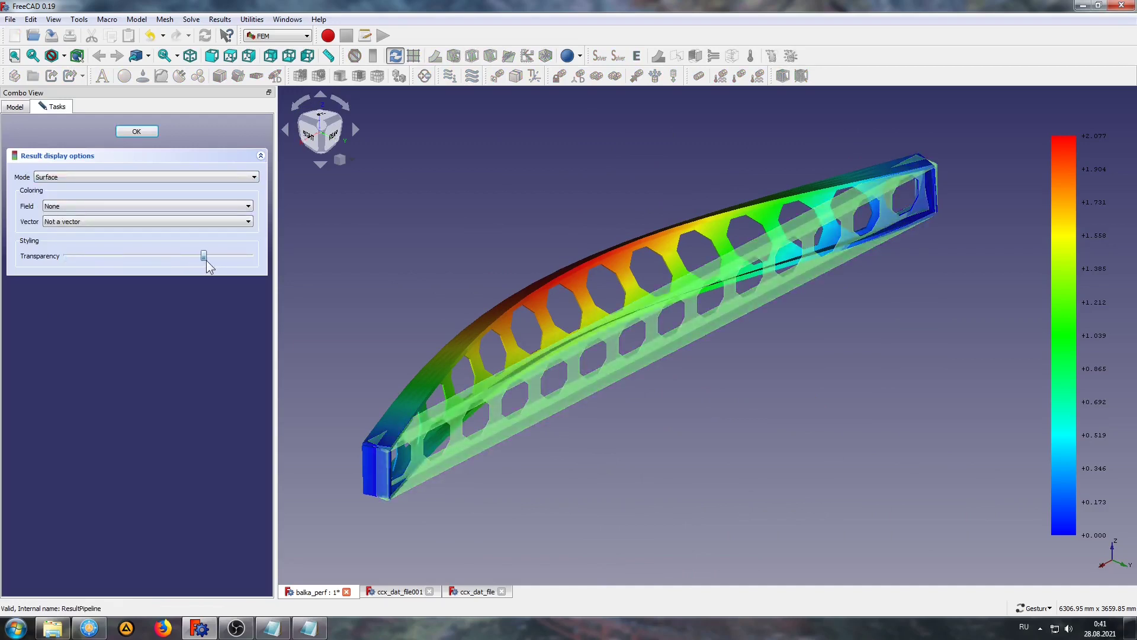
{"action": "left_click_drag", "start_coordinate": [474, 215], "coordinate": [485, 193]}
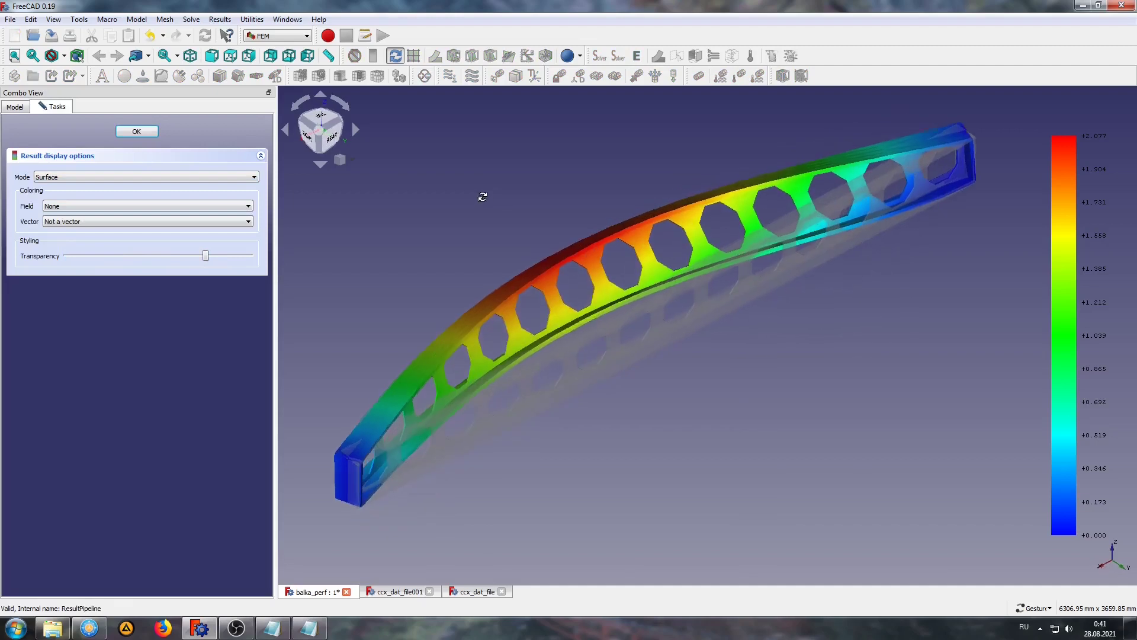
{"action": "left_click_drag", "start_coordinate": [206, 256], "coordinate": [183, 257]}
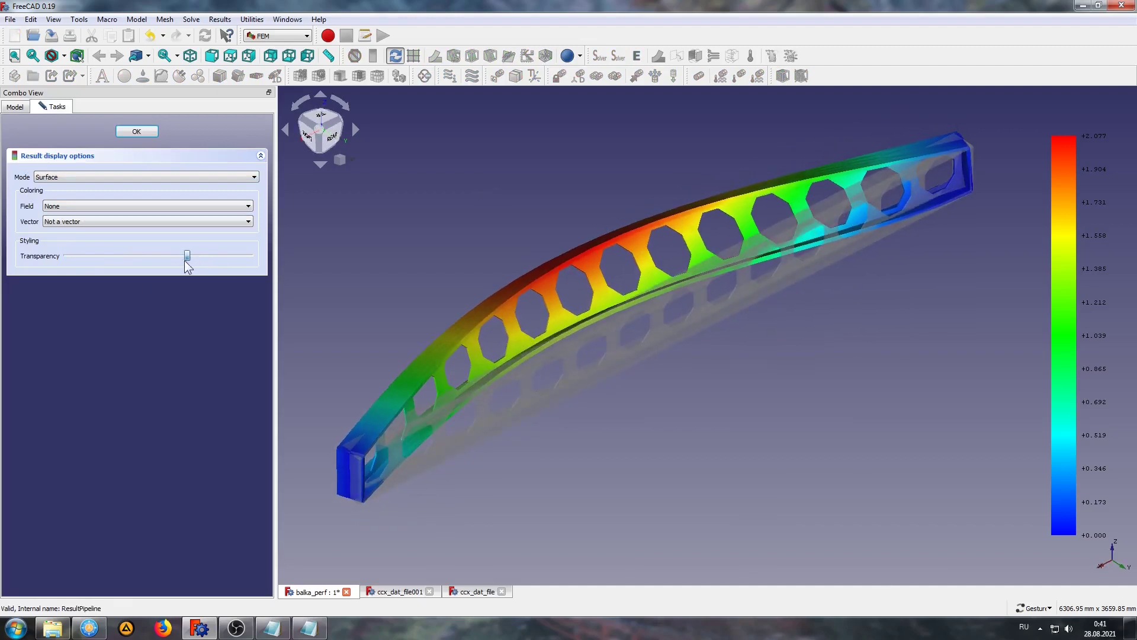
{"action": "left_click_drag", "start_coordinate": [532, 191], "coordinate": [556, 185]}
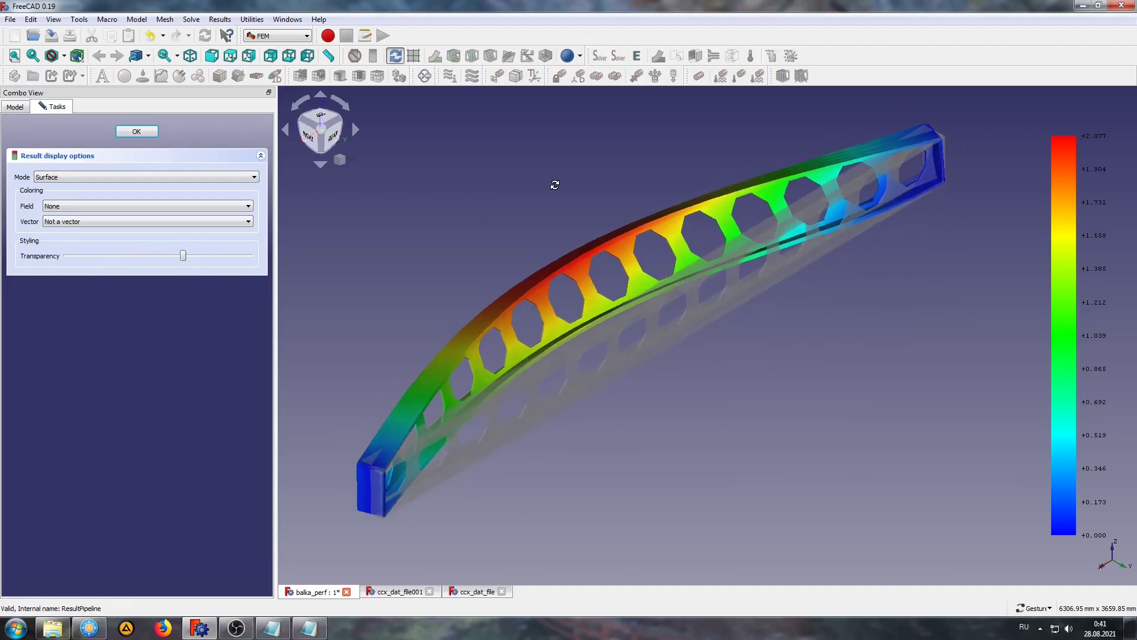
{"action": "left_click", "coordinate": [144, 130]}
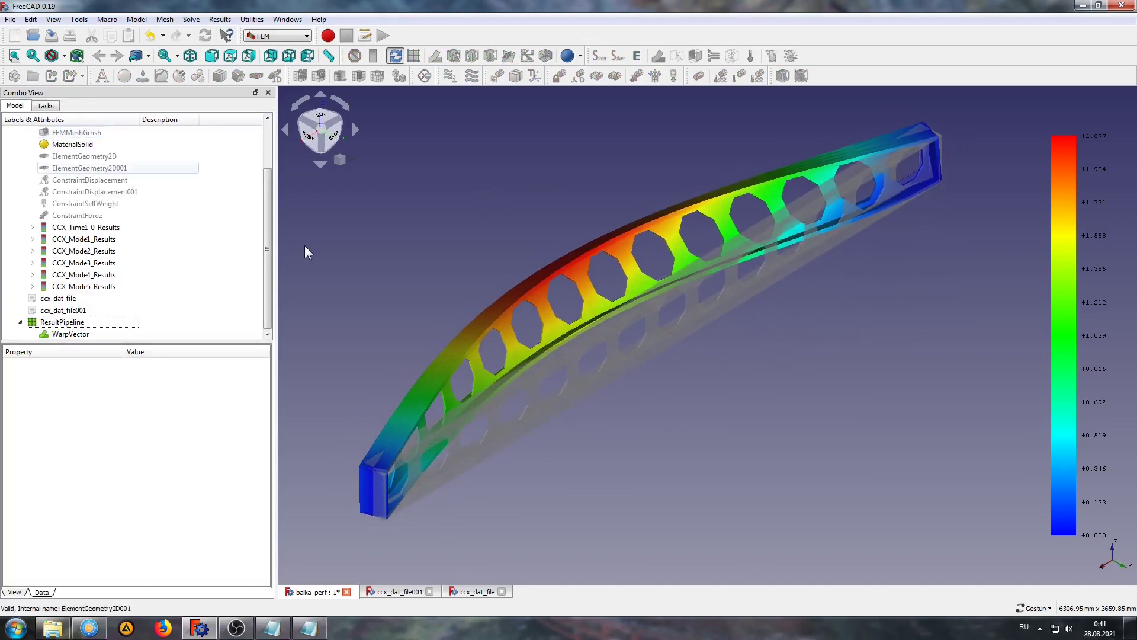
Save the view as PNG '001' in D:\test with a White background, keeping Framebuffer (custom)
{"action": "left_click", "coordinate": [80, 20]}
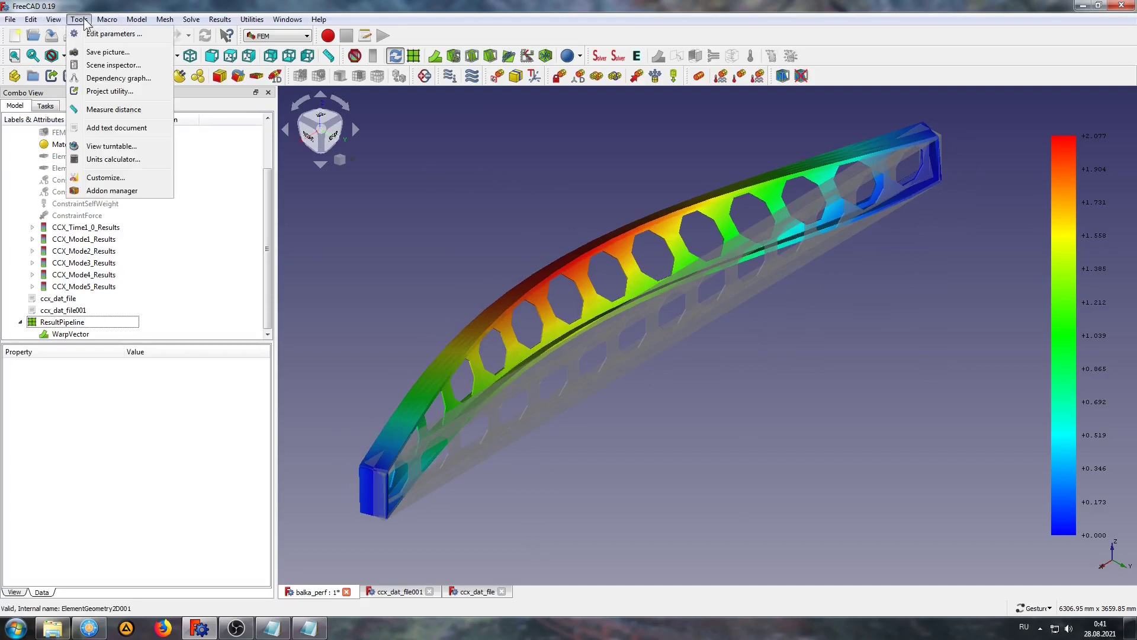
{"action": "left_click", "coordinate": [87, 54]}
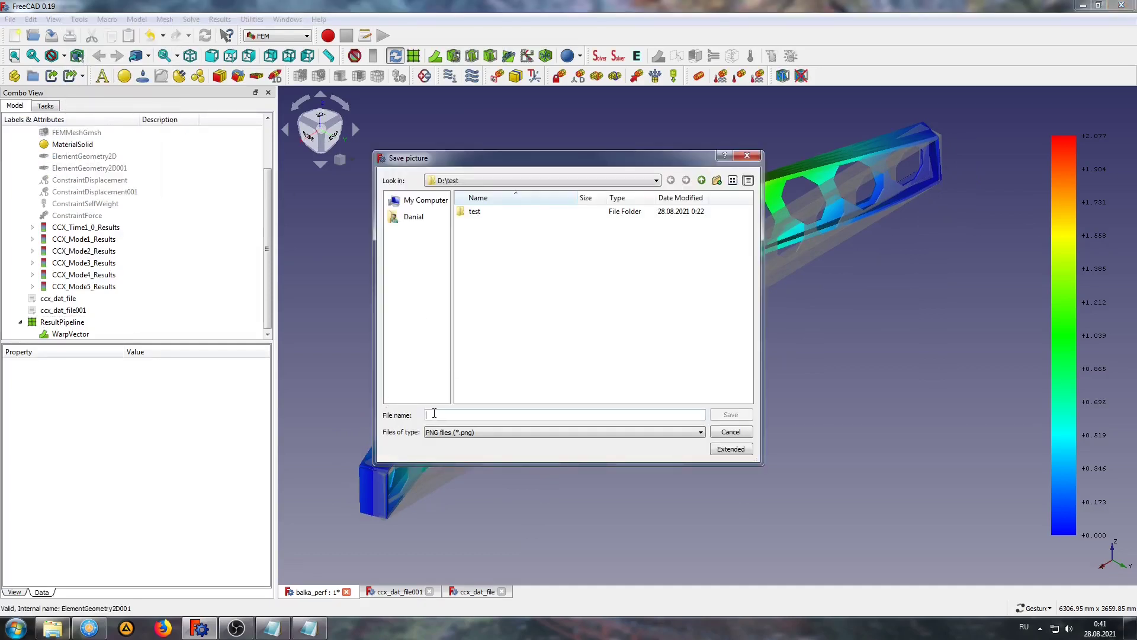
{"action": "type", "text": "001"}
{"action": "left_click", "coordinate": [739, 455]}
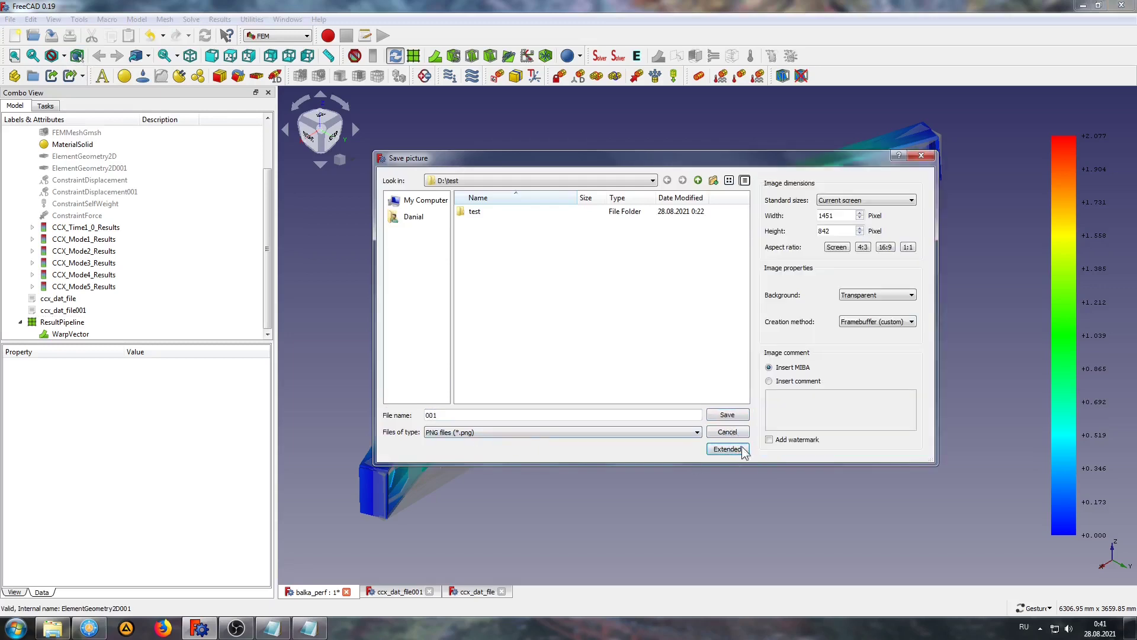
{"action": "left_click", "coordinate": [881, 295]}
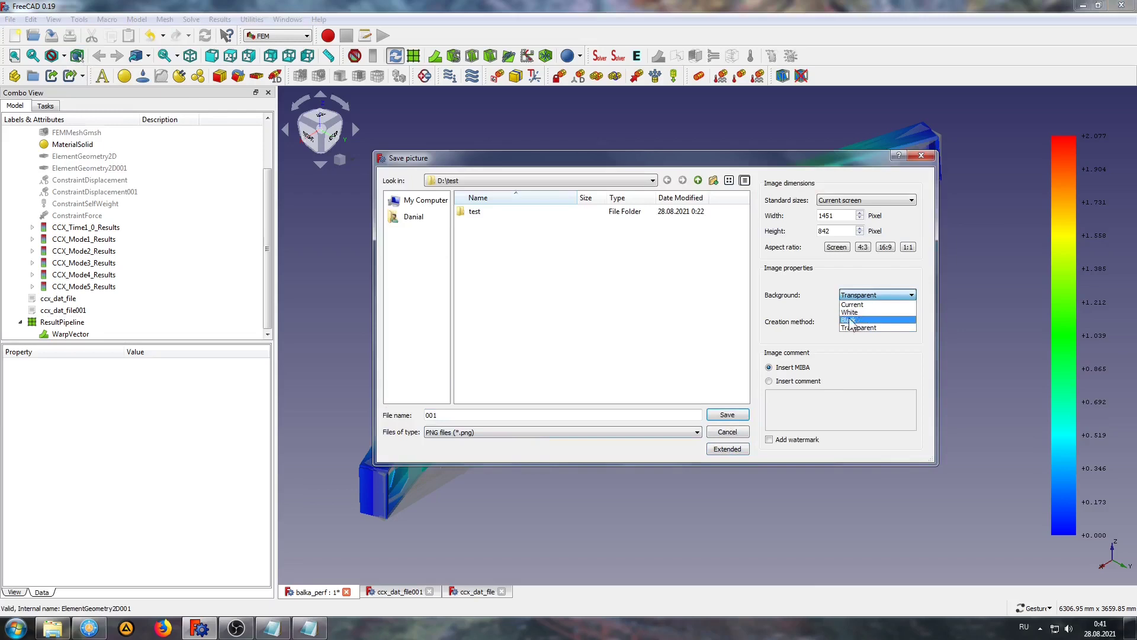
{"action": "left_click", "coordinate": [861, 312]}
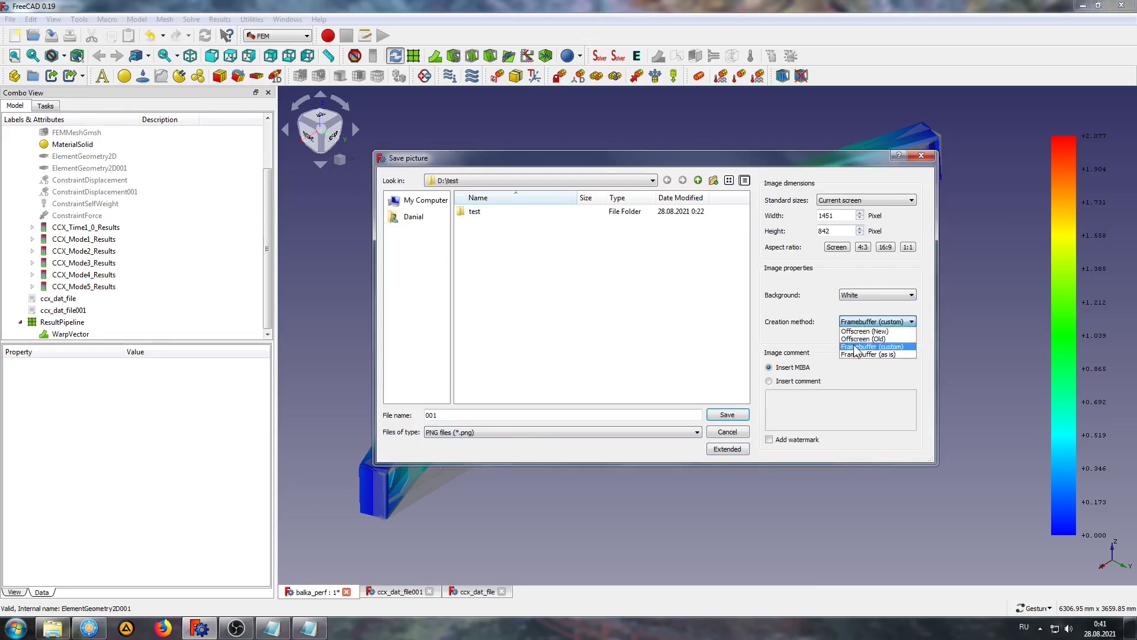
{"action": "left_click", "coordinate": [871, 347]}
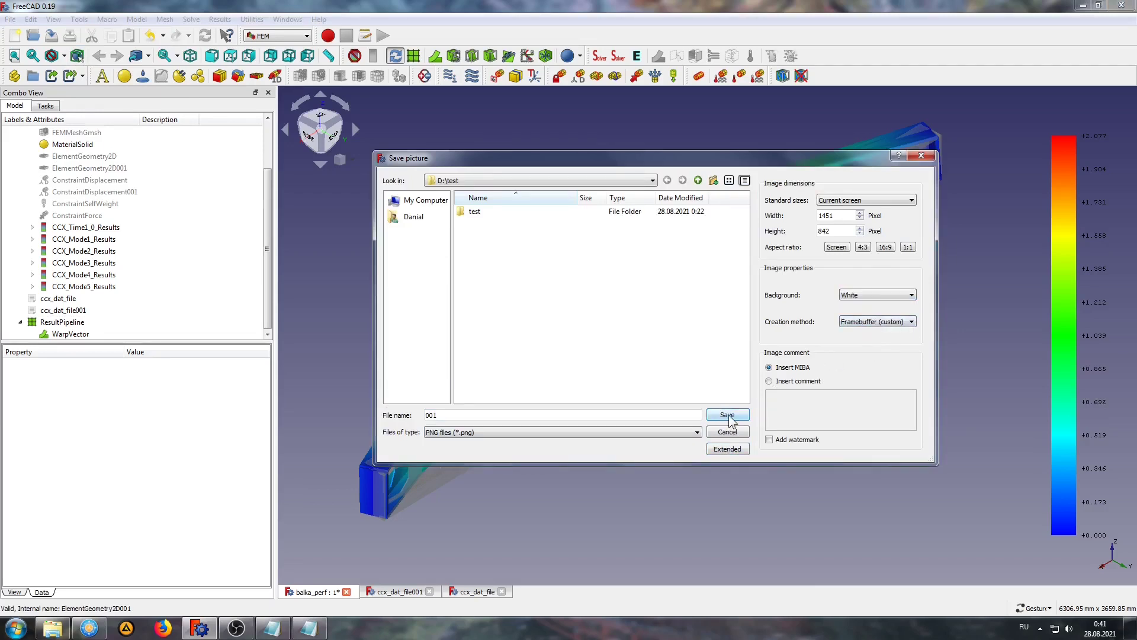
{"action": "left_click", "coordinate": [727, 415]}
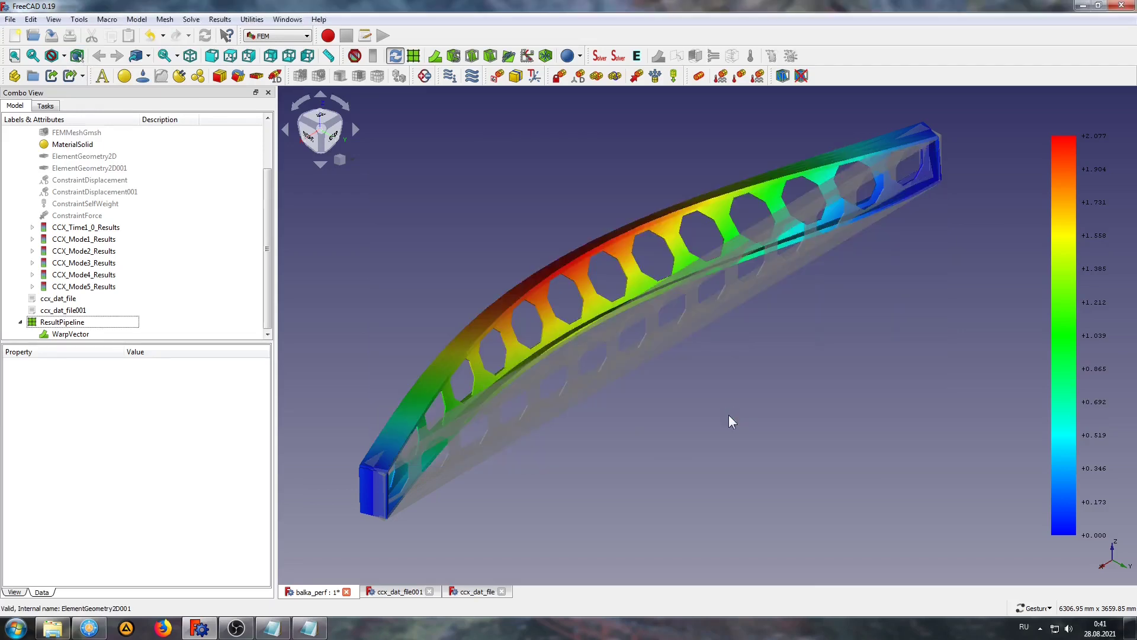
Open image 001 from the test folder in Photo Viewer, enlarge it, and minimize Explorer
{"action": "left_click", "coordinate": [52, 631]}
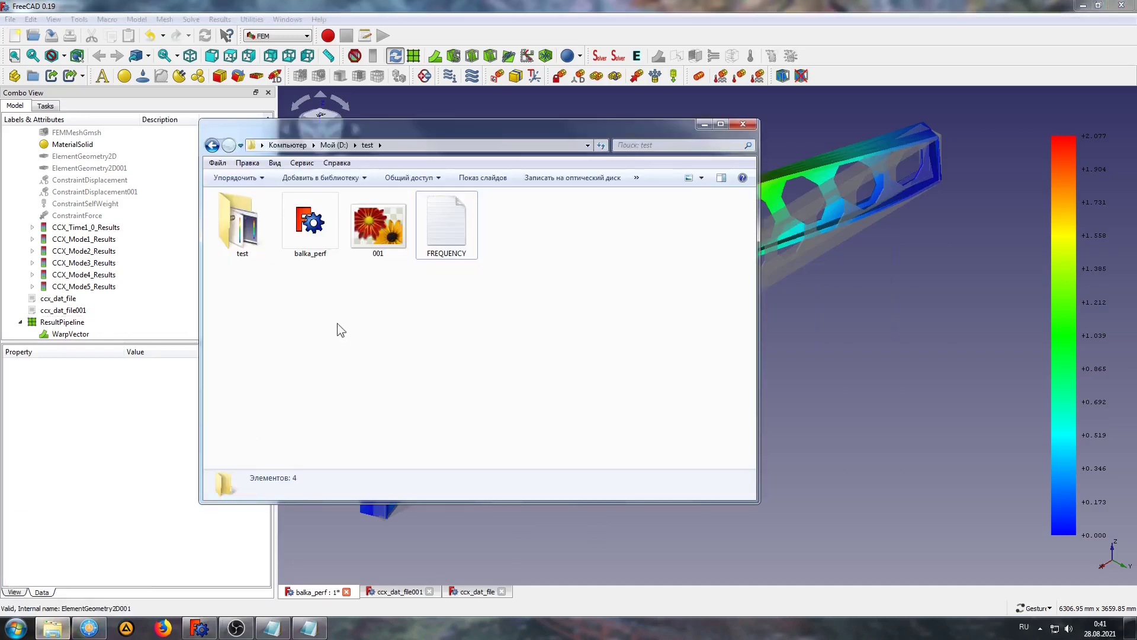
{"action": "left_click", "coordinate": [387, 228]}
{"action": "double_click", "coordinate": [386, 229]}
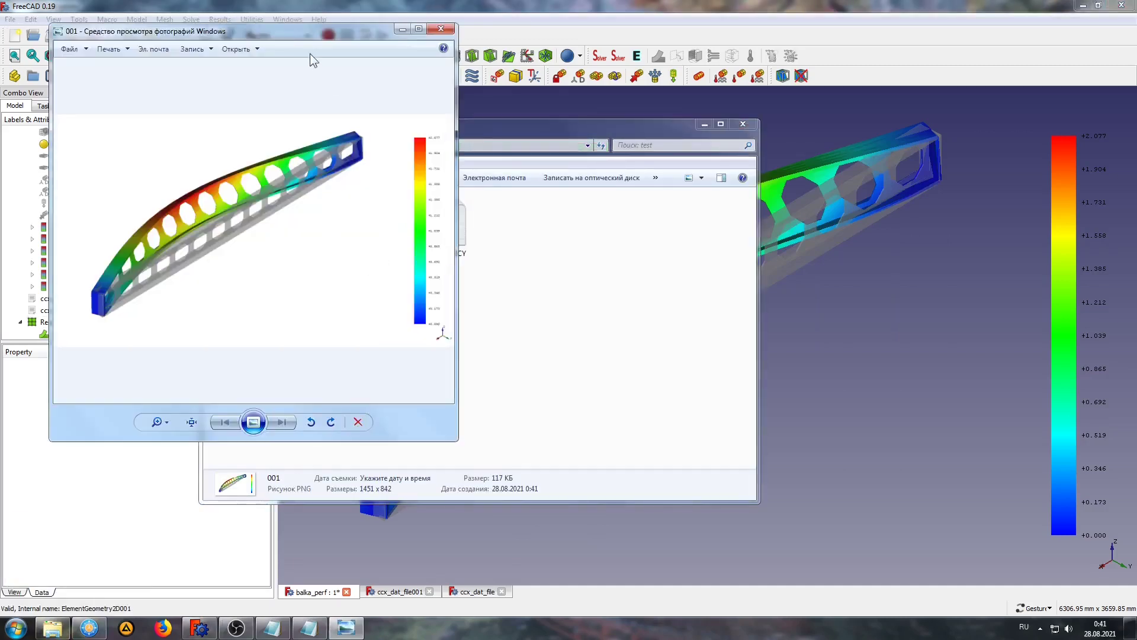
{"action": "left_click_drag", "start_coordinate": [304, 33], "coordinate": [281, 26]}
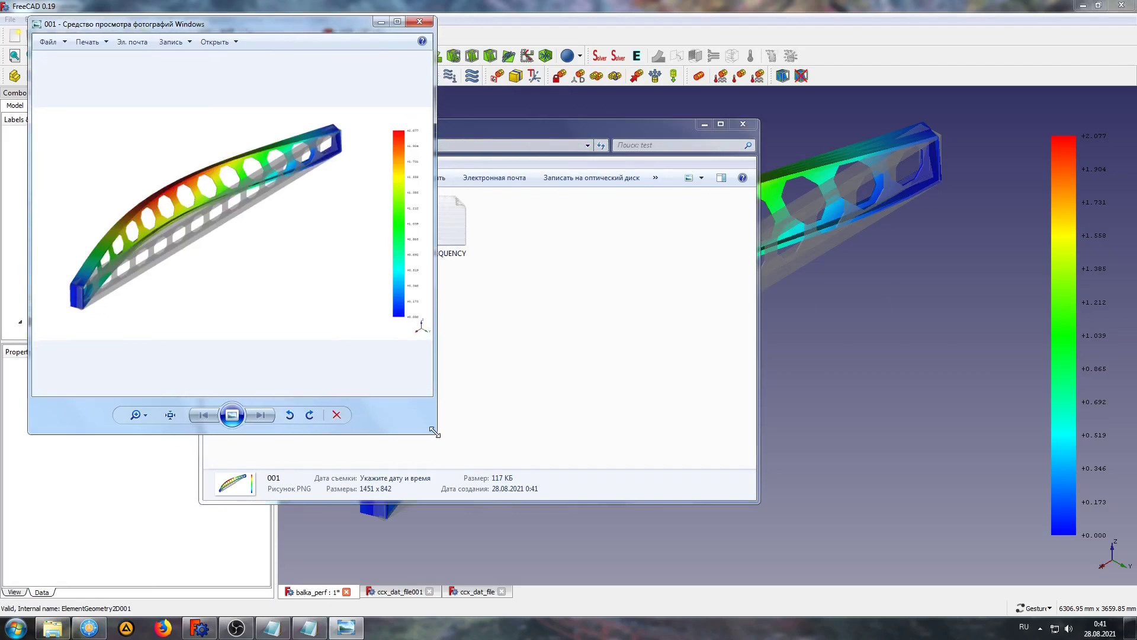
{"action": "left_click_drag", "start_coordinate": [434, 432], "coordinate": [512, 525]}
{"action": "left_click", "coordinate": [705, 124]}
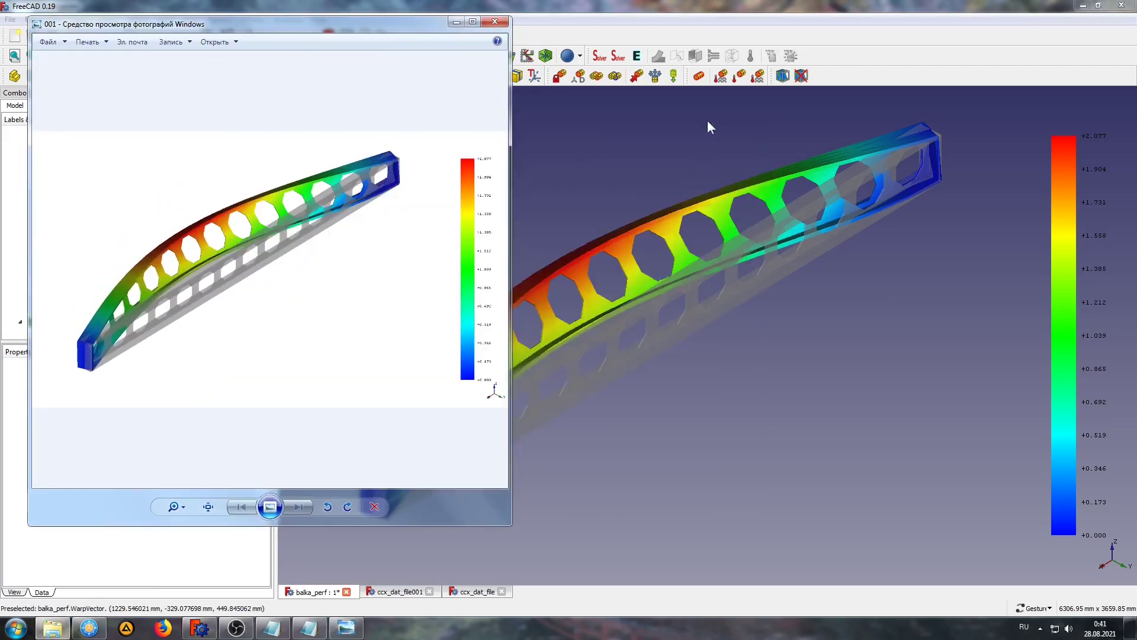
Place the Notepad eigenvalue output beside the image viewer
{"action": "mouse_move", "coordinate": [308, 628]}
{"action": "left_click", "coordinate": [319, 628]}
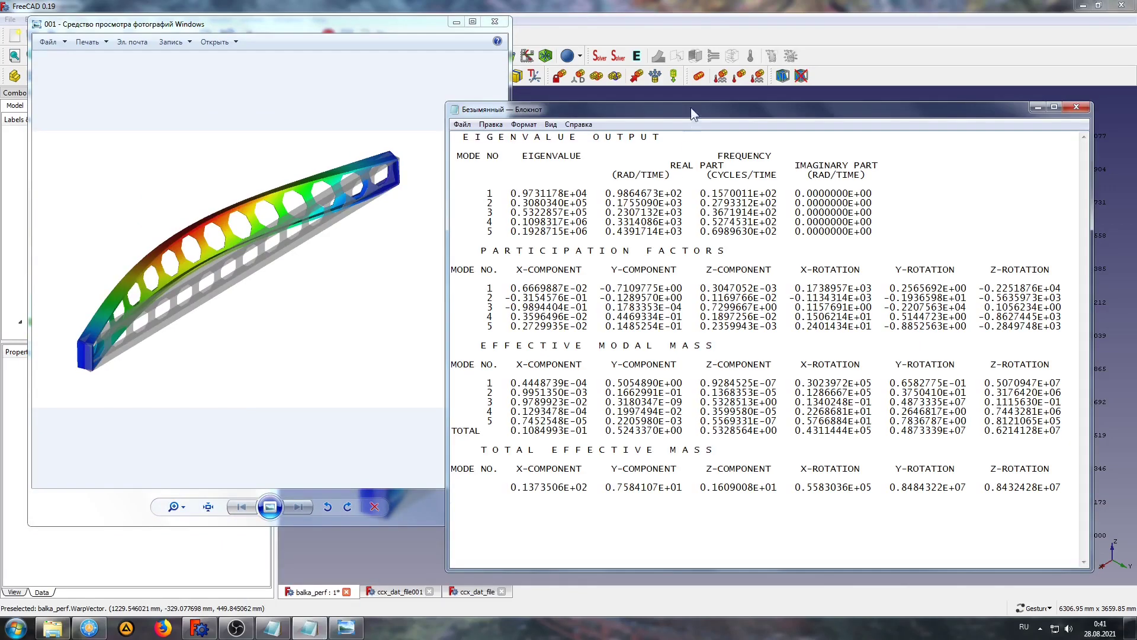
{"action": "left_click_drag", "start_coordinate": [698, 111], "coordinate": [720, 66]}
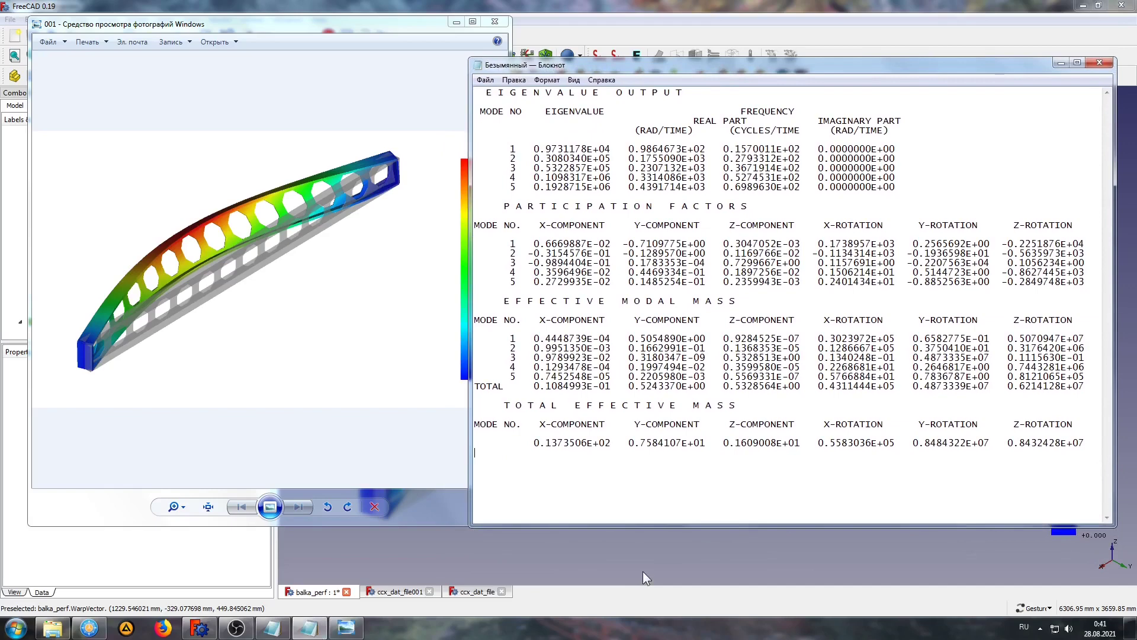
{"action": "left_click_drag", "start_coordinate": [826, 68], "coordinate": [834, 65]}
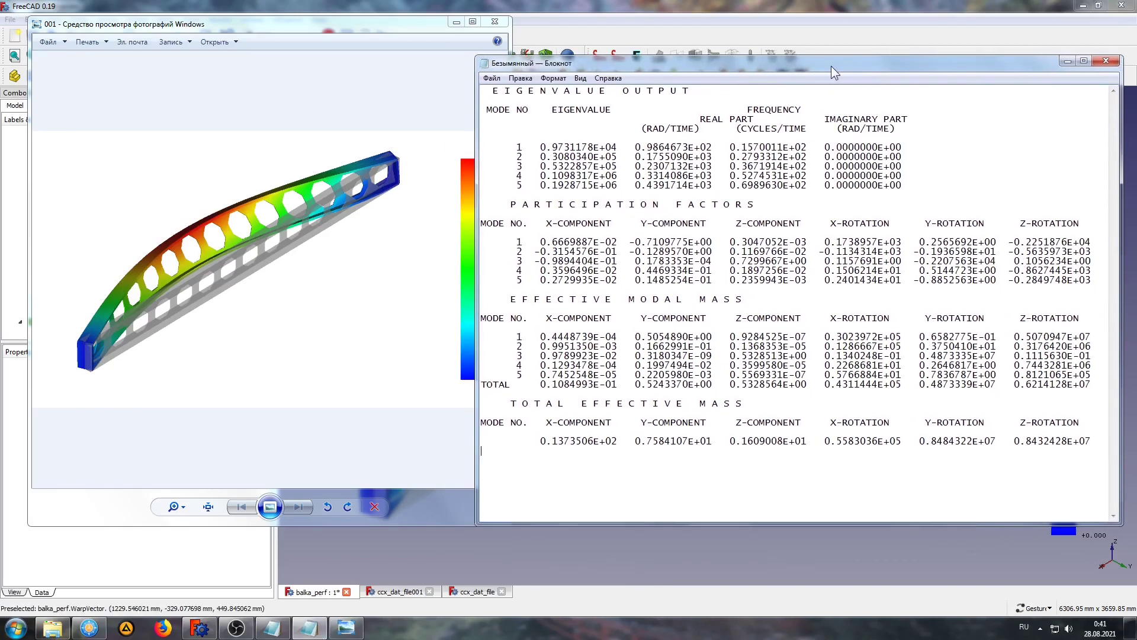